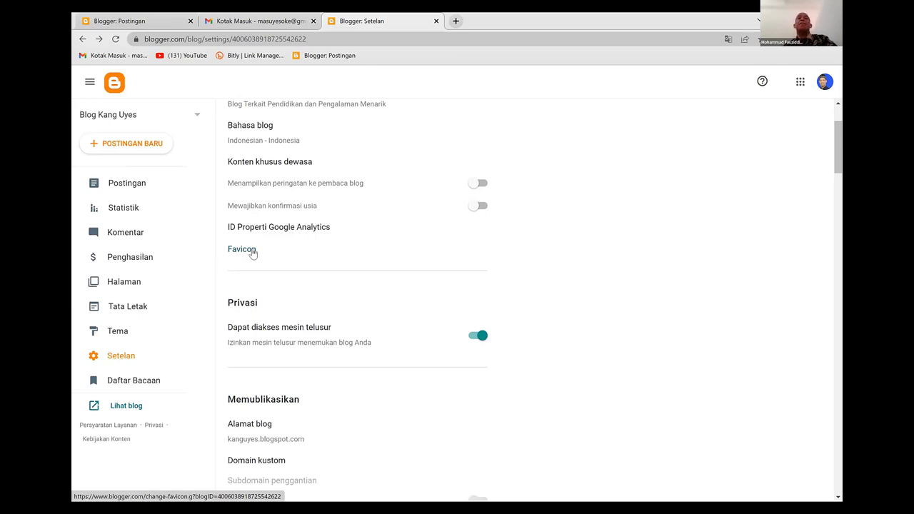
Search Google for "canva" in a new browser tab and open the Canva website.
click(456, 22)
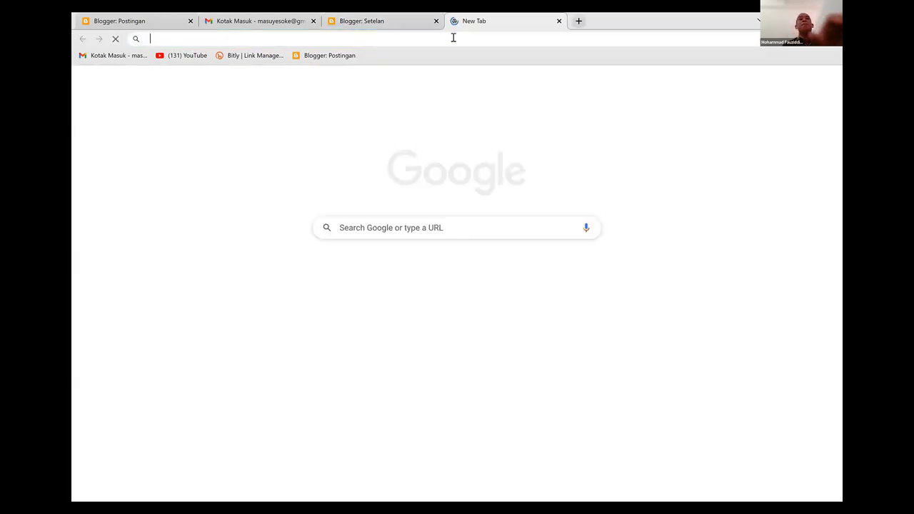
click(452, 38)
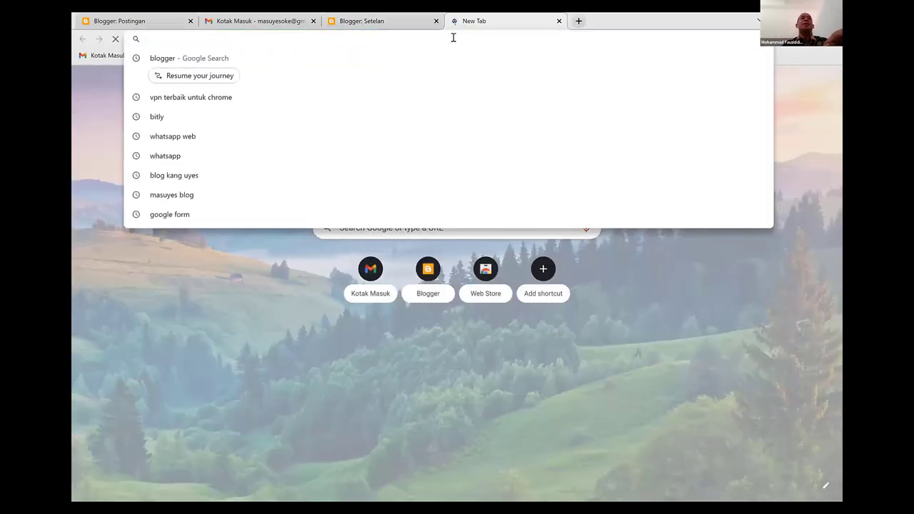
text(canva)
key(Return)
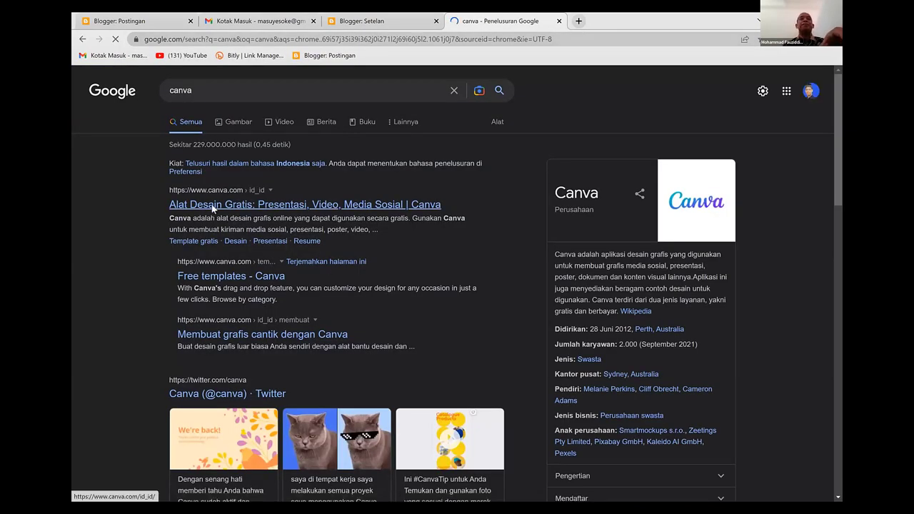
click(211, 204)
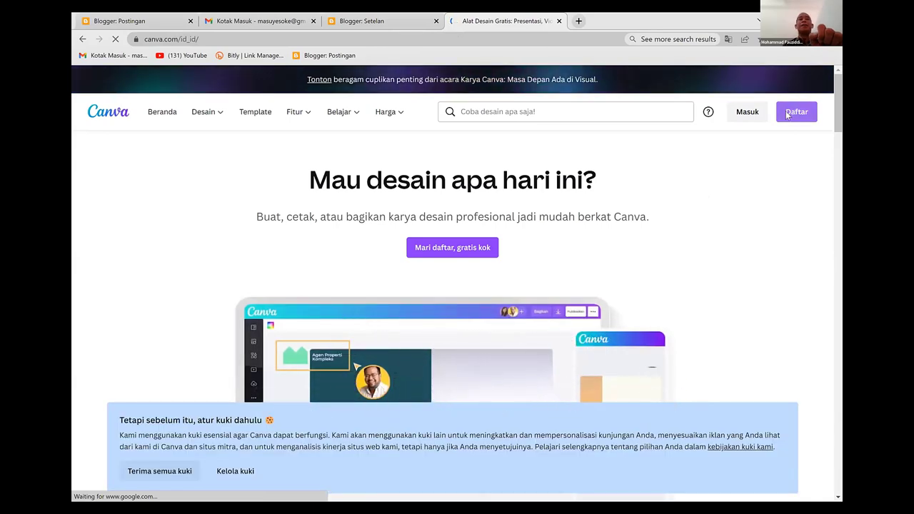
Sign up with Google, skip the team invitation, choose Pribadi as the purpose, and decline the Pro trial and newsletter.
click(444, 255)
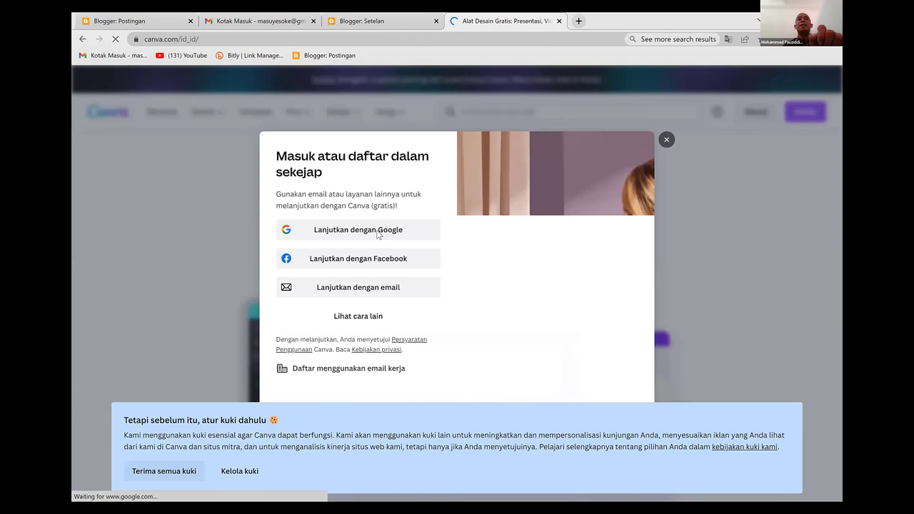
click(378, 236)
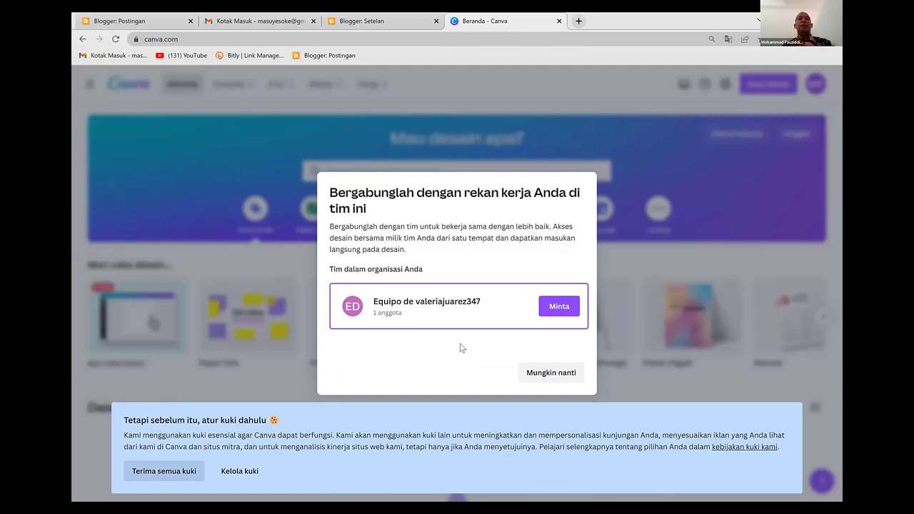
click(548, 374)
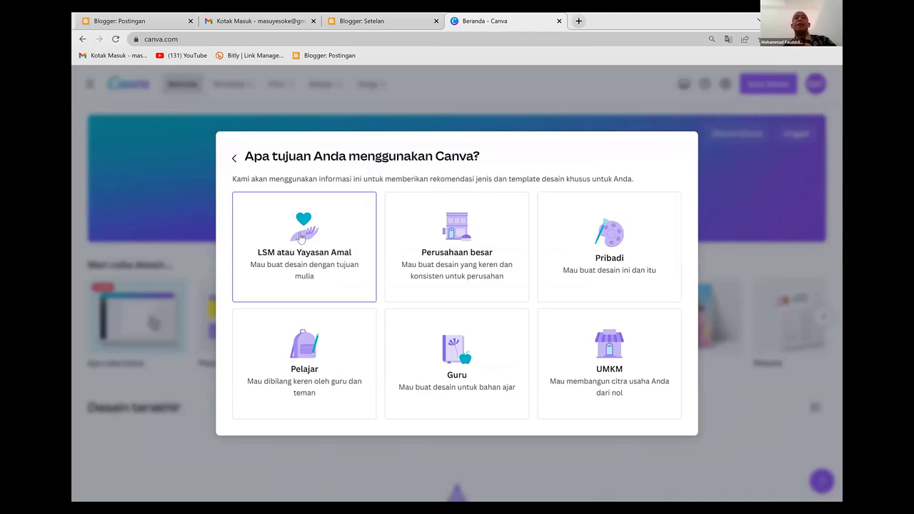
click(598, 236)
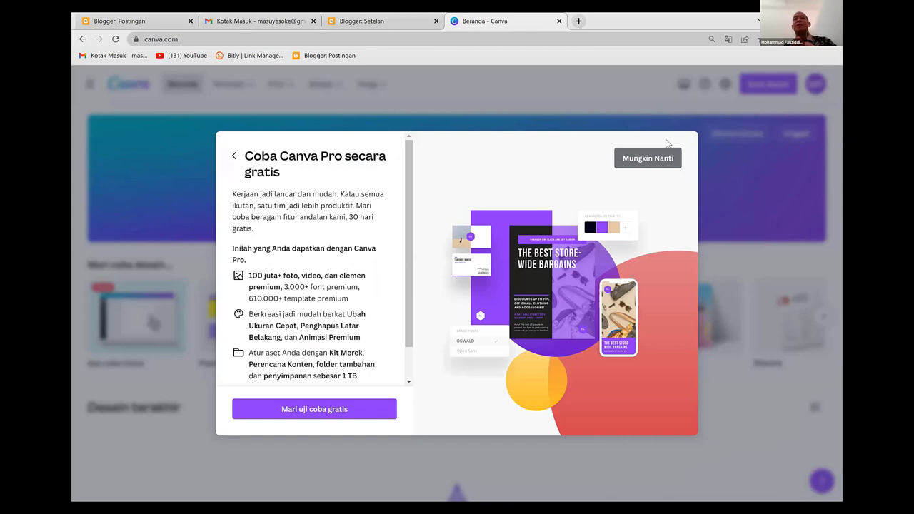
click(637, 159)
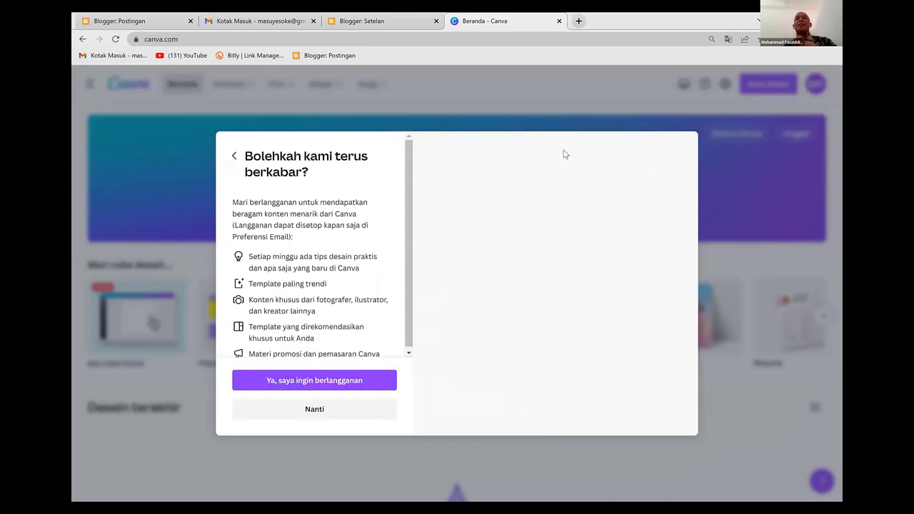
click(315, 409)
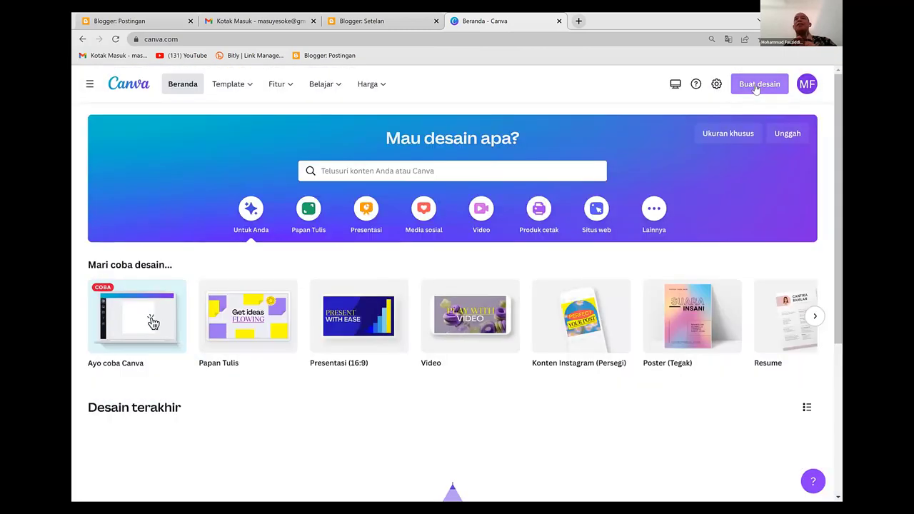
Create a new blank Logo design of 500 x 500 pixels and skip the introductory tour.
click(755, 84)
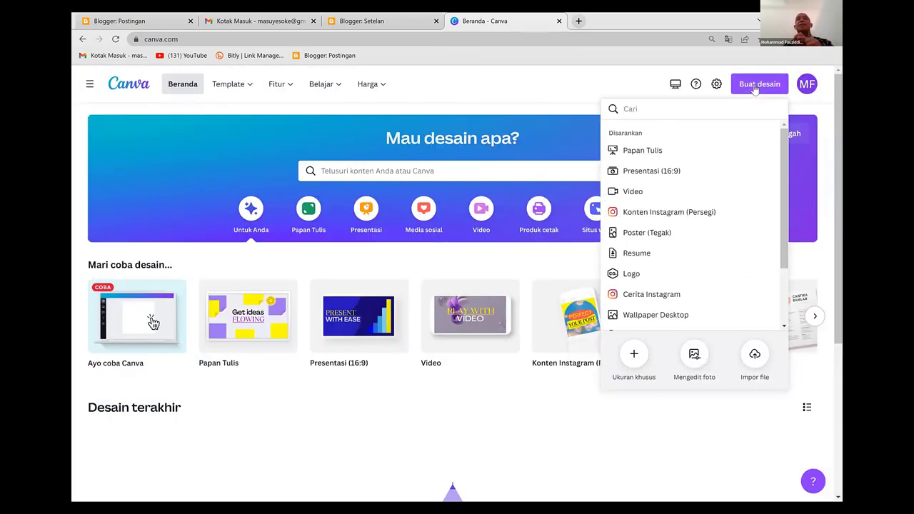
text(logo)
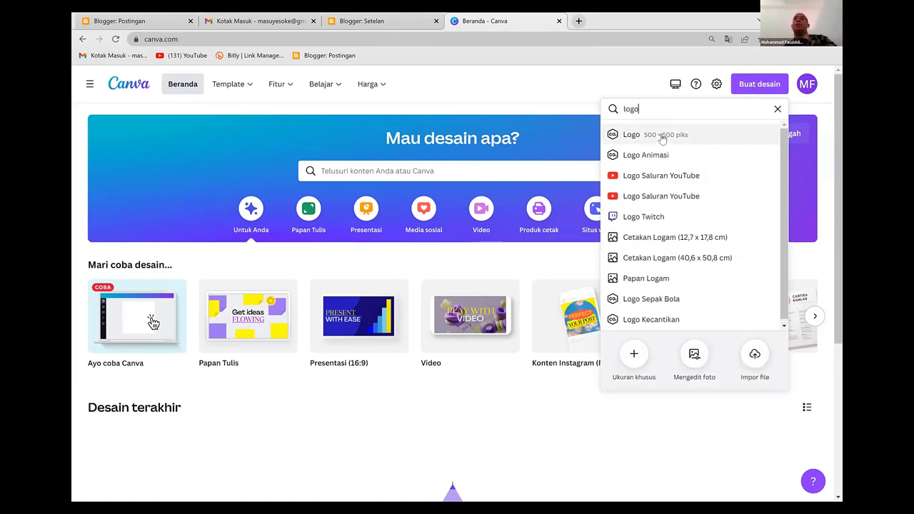
click(663, 139)
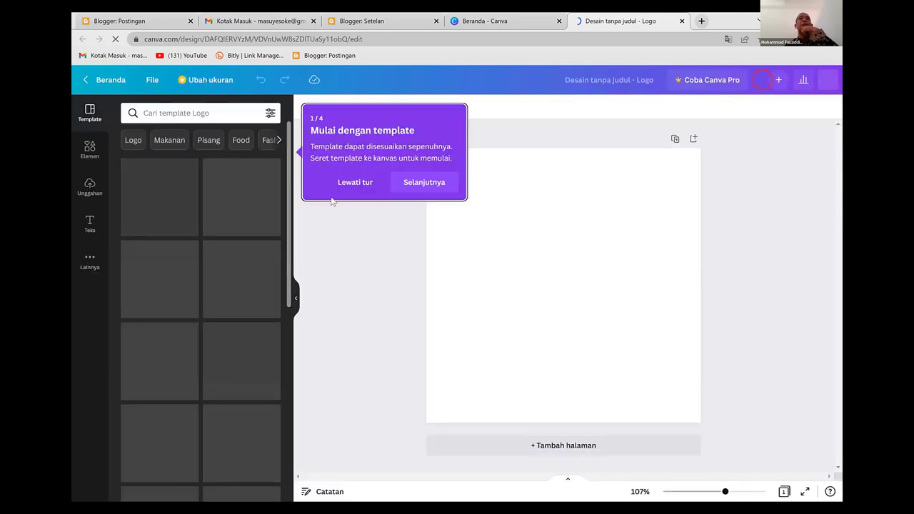
click(357, 184)
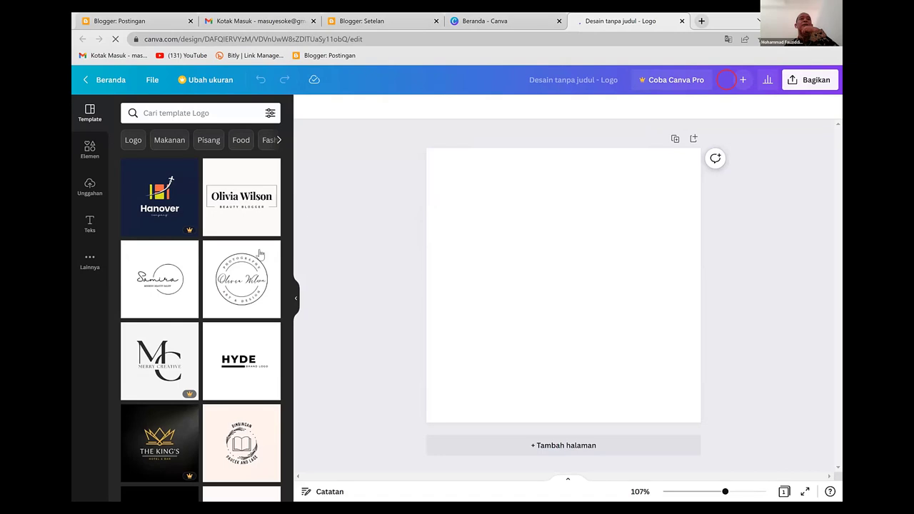
Find the white logo template with a thin teal circle around script lettering and apply it to the page.
scroll(196, 271, down, 3)
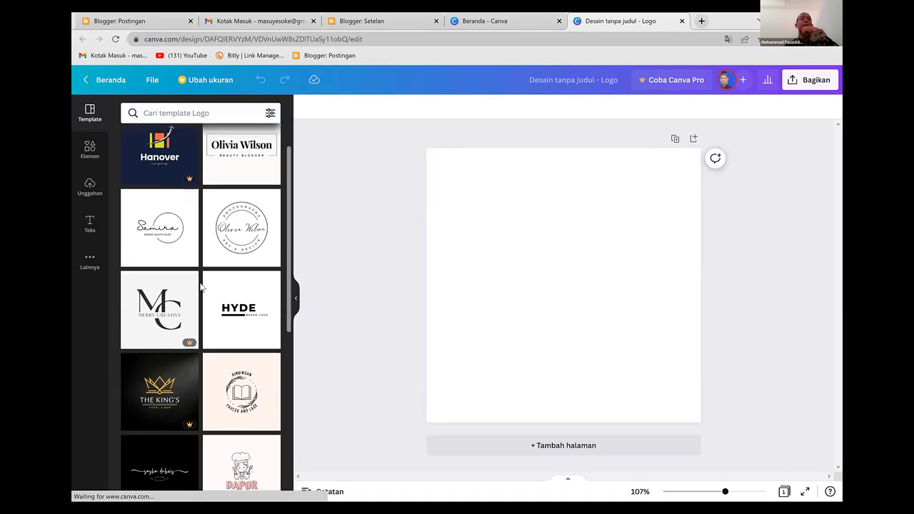
scroll(201, 285, down, 5)
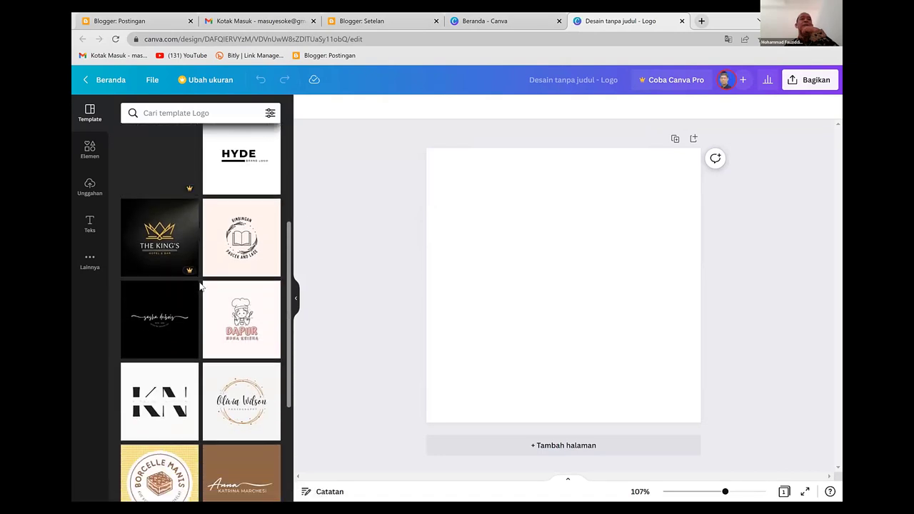
scroll(200, 286, down, 4)
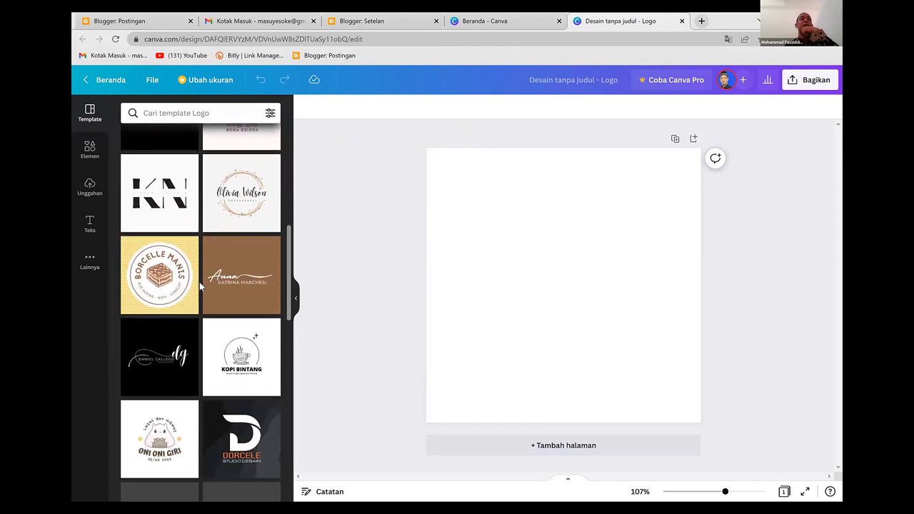
scroll(200, 285, down, 4)
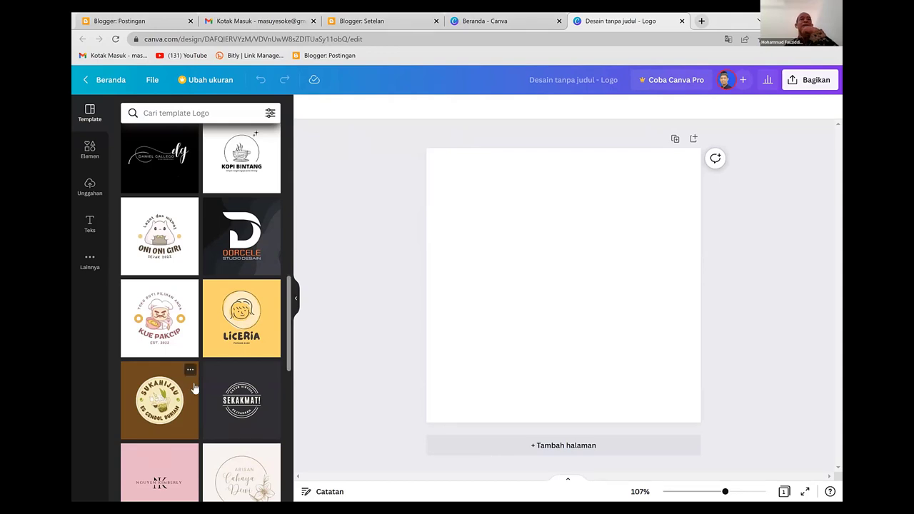
scroll(182, 307, down, 2)
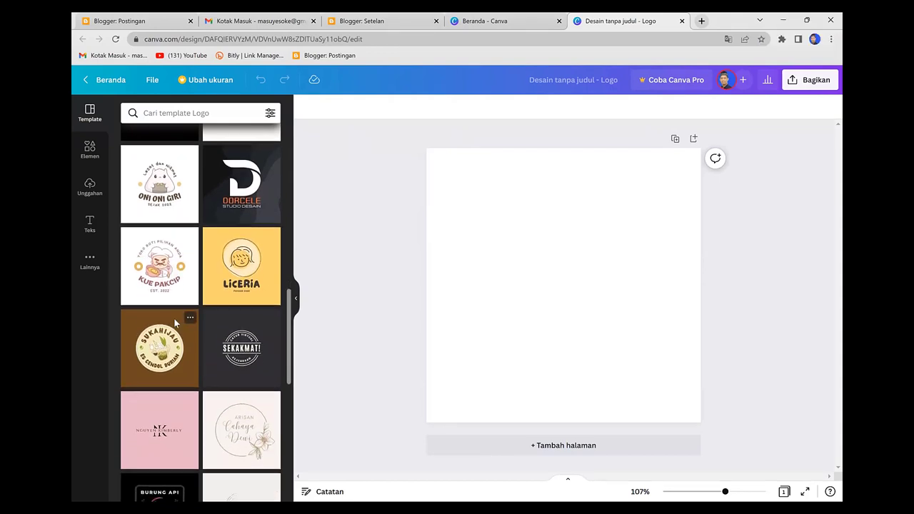
scroll(174, 318, down, 2)
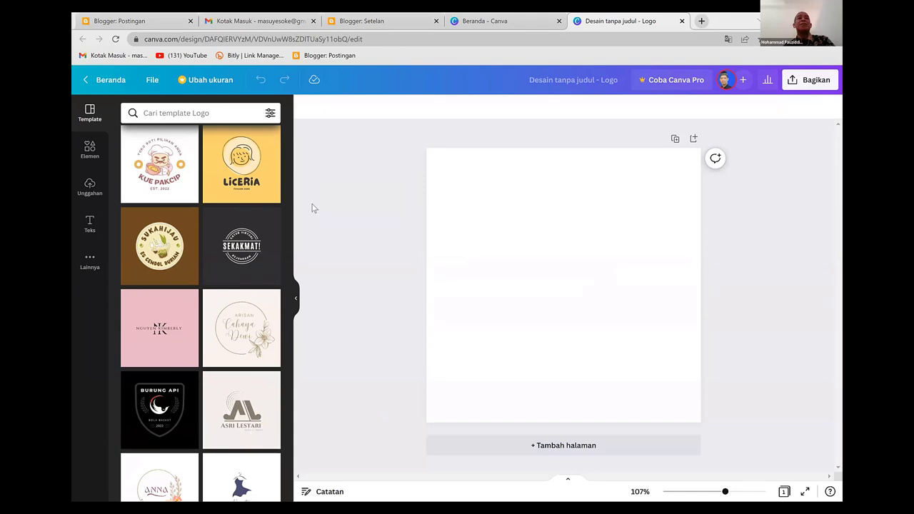
scroll(188, 307, down, 1)
scroll(189, 306, down, 5)
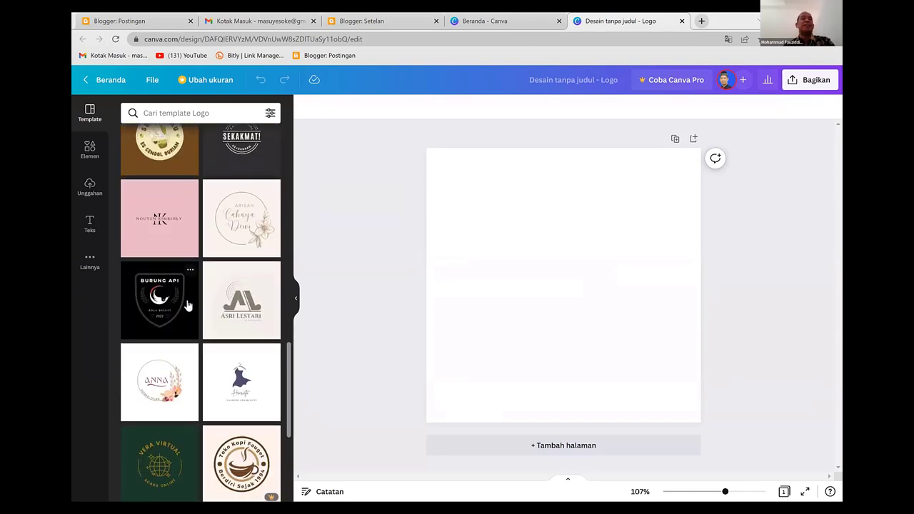
scroll(188, 304, down, 3)
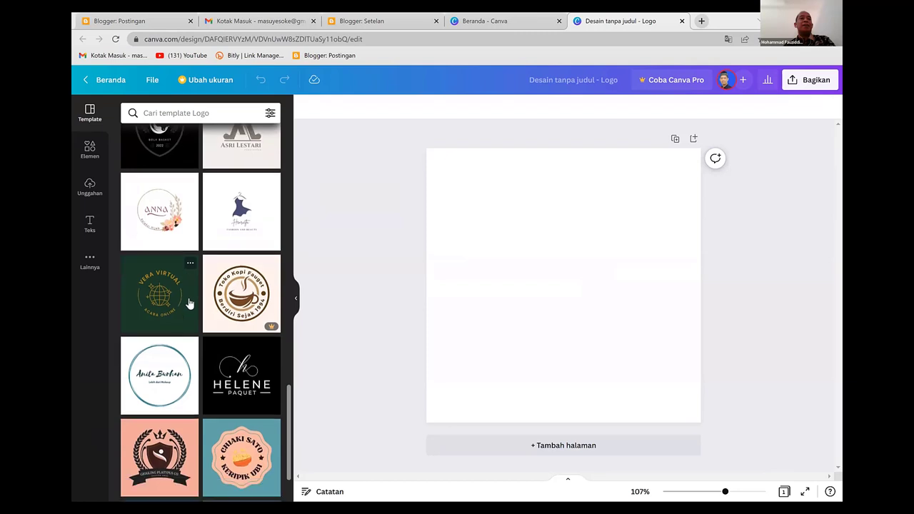
scroll(190, 303, down, 1)
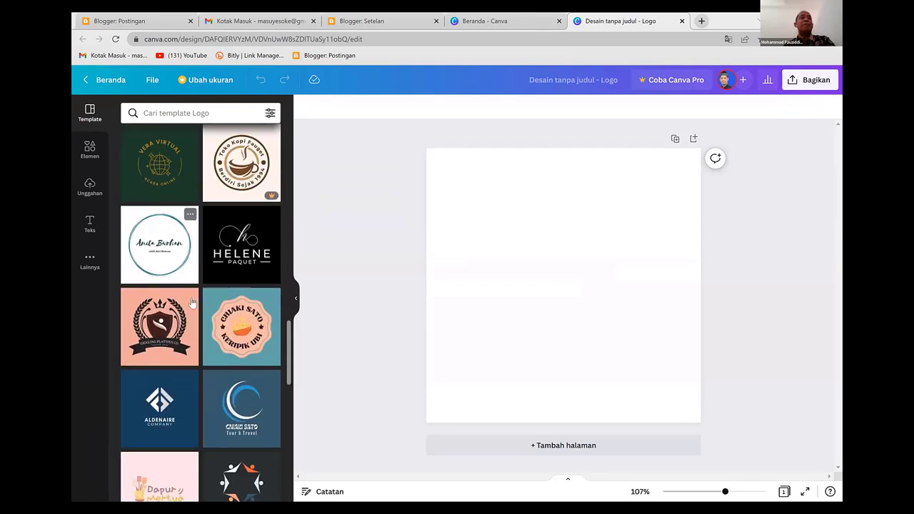
click(168, 254)
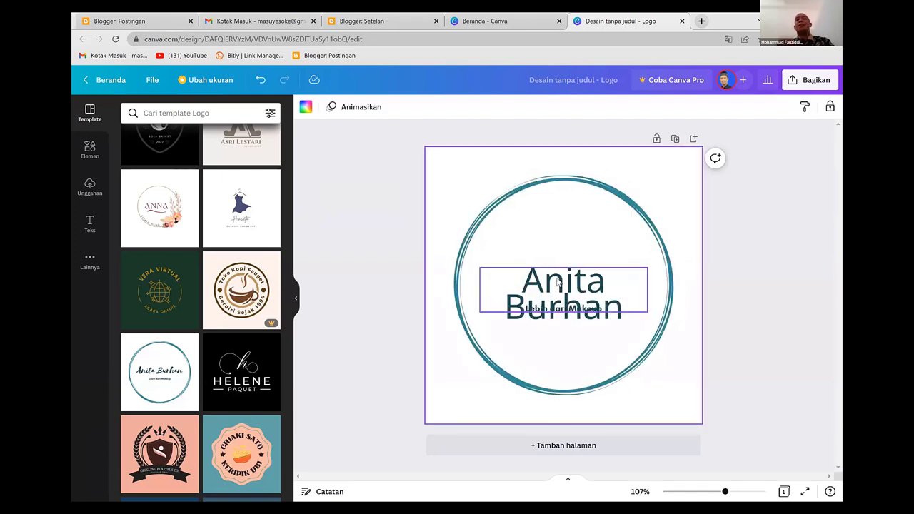
Replace the script name in the logo's centre with the blog owner's nickname.
click(554, 280)
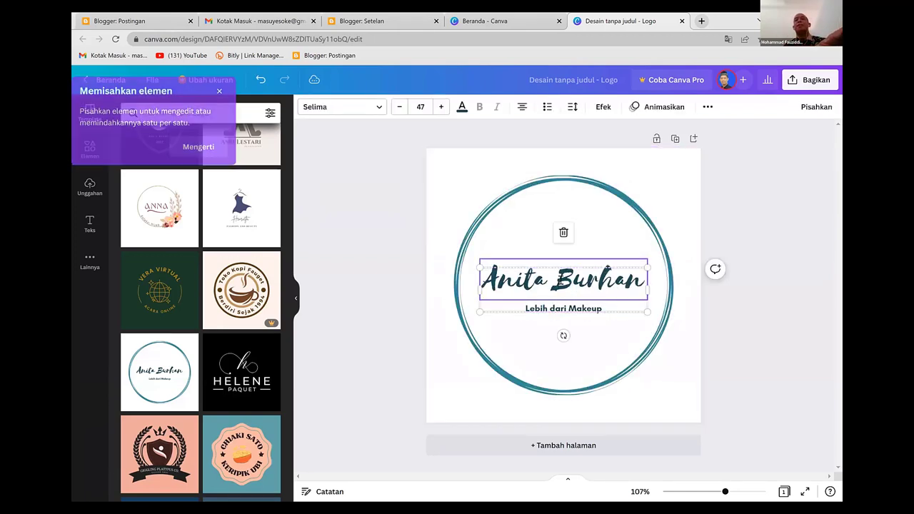
click(555, 280)
text(Mas)
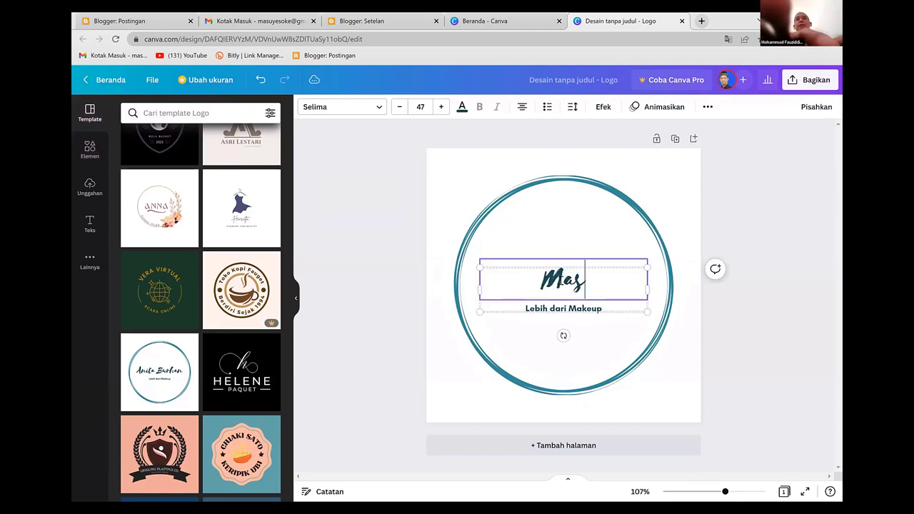
text(uy)
key(BackSpace)
key(BackSpace)
key(BackSpace)
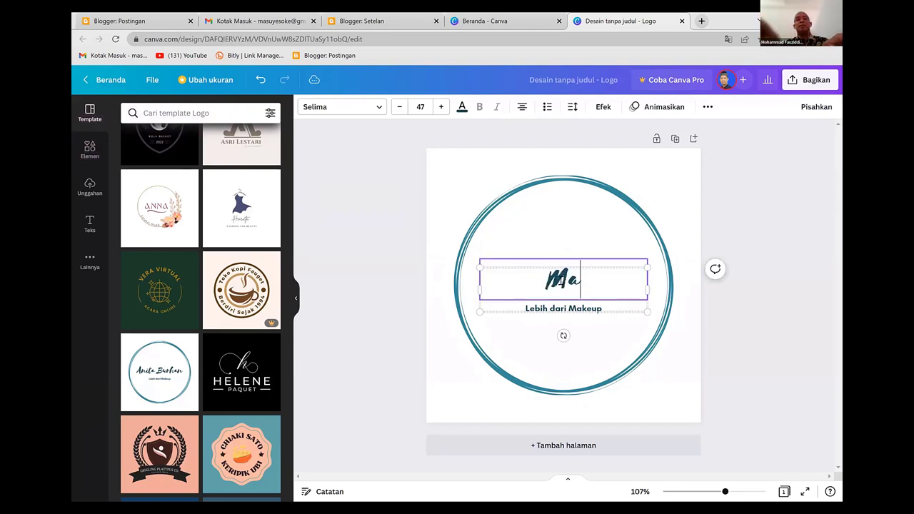
text(suyes)
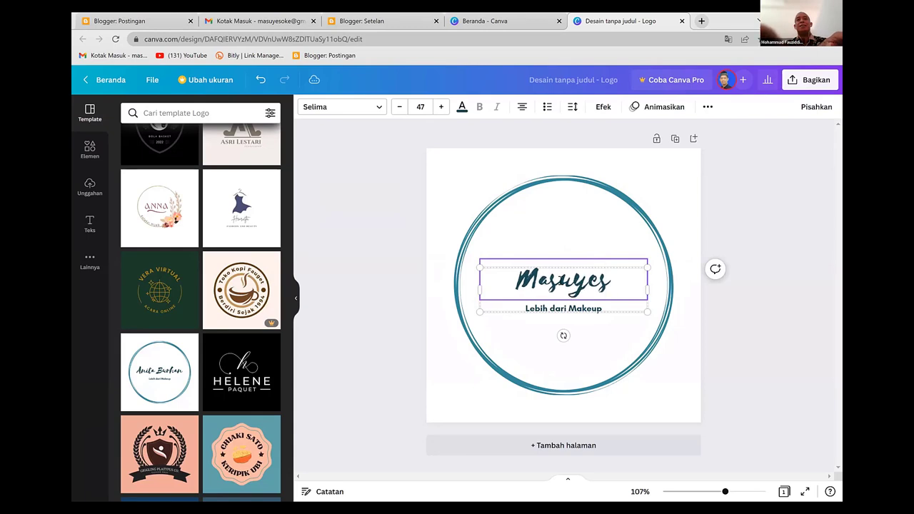
text( Oke)
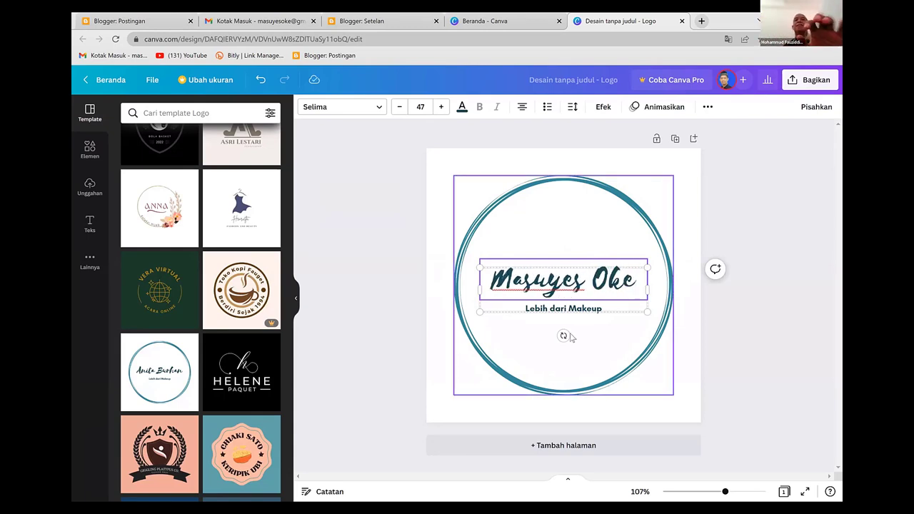
Replace the tagline under the script name with "Blog Pribadi".
click(570, 310)
click(571, 312)
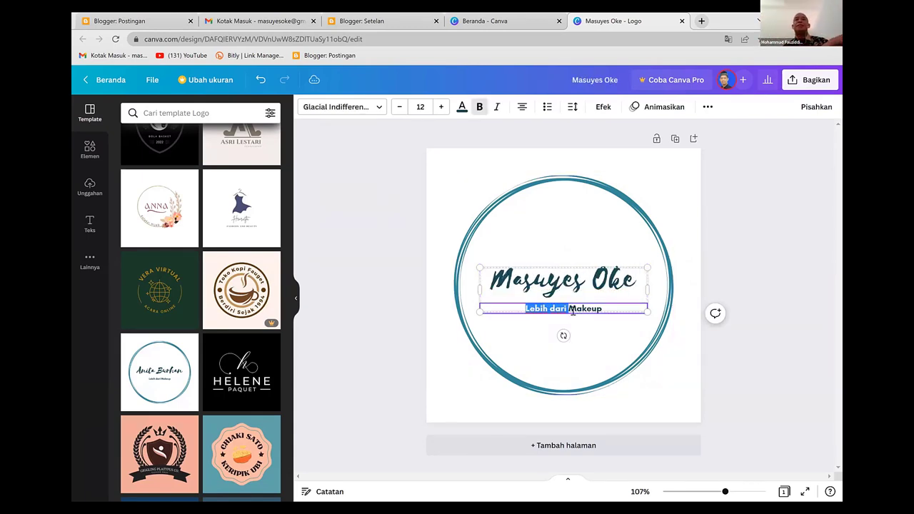
key(ctrl+a)
text(Blog)
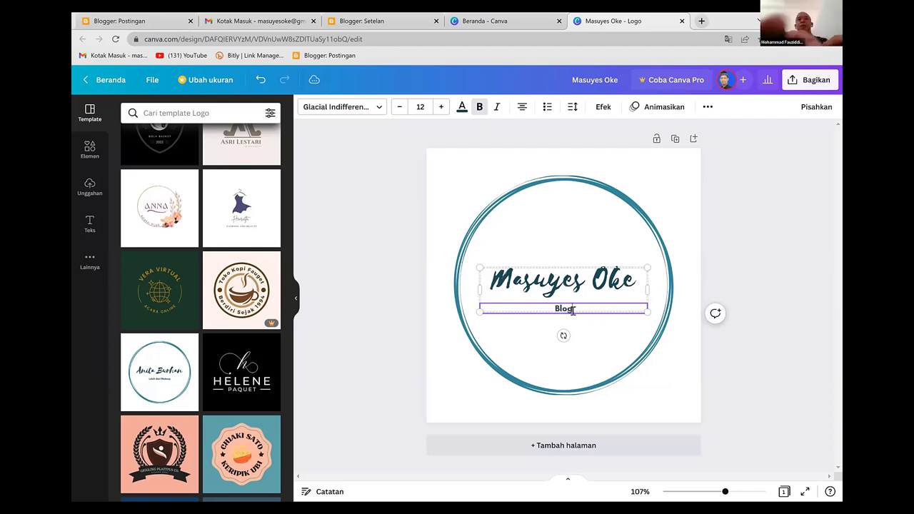
text( Pribadi)
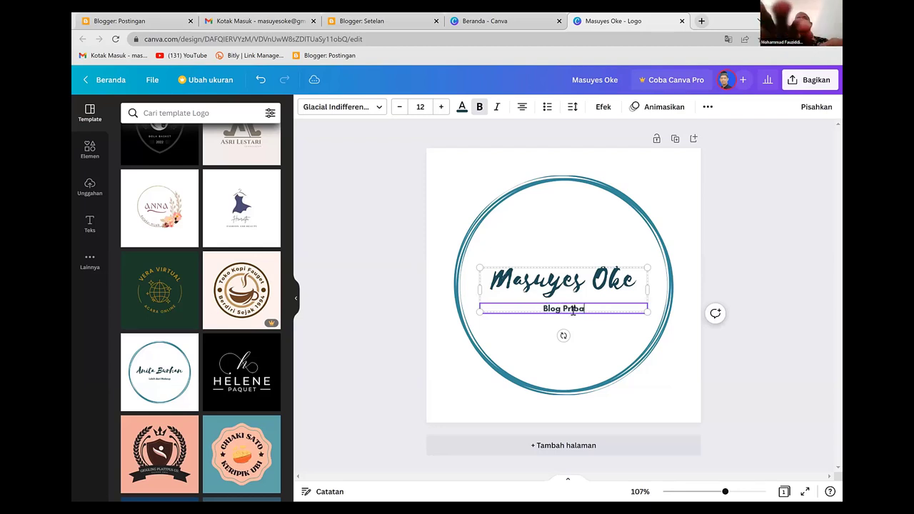
click(697, 214)
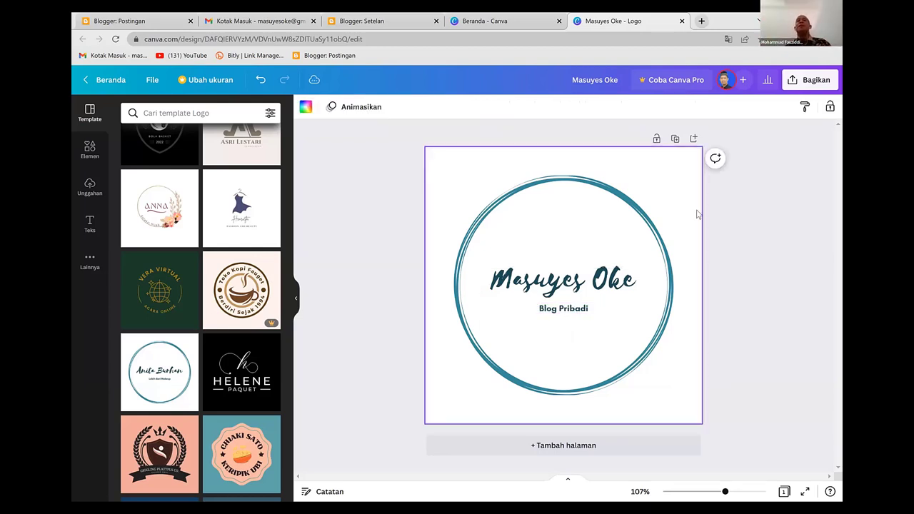
Download the finished logo as a PNG file at 500 × 500 pixels.
click(817, 82)
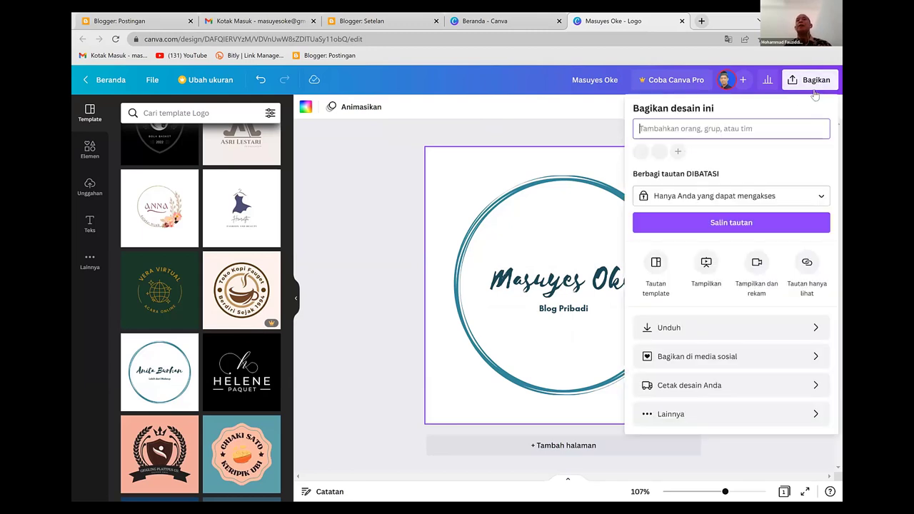
click(678, 329)
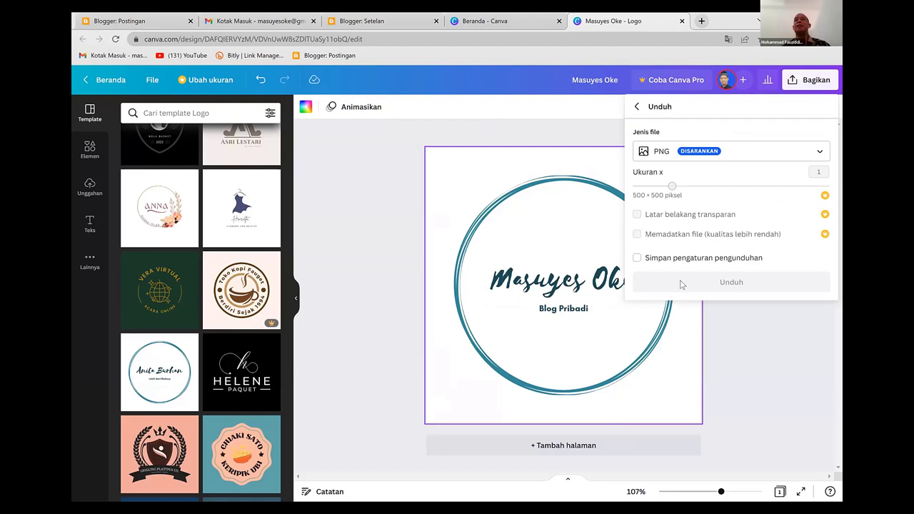
click(726, 283)
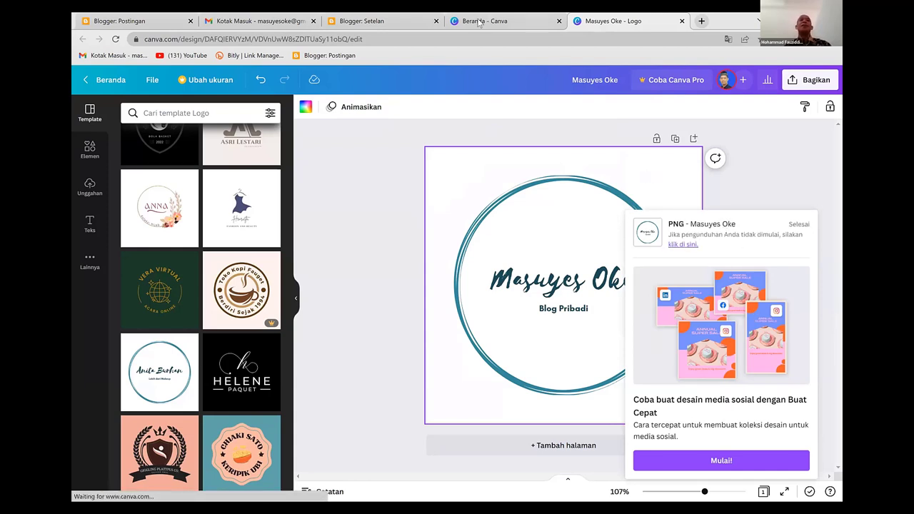
Switch to the Blogger settings and save the downloaded logo PNG from the Downloads folder as the blog's favicon.
click(379, 20)
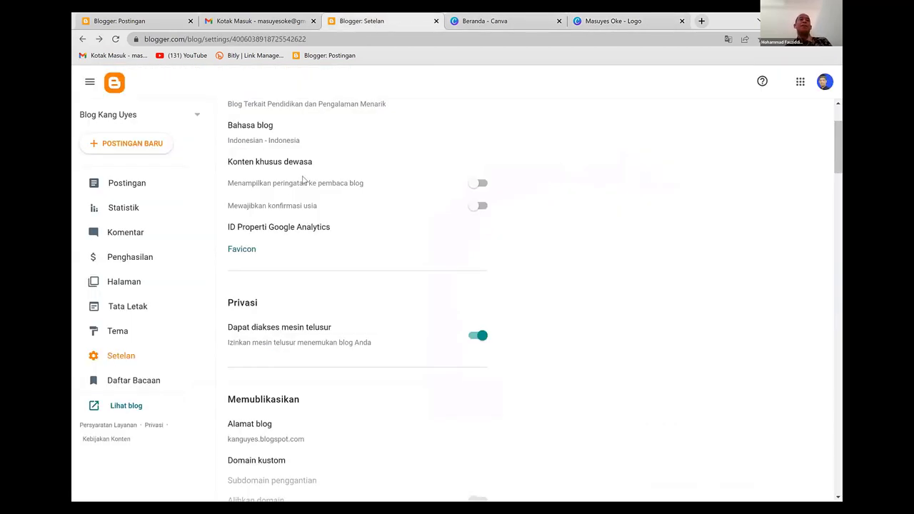
click(247, 248)
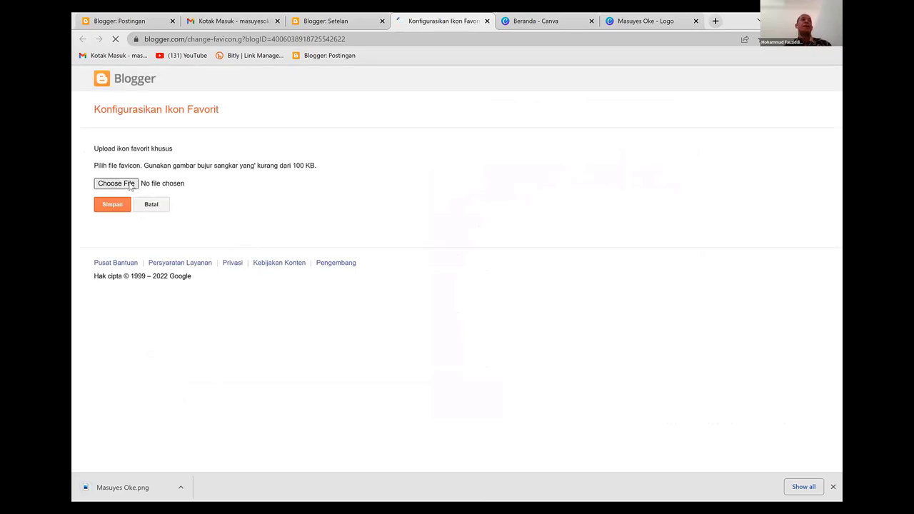
click(116, 183)
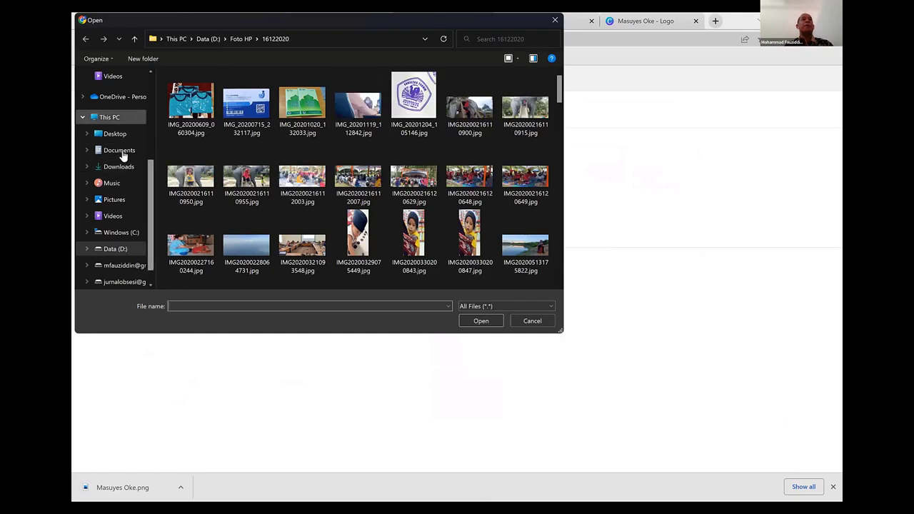
click(119, 166)
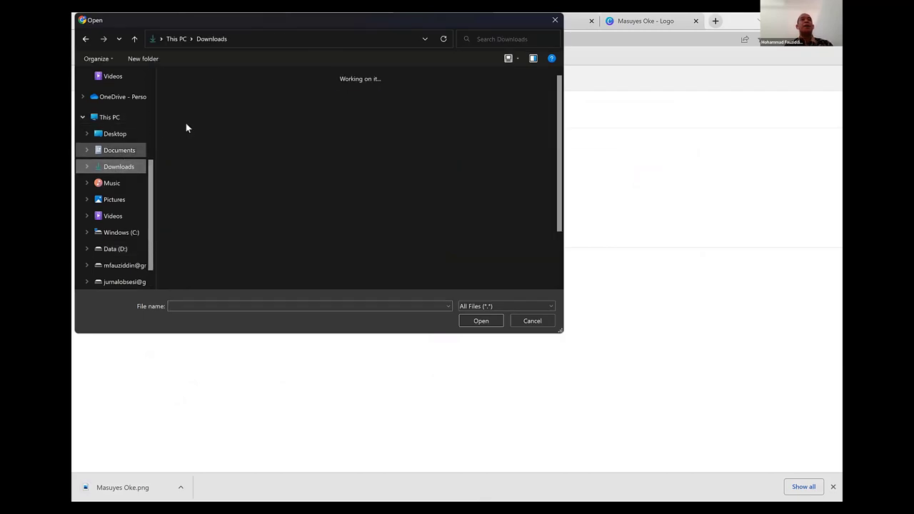
click(183, 102)
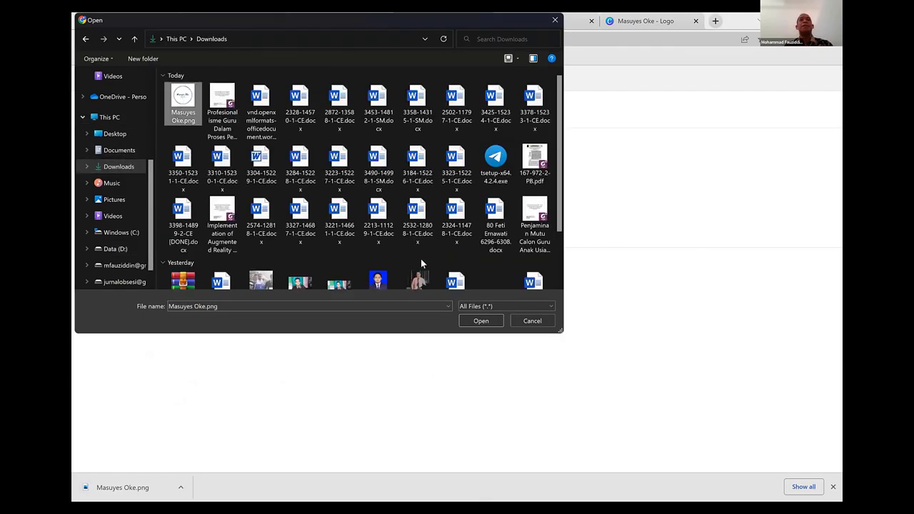
click(479, 321)
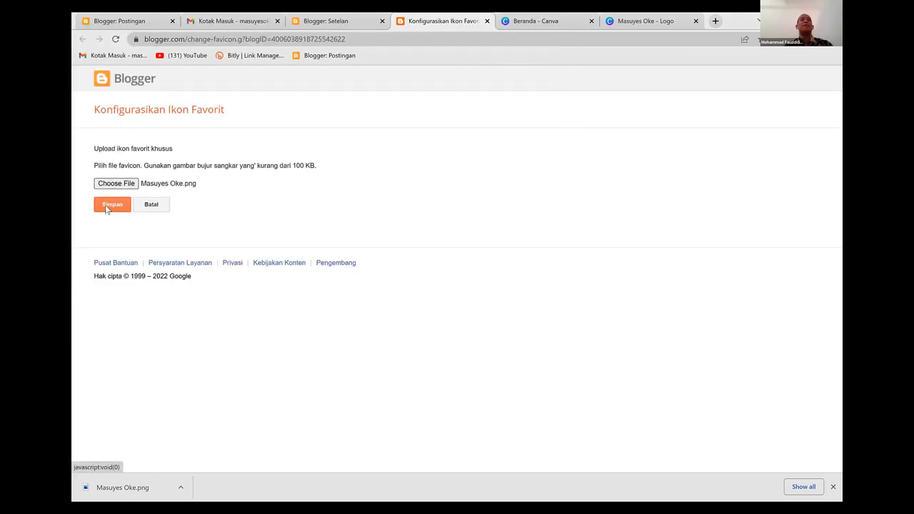
click(105, 207)
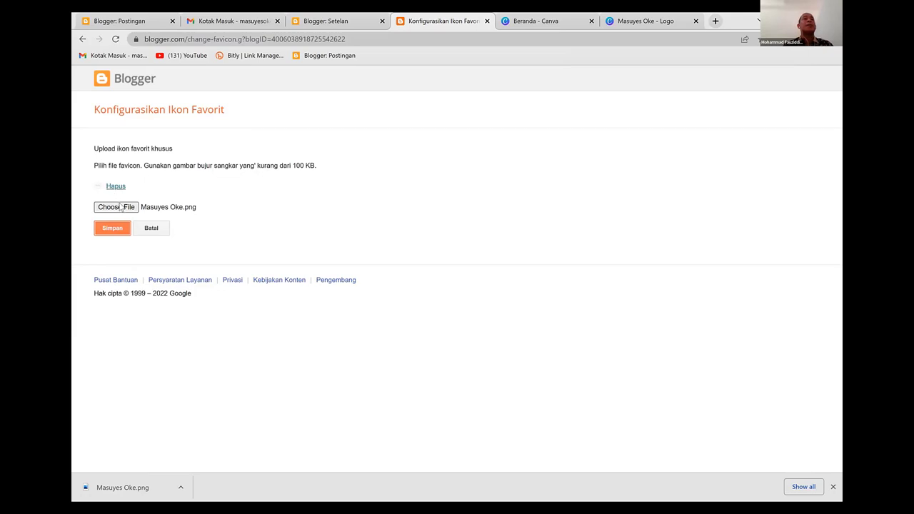
click(117, 230)
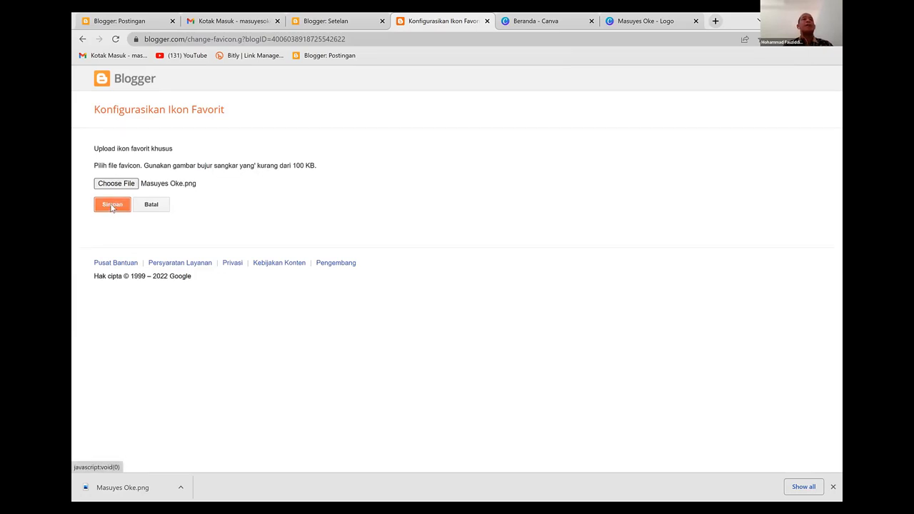
click(112, 207)
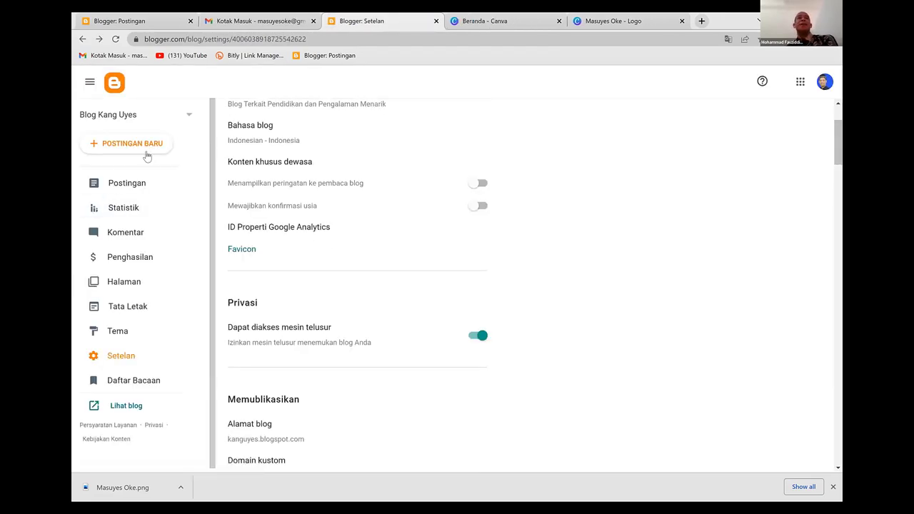
Reopen the favicon configuration to check the uploaded icon, and cancel it without making changes.
right_click(119, 401)
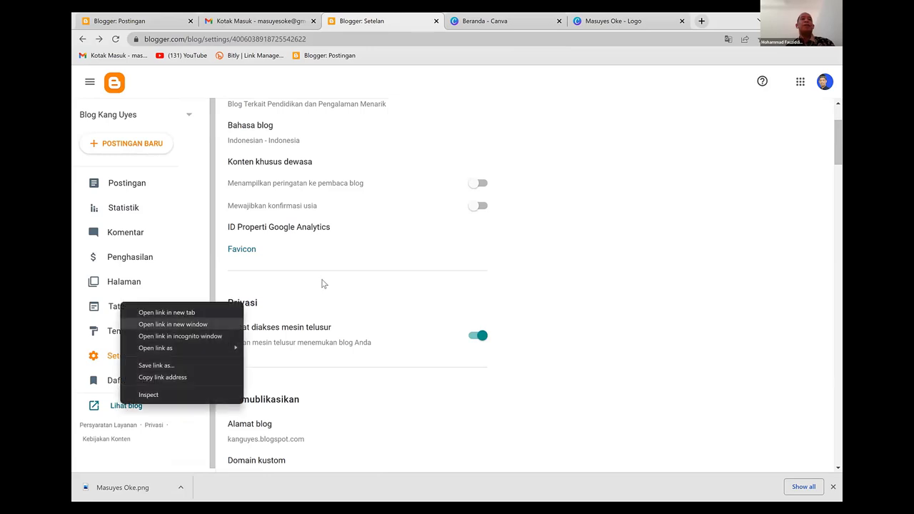
click(330, 267)
click(242, 250)
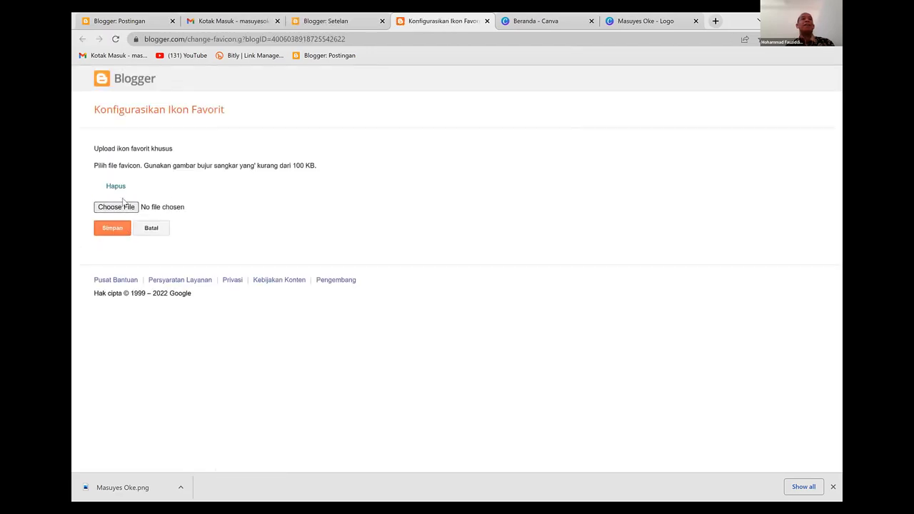
click(150, 229)
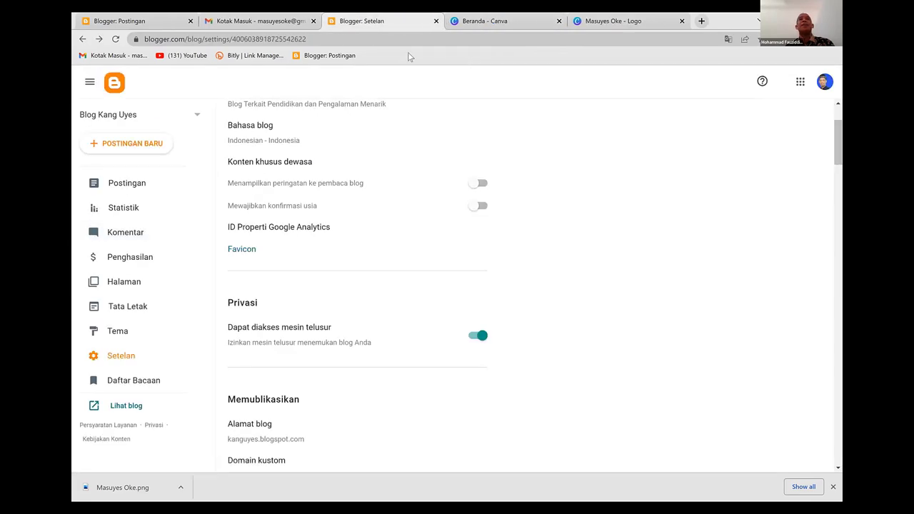
Open the published blog in a new browser tab and check the icon shown on its tab.
right_click(120, 404)
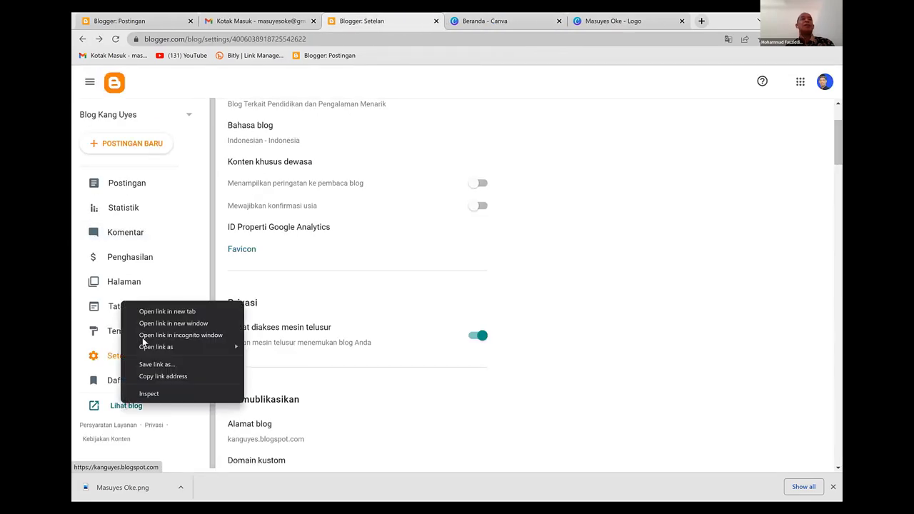
click(166, 312)
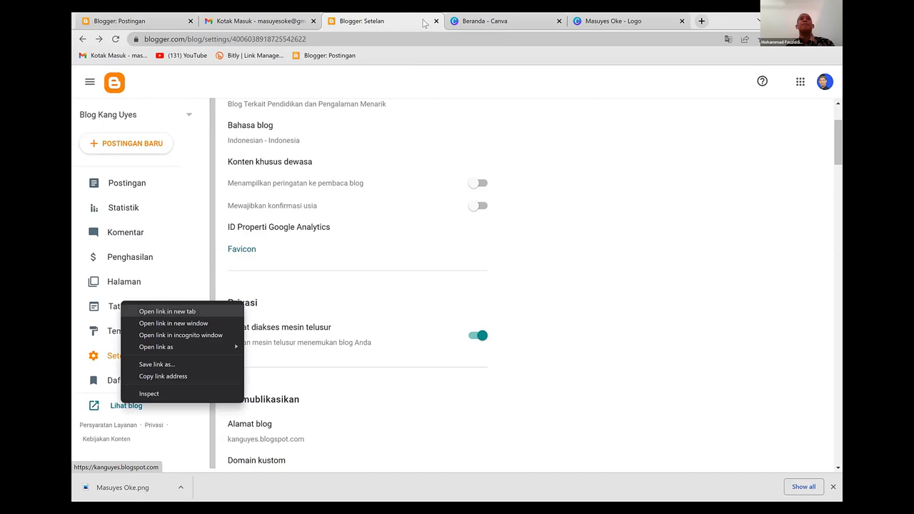
click(424, 21)
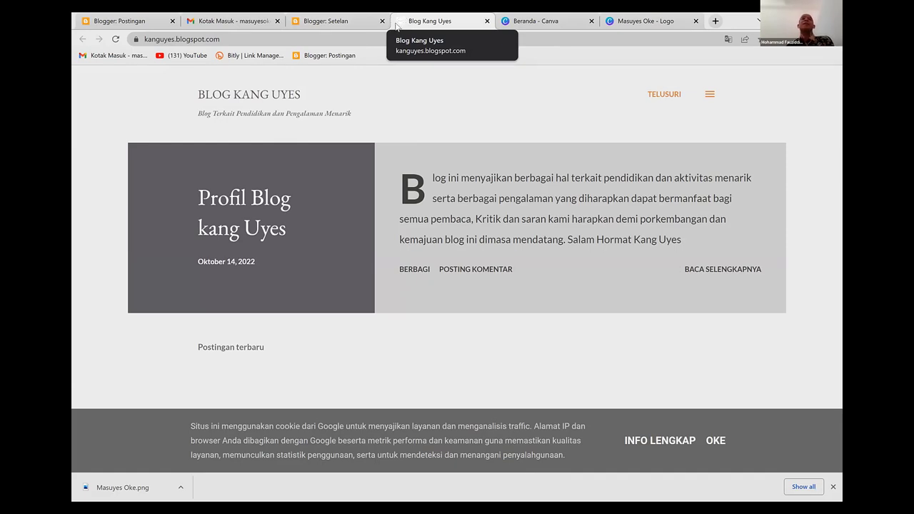
Return to the blog settings and examine the Privasi and Memublikasikan sections, comparing Alamat blog with the published page's address.
click(335, 20)
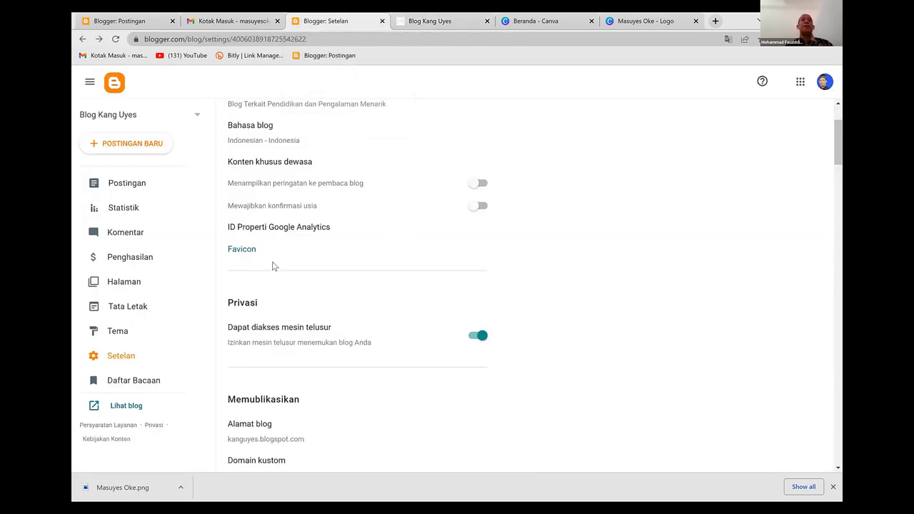
scroll(272, 266, down, 3)
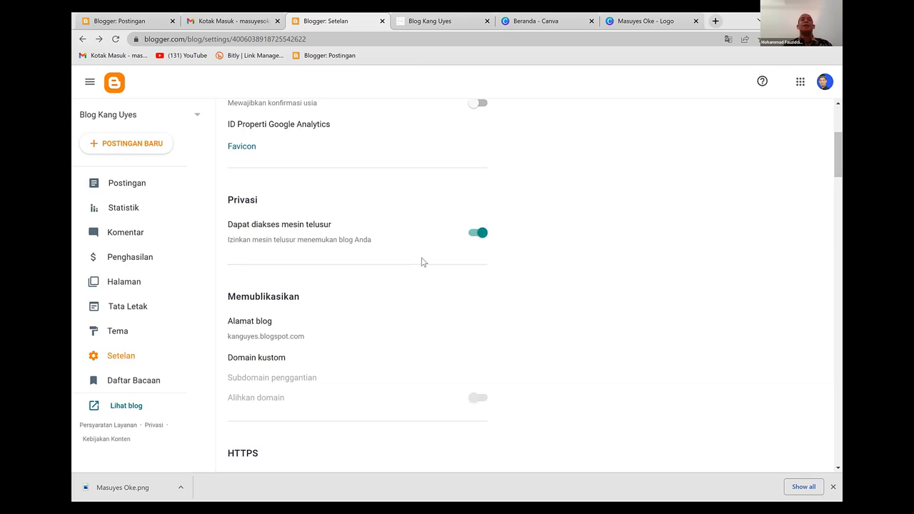
scroll(422, 261, down, 3)
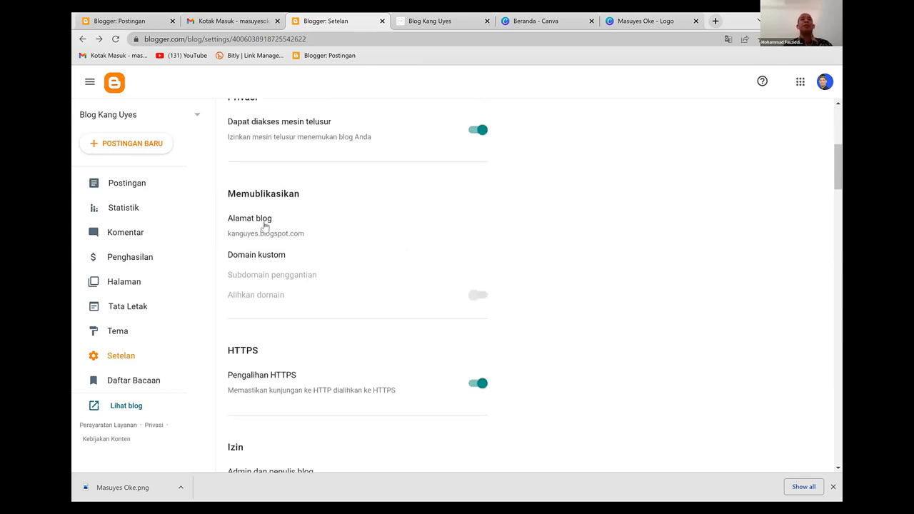
scroll(270, 233, up, 4)
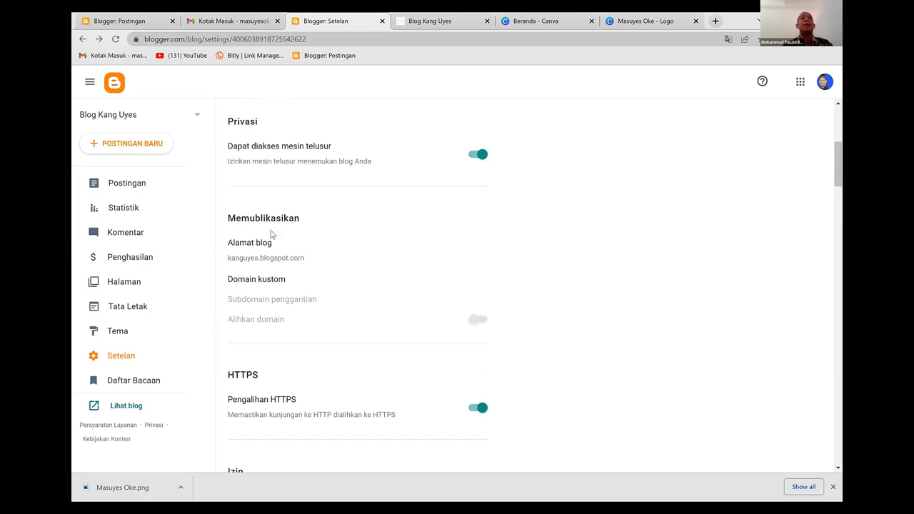
scroll(271, 234, down, 1)
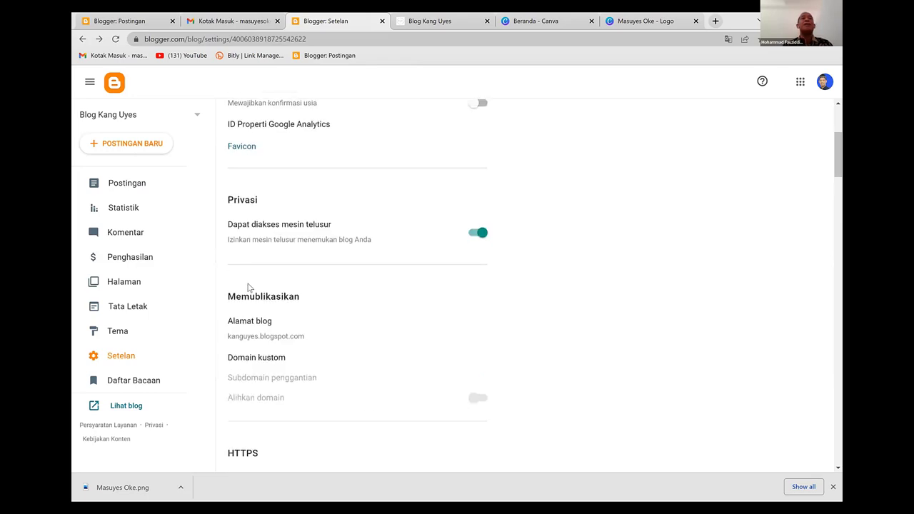
click(425, 23)
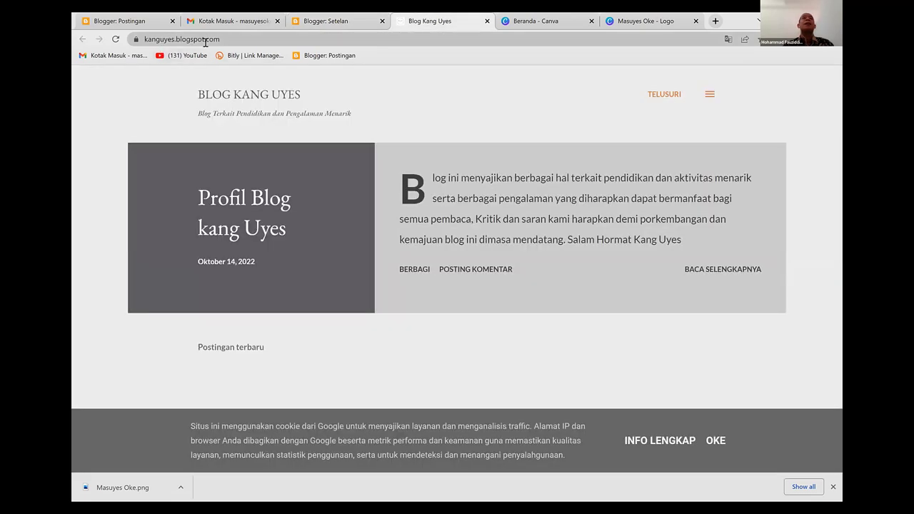
key(ctrl+shift+Tab)
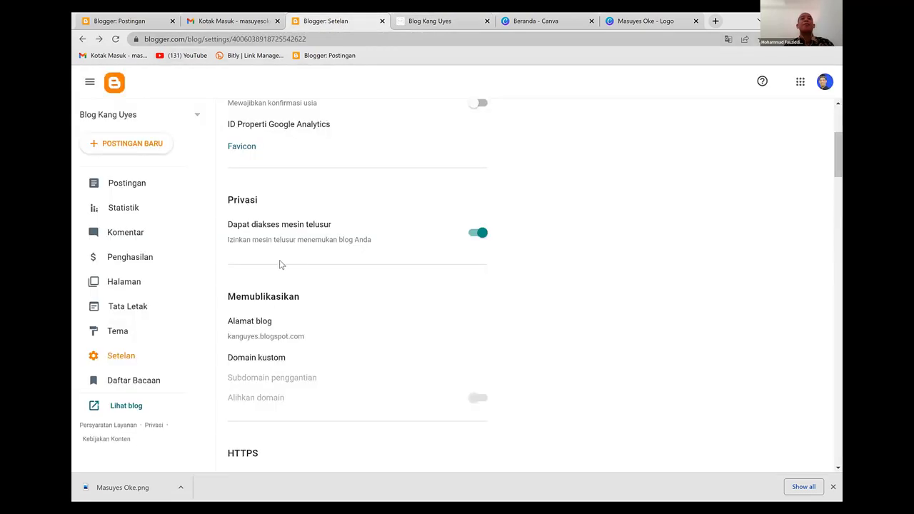
scroll(266, 336, down, 1)
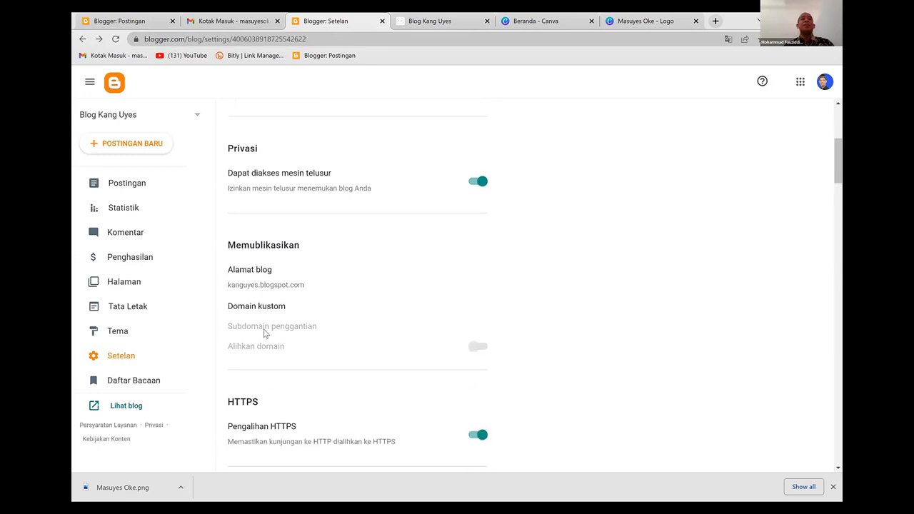
scroll(279, 330, up, 3)
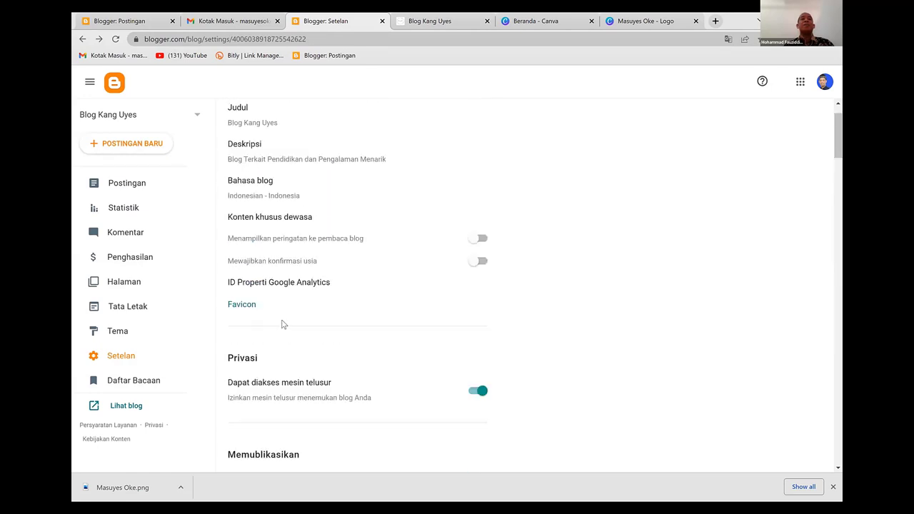
scroll(282, 325, up, 1)
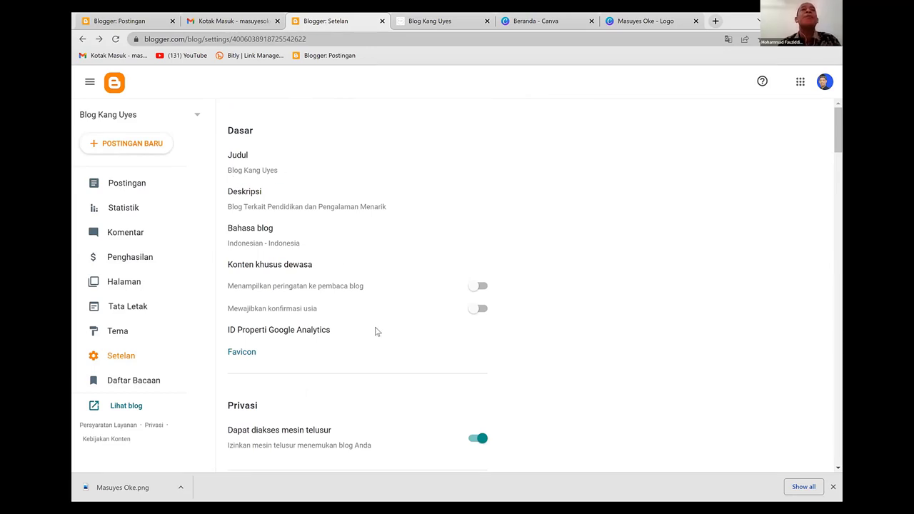
scroll(371, 332, down, 3)
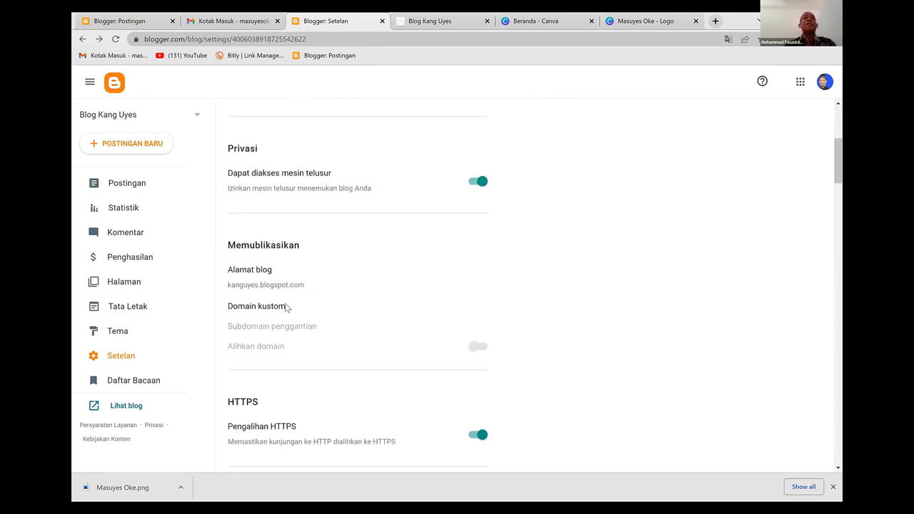
scroll(284, 306, down, 1)
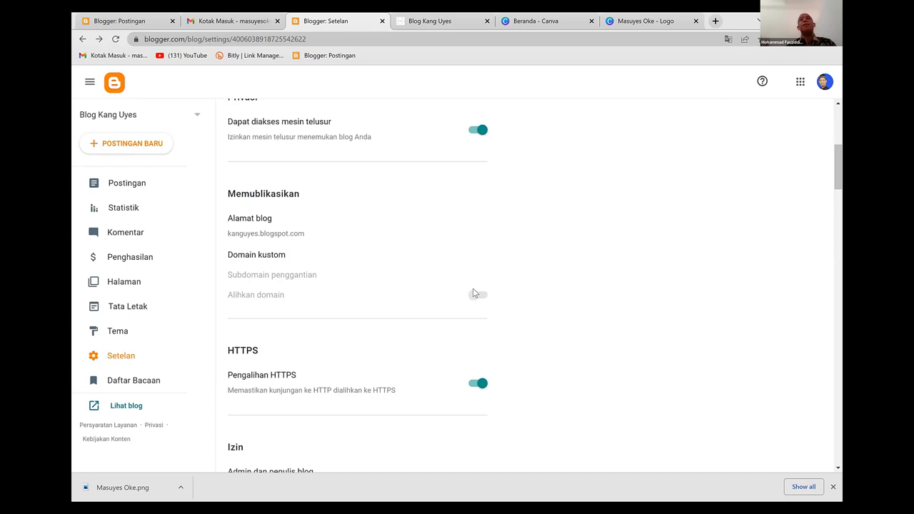
scroll(429, 298, up, 1)
View the Alamat blog editing dialog, cancel it unchanged, and review the HTTPS and Izin settings below.
right_click(429, 298)
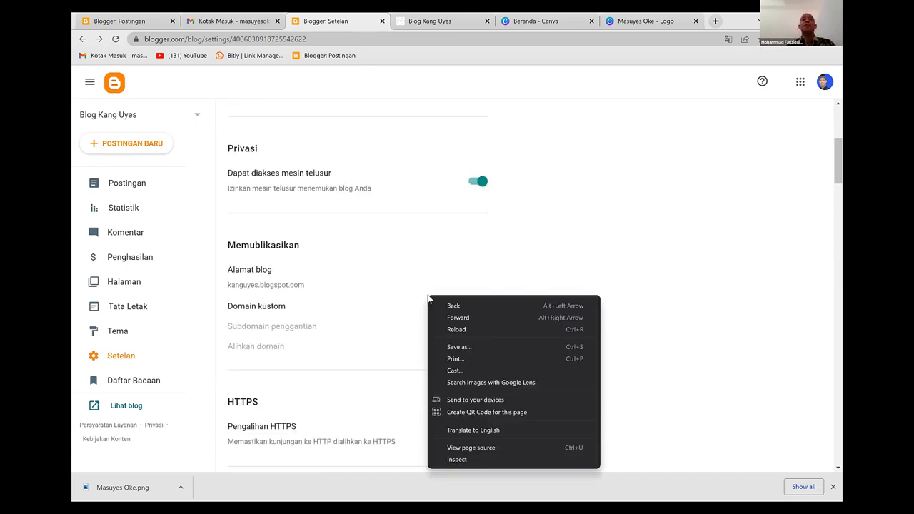
click(336, 277)
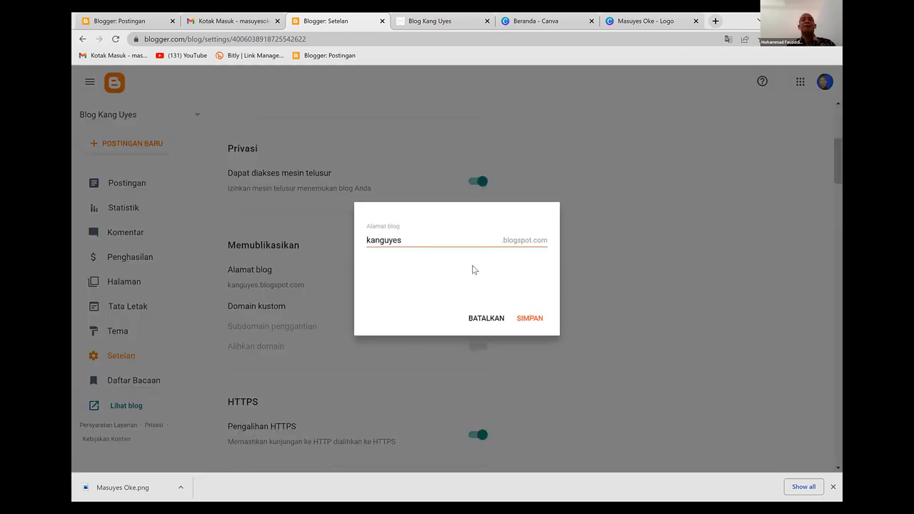
click(488, 319)
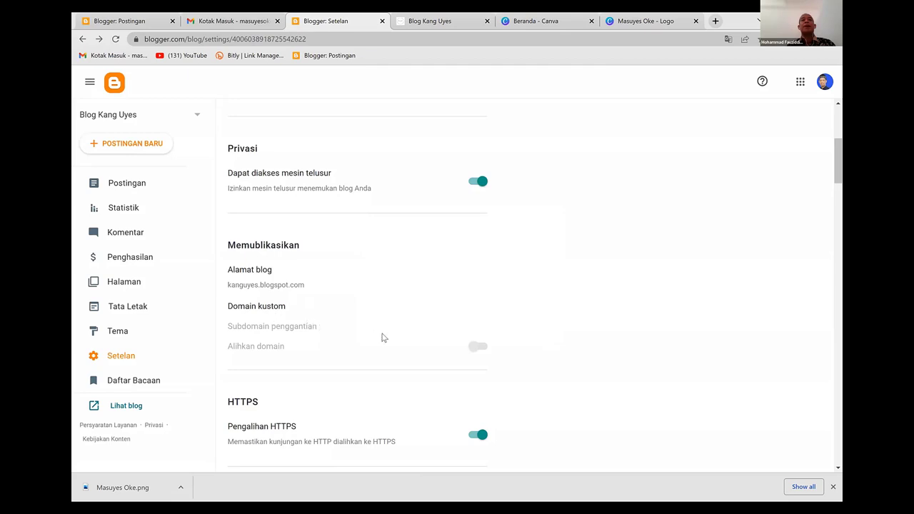
scroll(385, 337, down, 3)
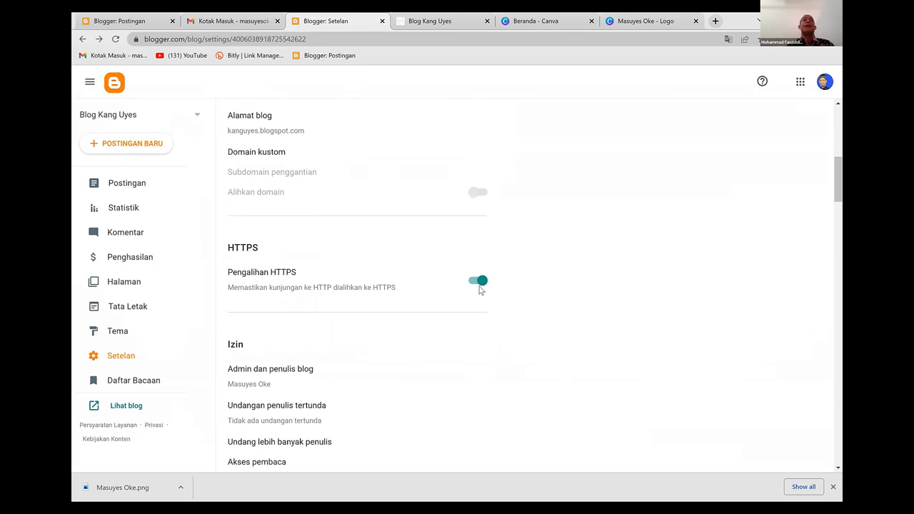
scroll(457, 291, down, 2)
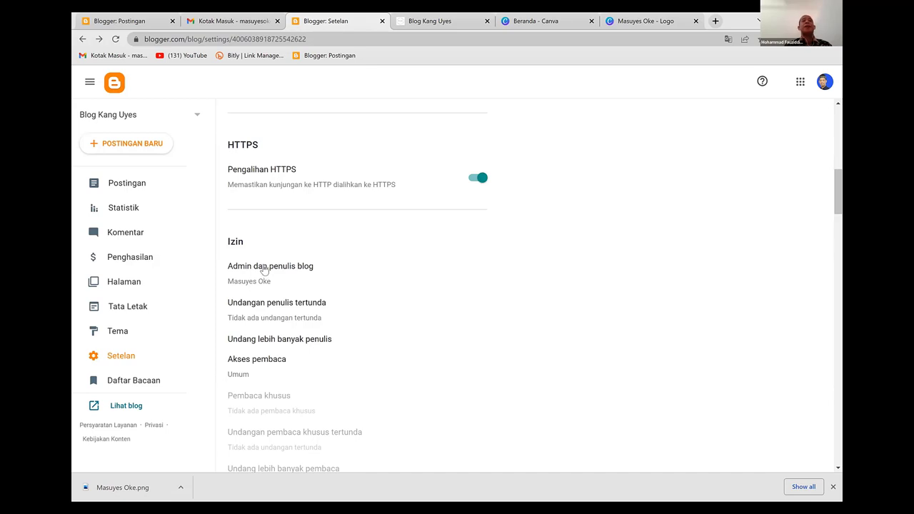
View the Admin dan penulis blog dialog, cancel it unchanged, and review the remaining Izin settings.
click(264, 268)
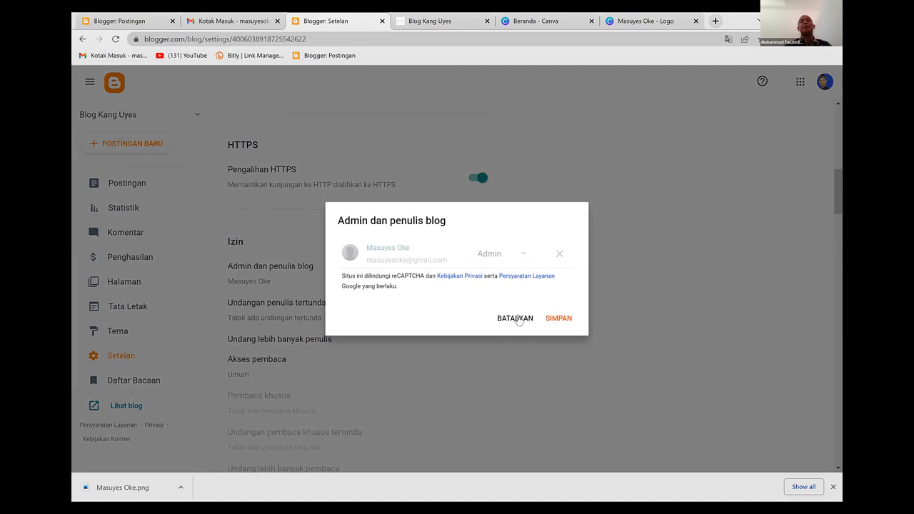
click(491, 318)
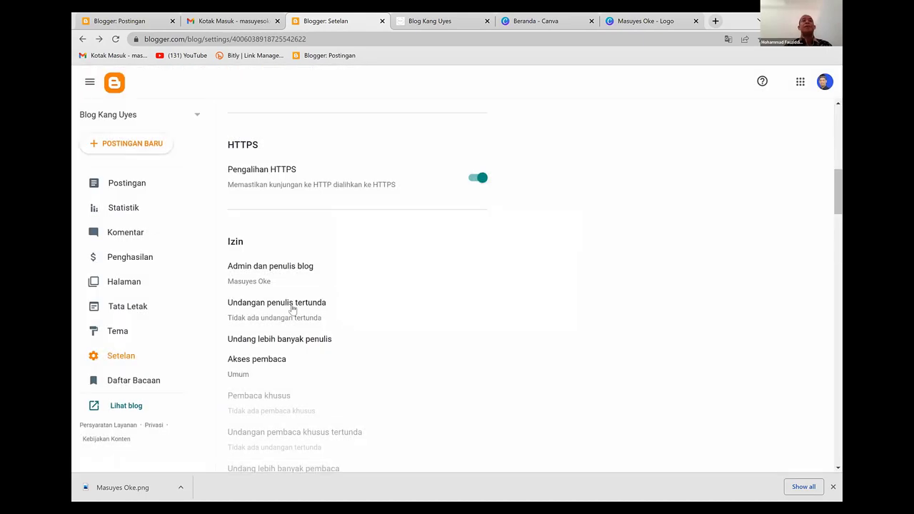
scroll(293, 309, down, 1)
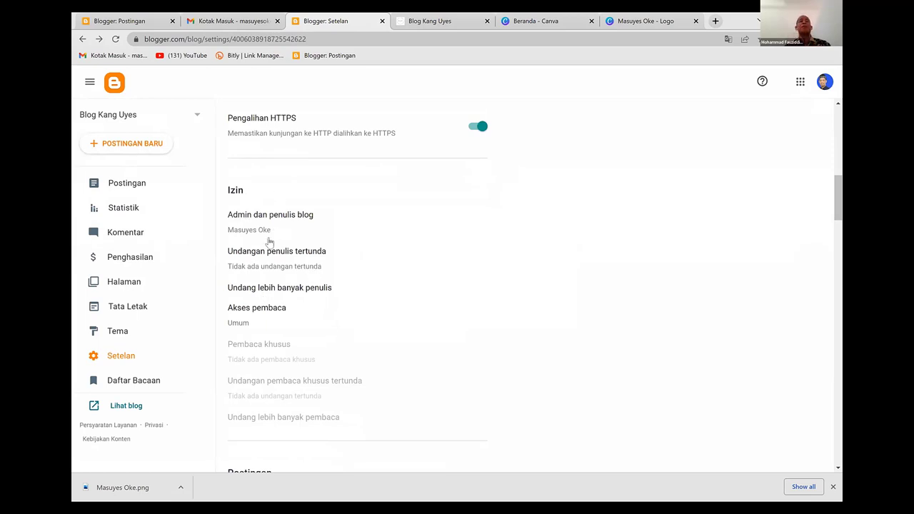
In the Postingan settings, set the maximum number of posts displayed on the main page to 10 and save.
scroll(290, 284, down, 3)
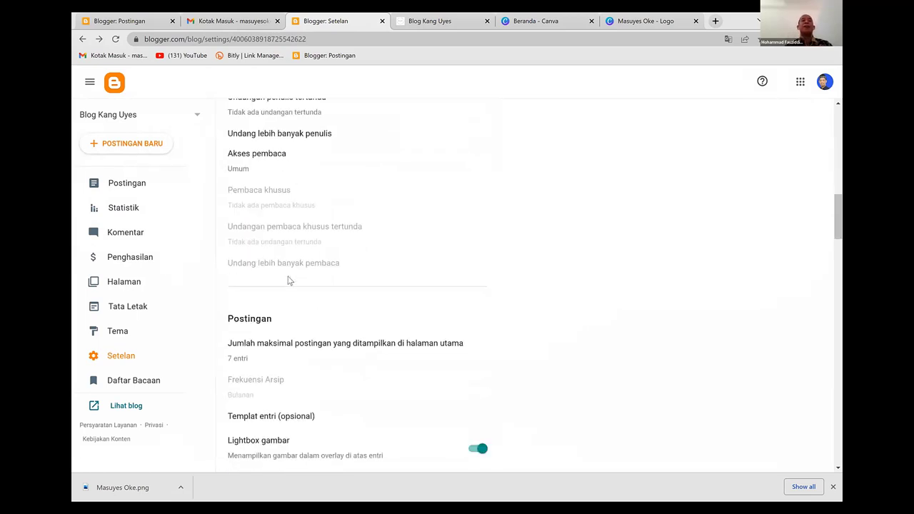
scroll(351, 227, down, 2)
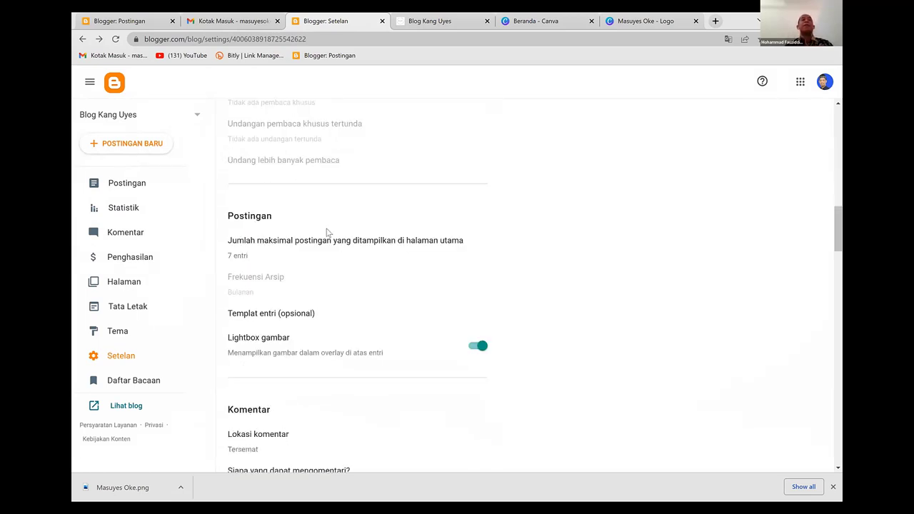
click(254, 245)
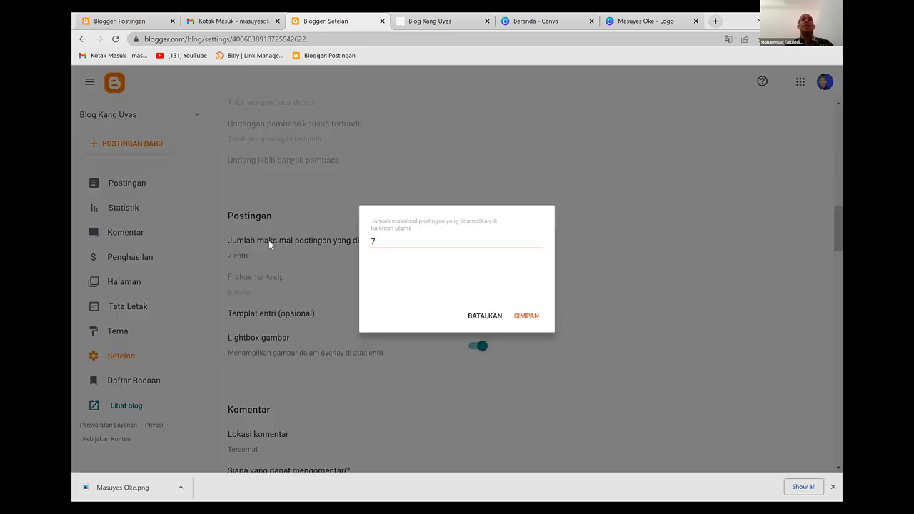
click(542, 238)
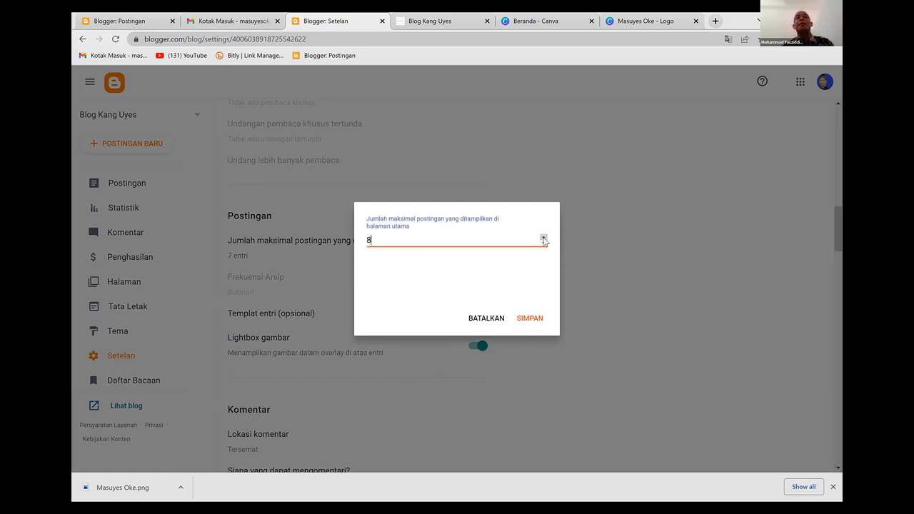
click(543, 237)
click(543, 238)
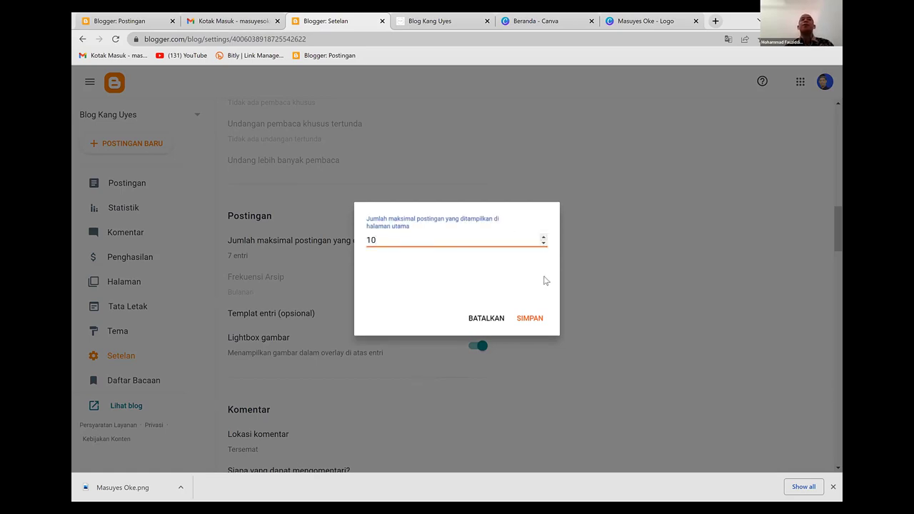
click(530, 322)
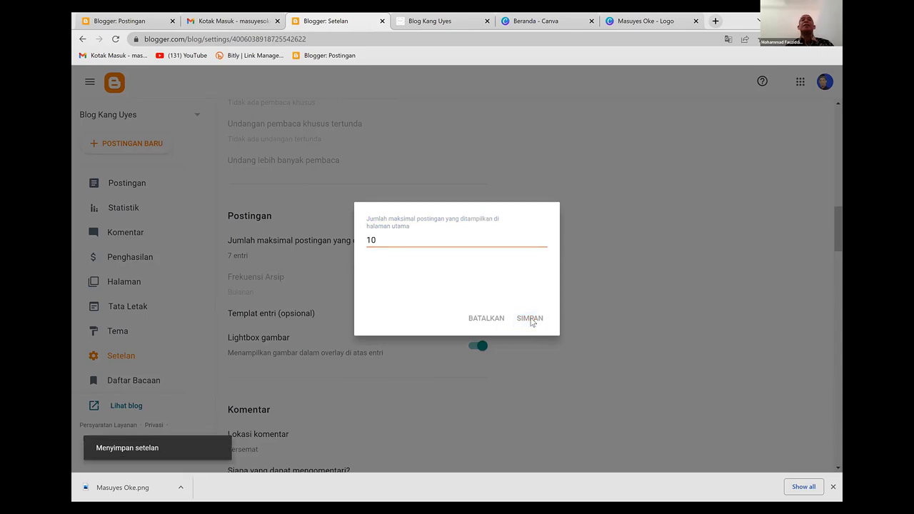
Check the published blog's home page, accept its cookie notice, and return to the blog settings.
key(ctrl+Tab)
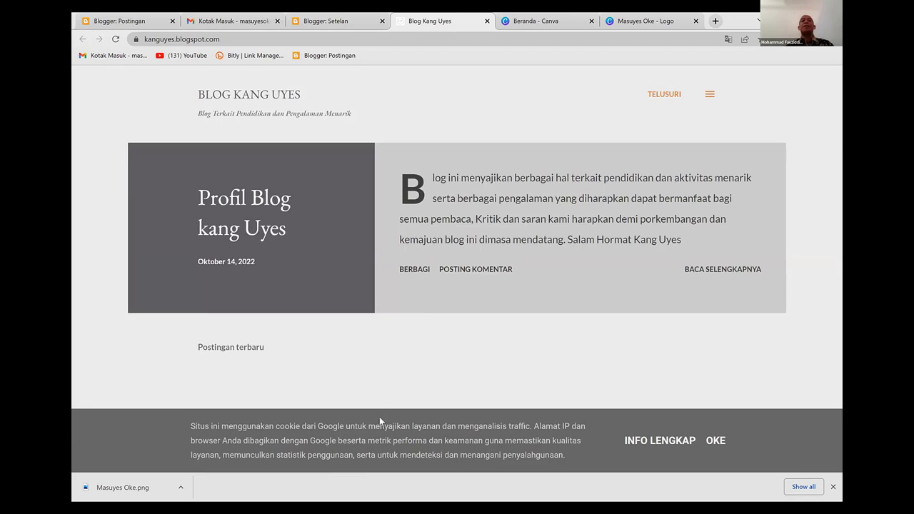
click(710, 440)
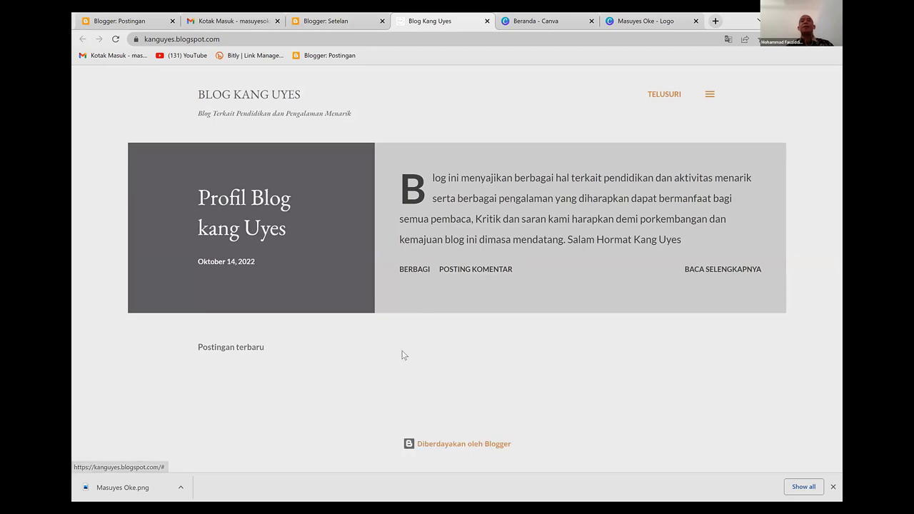
click(334, 17)
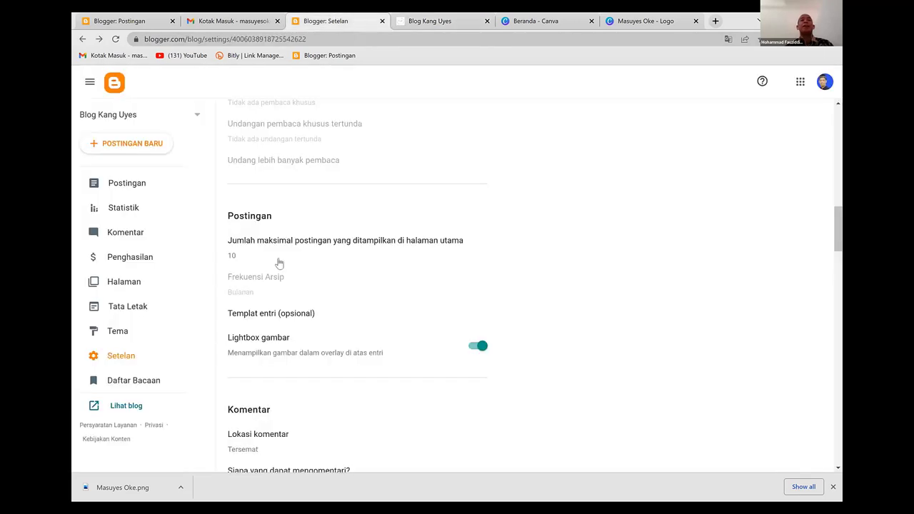
In the Komentar settings, choose Tersemat as the Lokasi komentar after trying Sembunyikan, and save.
scroll(311, 280, down, 1)
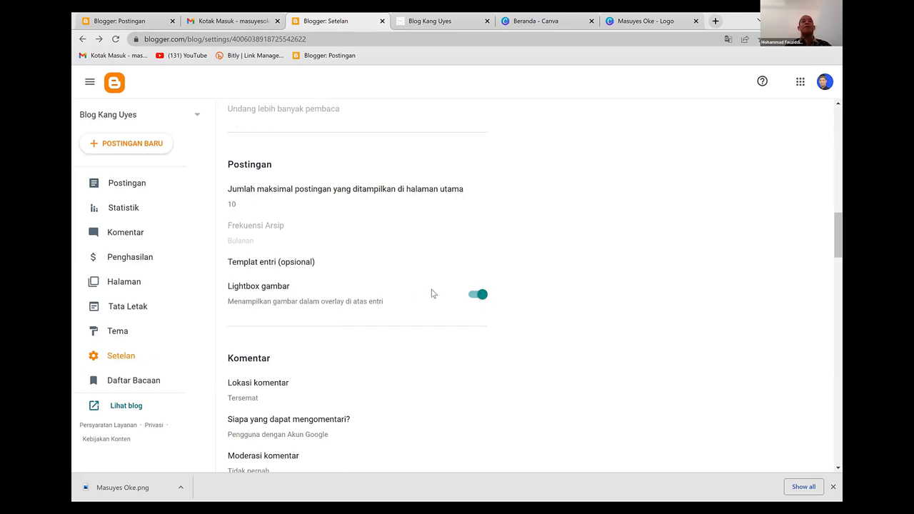
scroll(433, 295, down, 2)
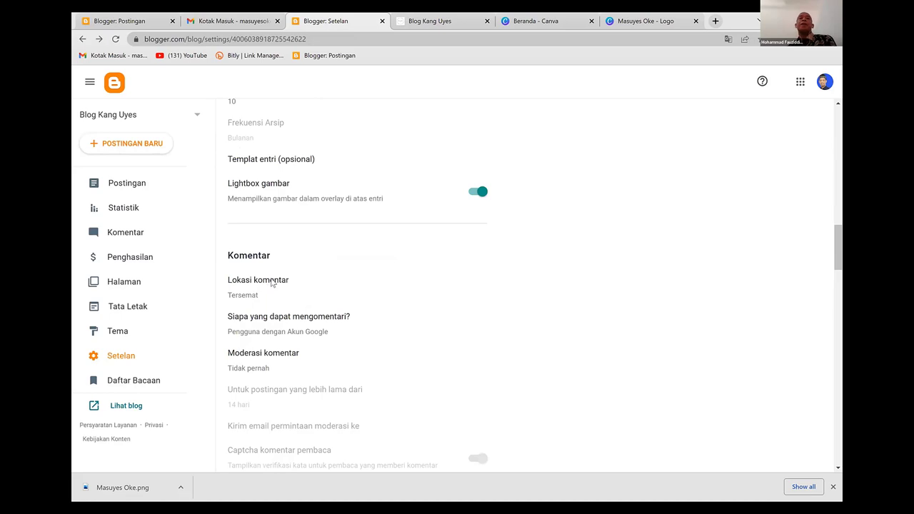
click(272, 284)
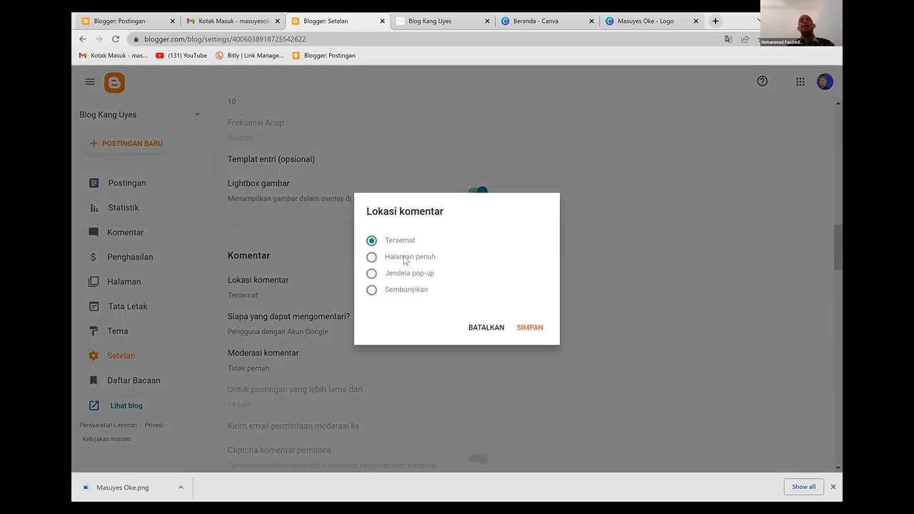
click(402, 293)
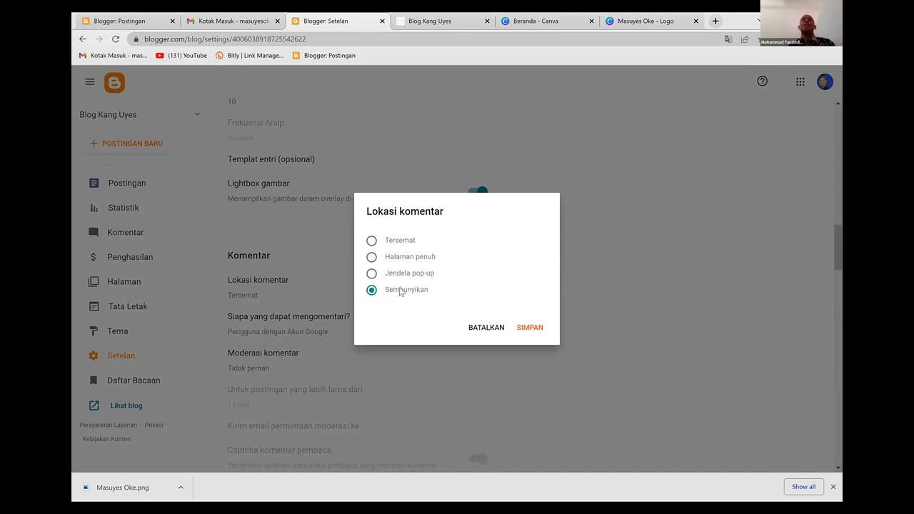
click(381, 245)
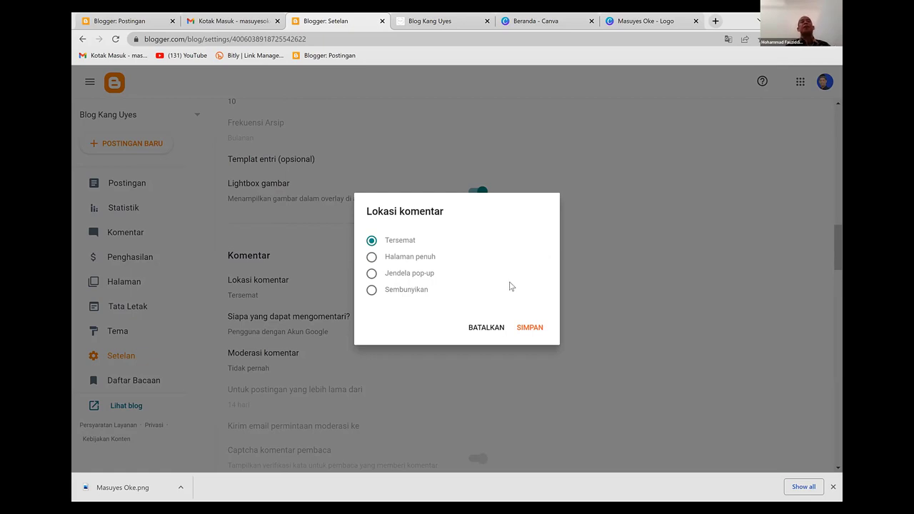
click(523, 330)
click(529, 328)
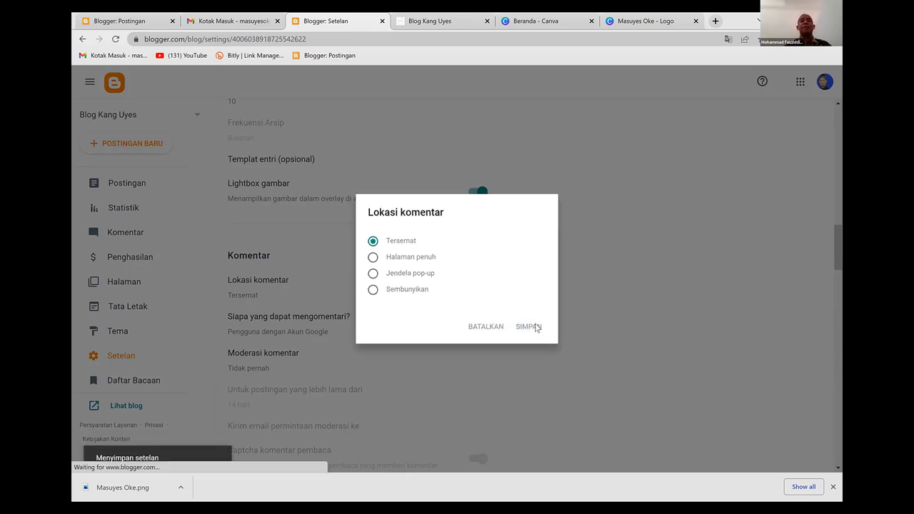
Allow comments from Siapa saja (termasuk anonim) under Siapa yang dapat mengomentari? and save.
scroll(448, 320, down, 1)
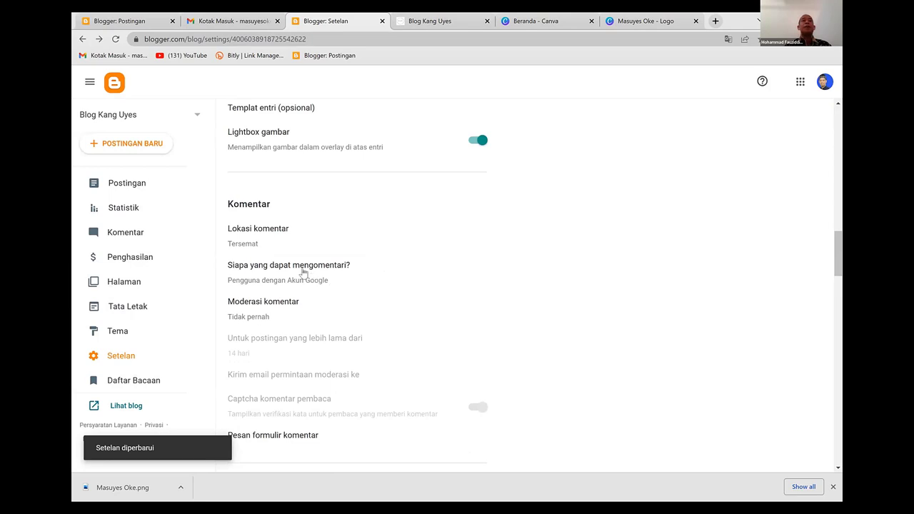
click(311, 273)
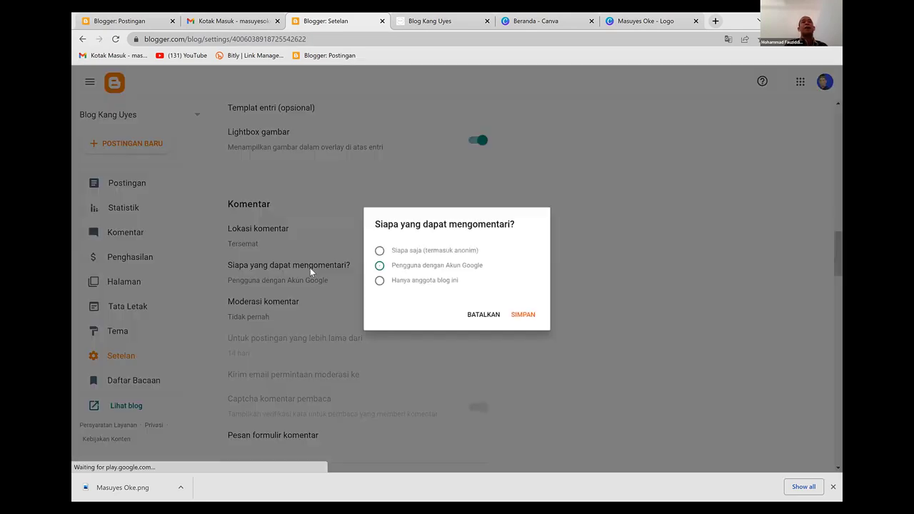
click(374, 252)
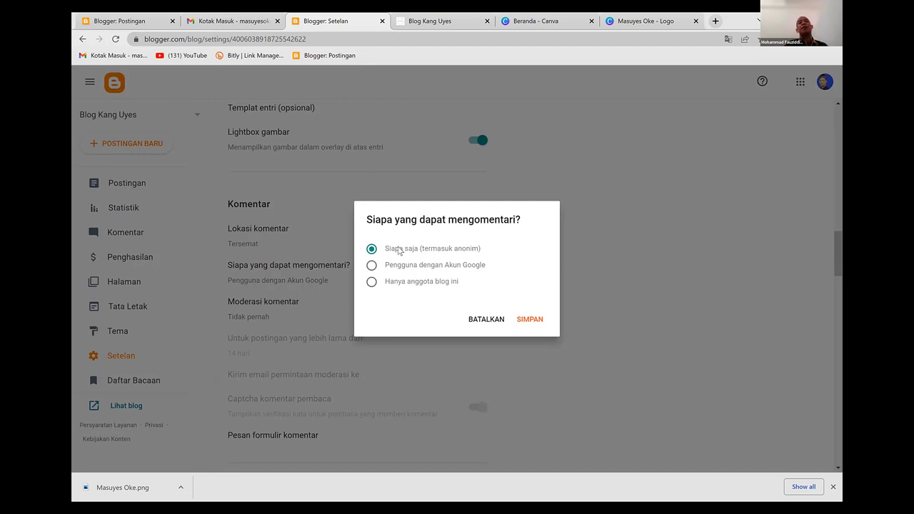
click(529, 318)
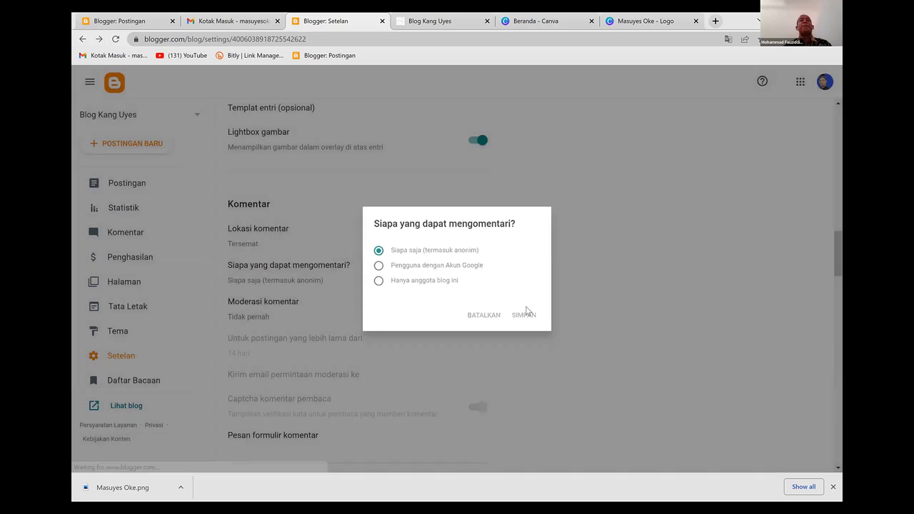
Set Moderasi komentar to Selalu and save the setting.
scroll(515, 300, down, 1)
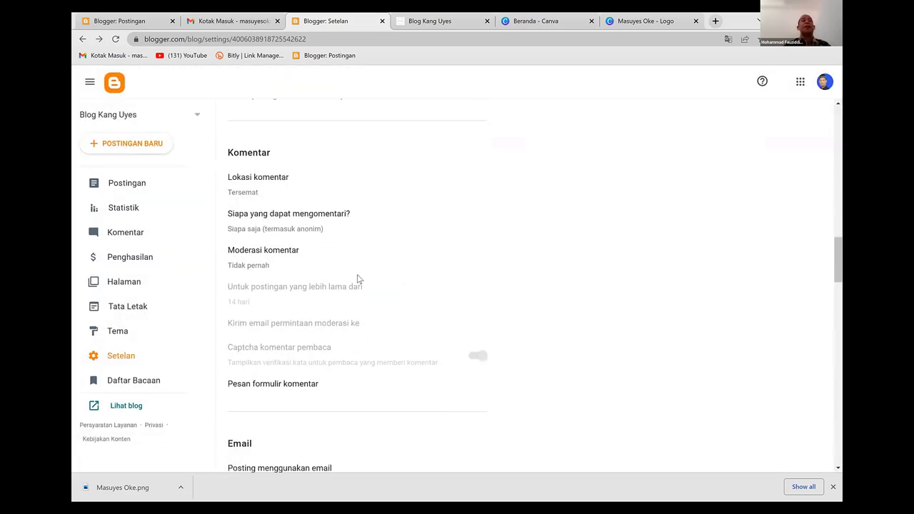
click(283, 254)
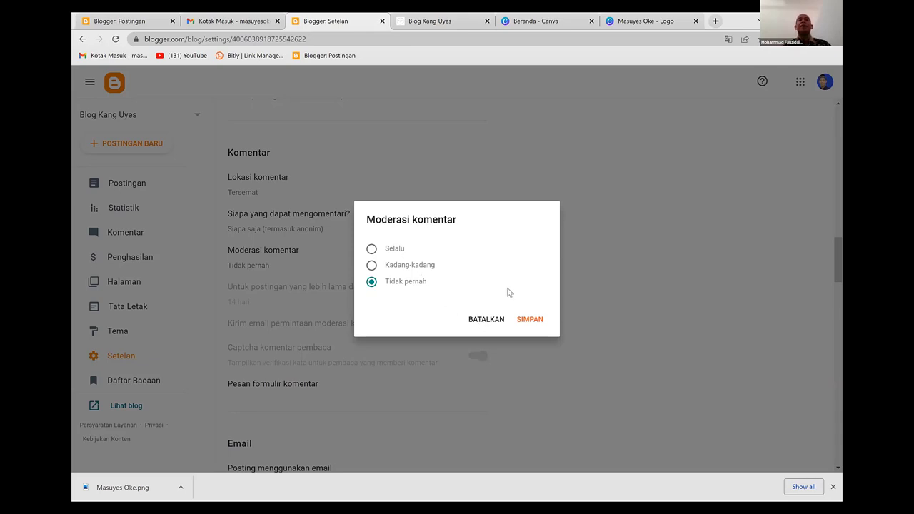
click(400, 251)
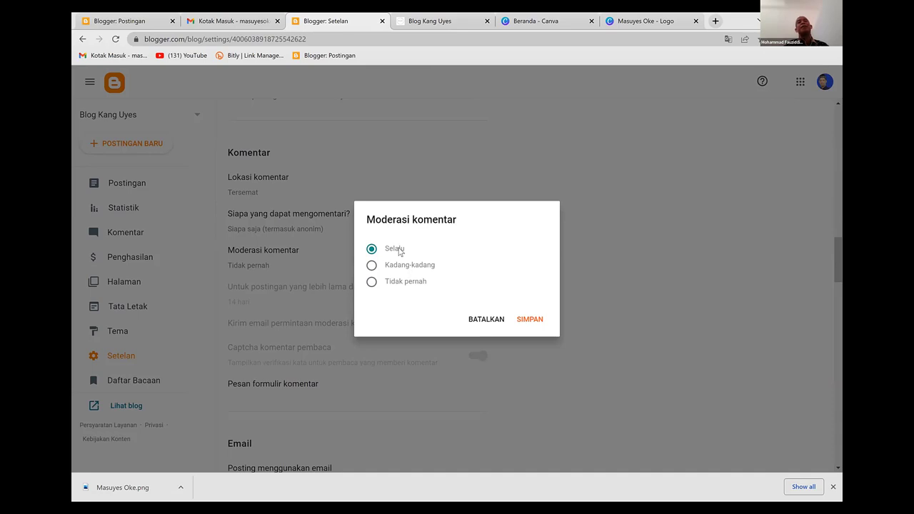
click(525, 318)
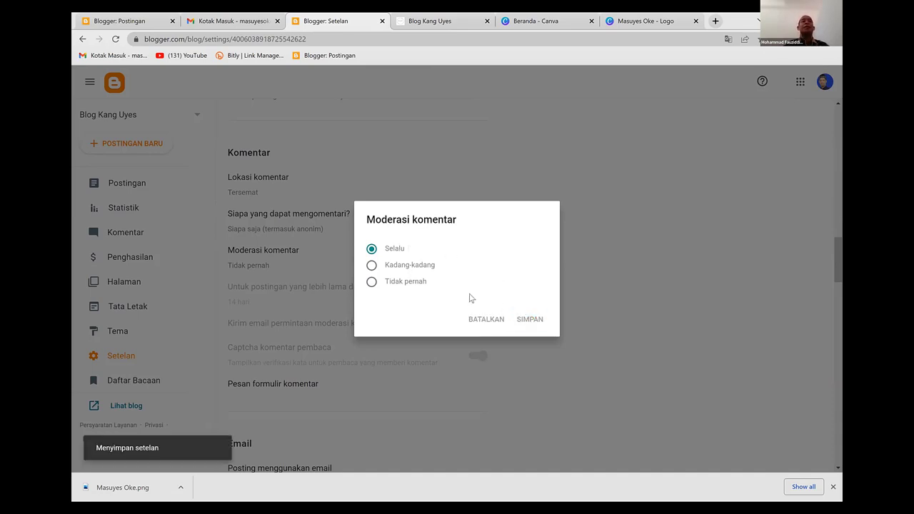
Set Pesan formulir komentar to "Silahkan tulis komentar yang sopan dan membangun" and save it.
scroll(450, 297, down, 2)
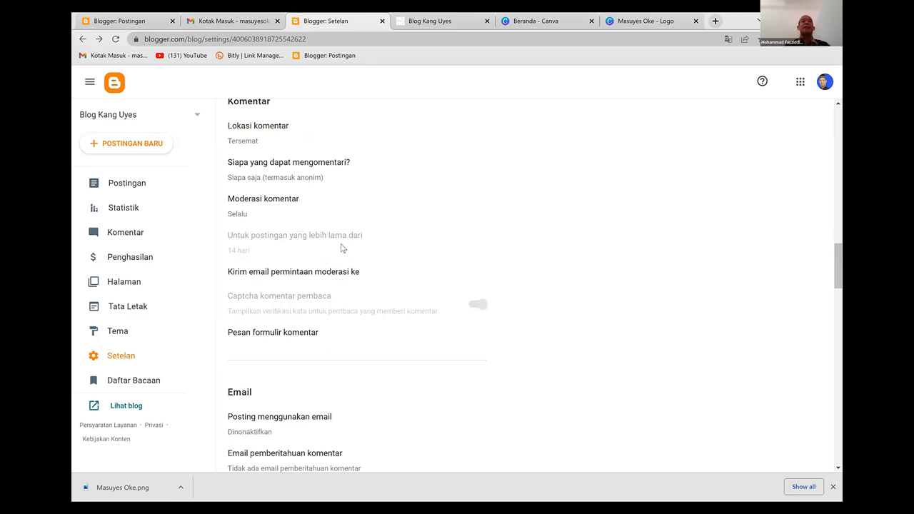
scroll(343, 245, down, 3)
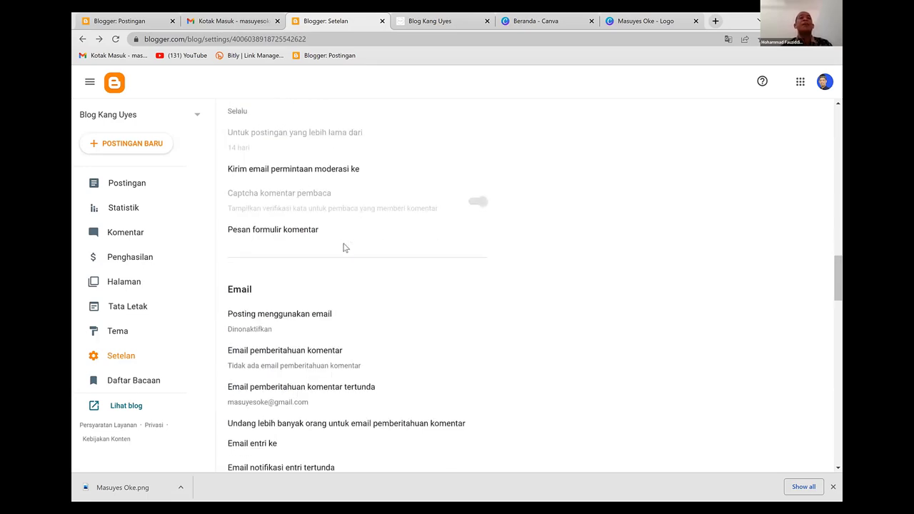
click(289, 236)
click(402, 264)
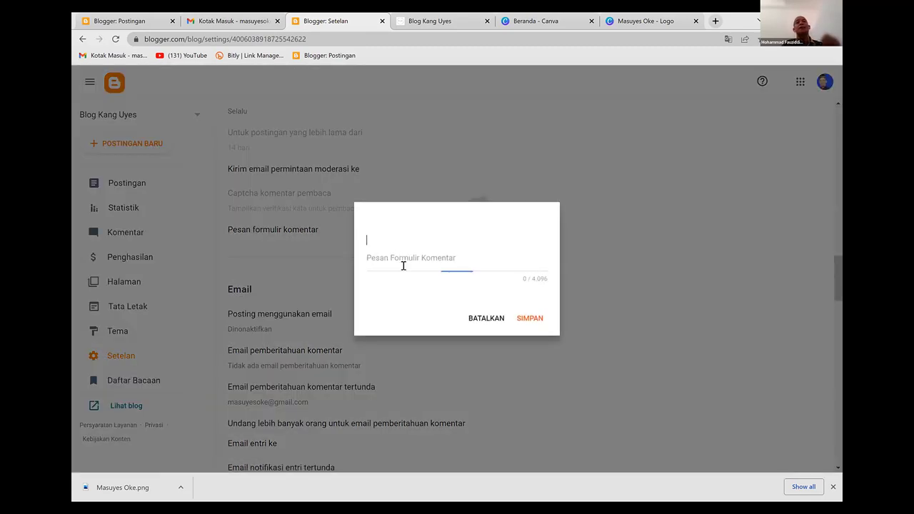
text(Silah)
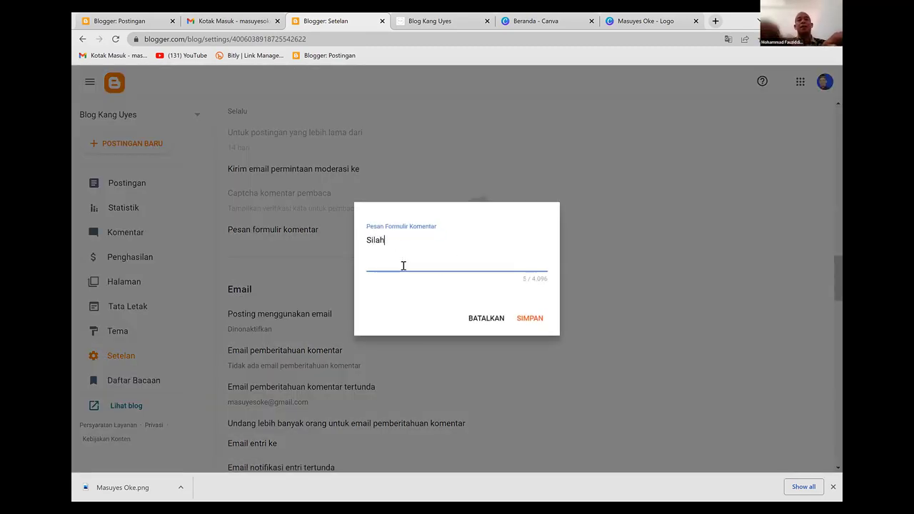
text(kan tulis )
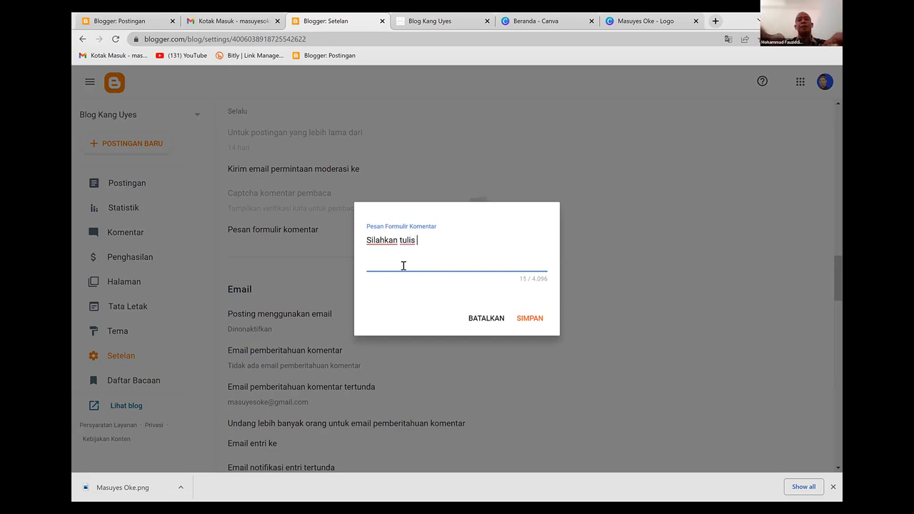
text(komentar yan)
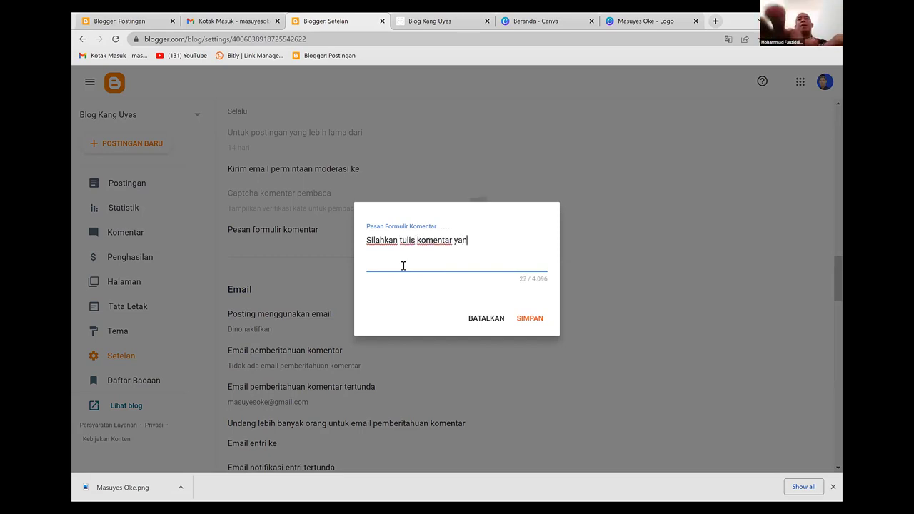
text(g sopan dan se)
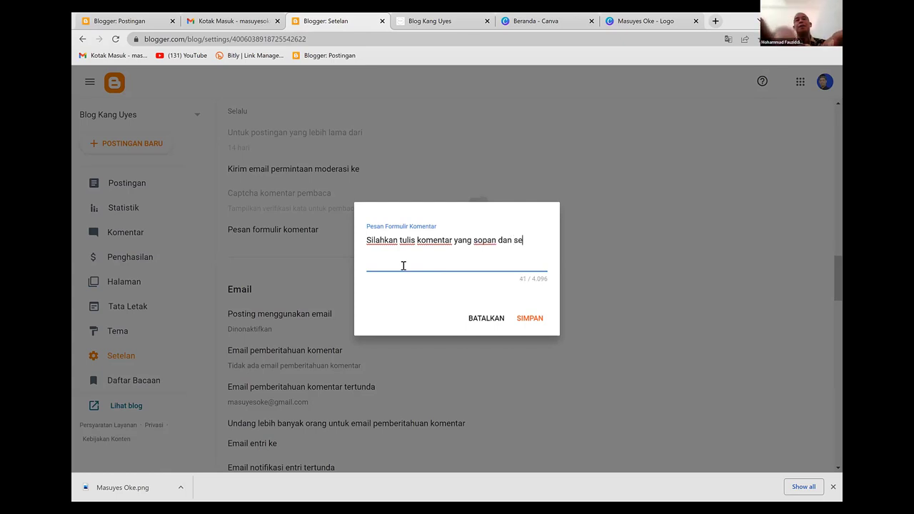
key(BackSpace)
key(BackSpace)
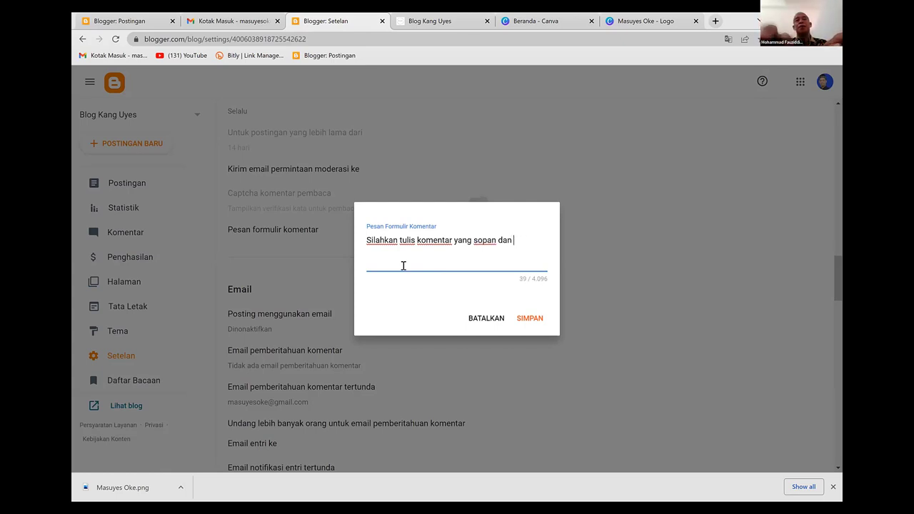
text(membangun)
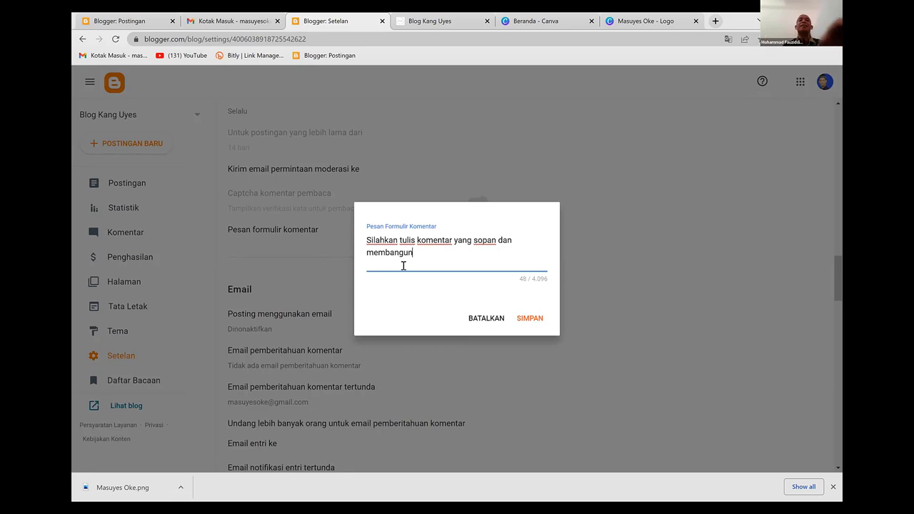
click(529, 318)
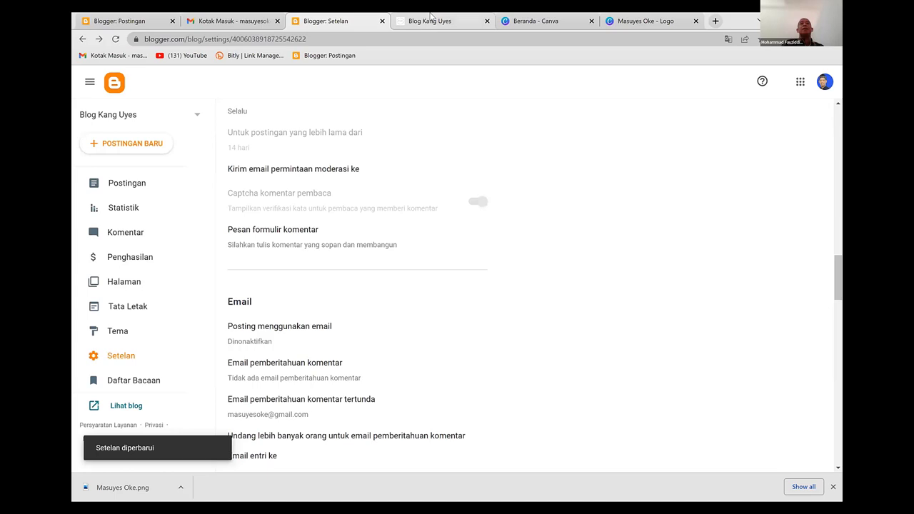
Open the profile post on the published blog, examine its embedded comment form, and return to the blog settings.
click(432, 20)
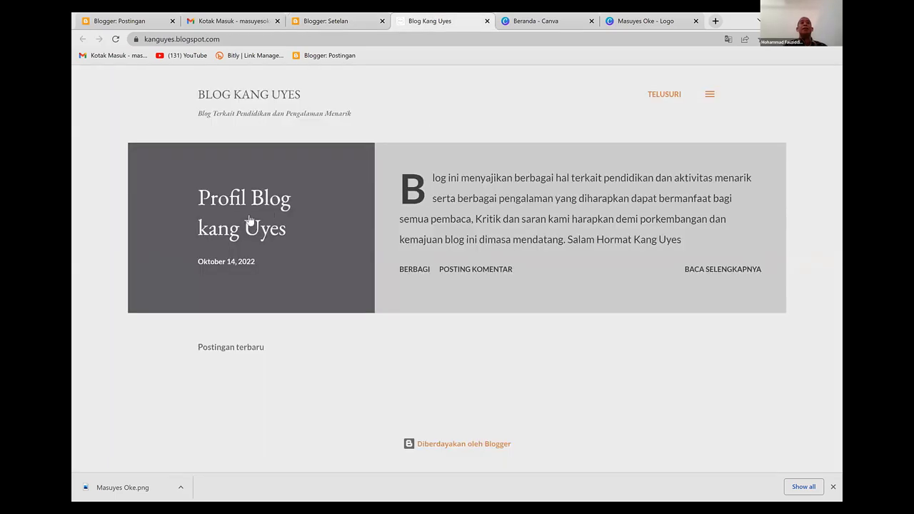
click(263, 209)
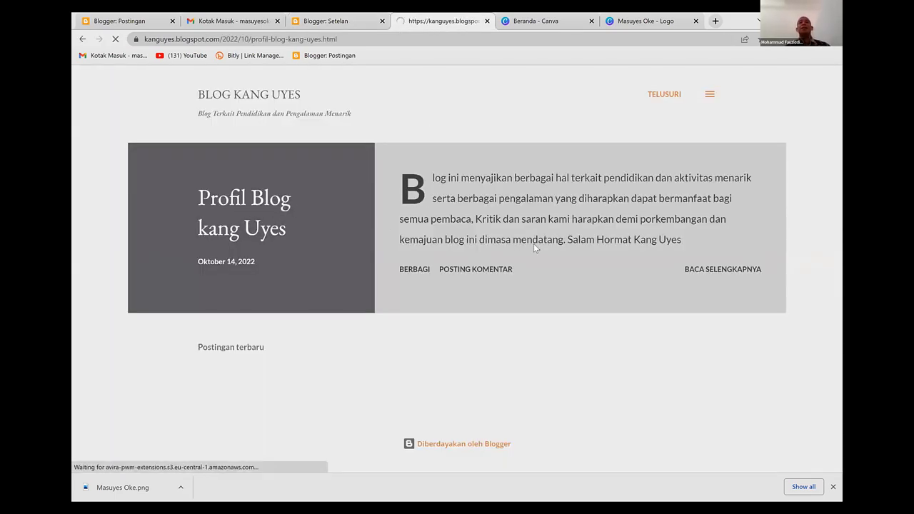
scroll(531, 239, down, 1)
scroll(532, 243, down, 3)
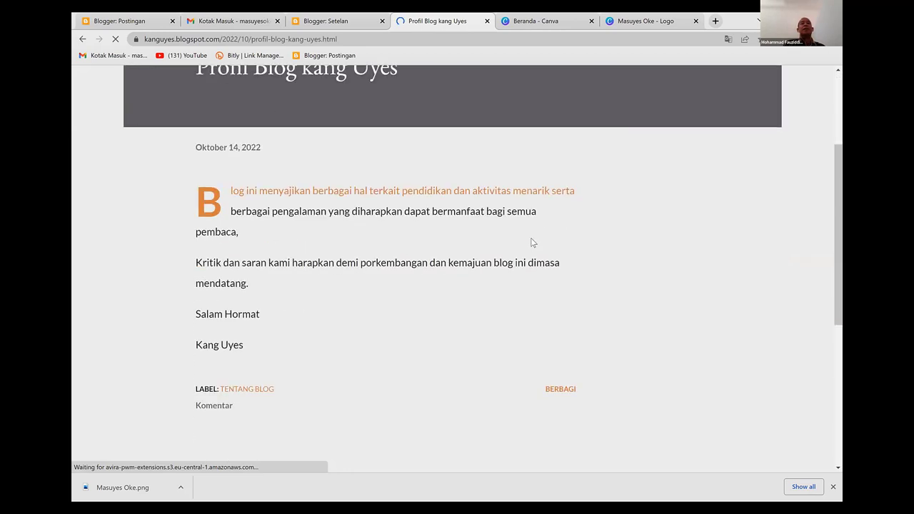
scroll(499, 247, down, 2)
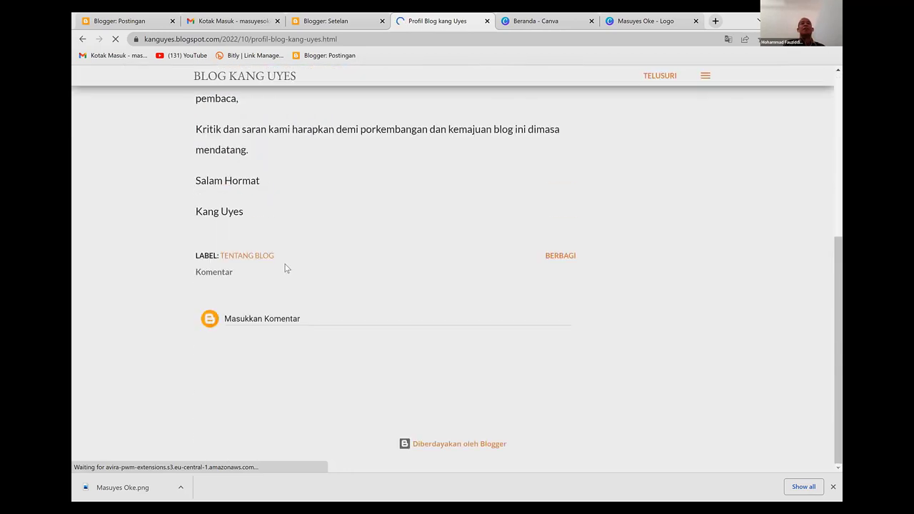
click(252, 318)
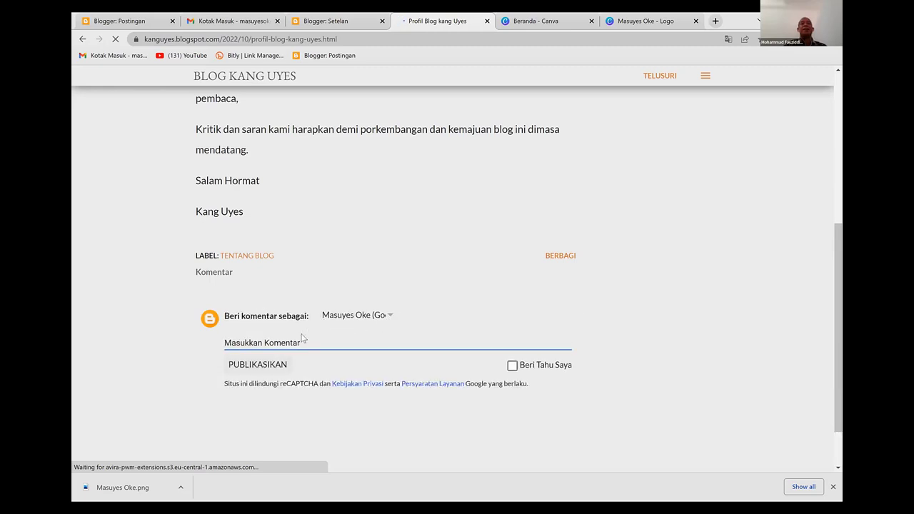
scroll(274, 326, down, 1)
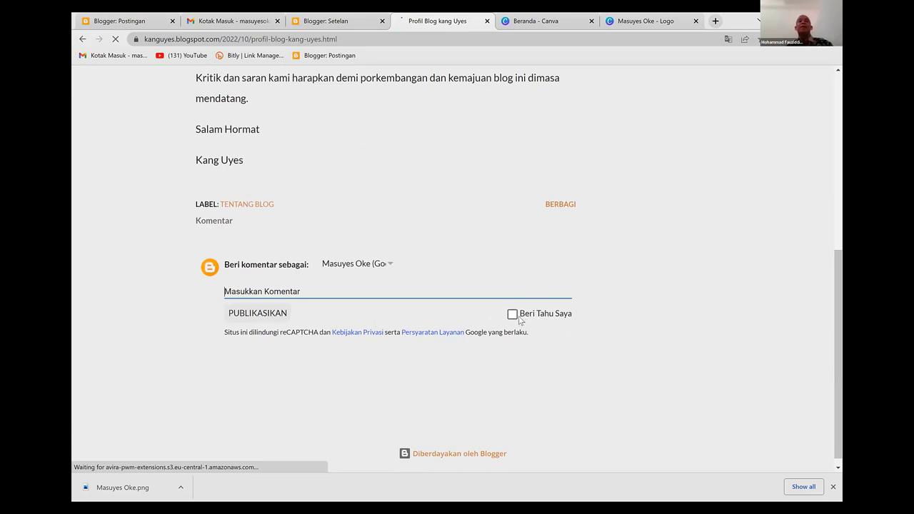
scroll(427, 302, up, 1)
scroll(423, 302, up, 2)
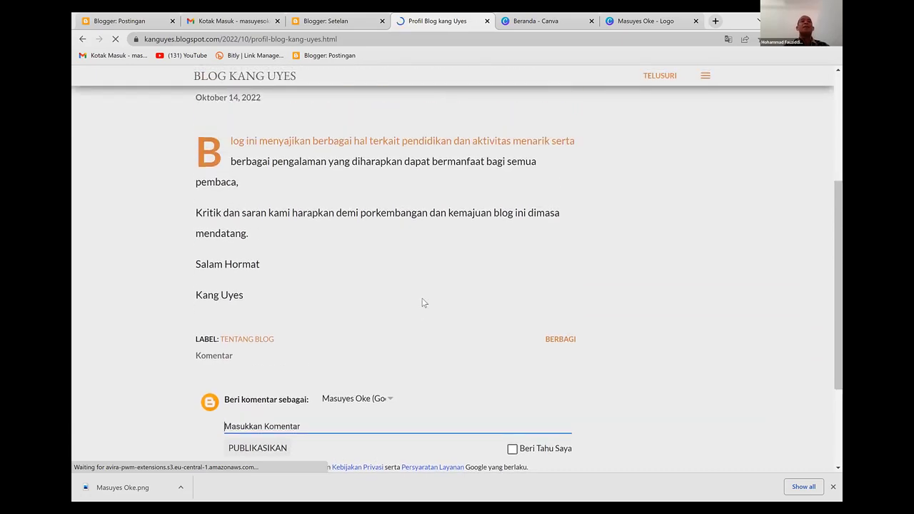
scroll(419, 302, down, 1)
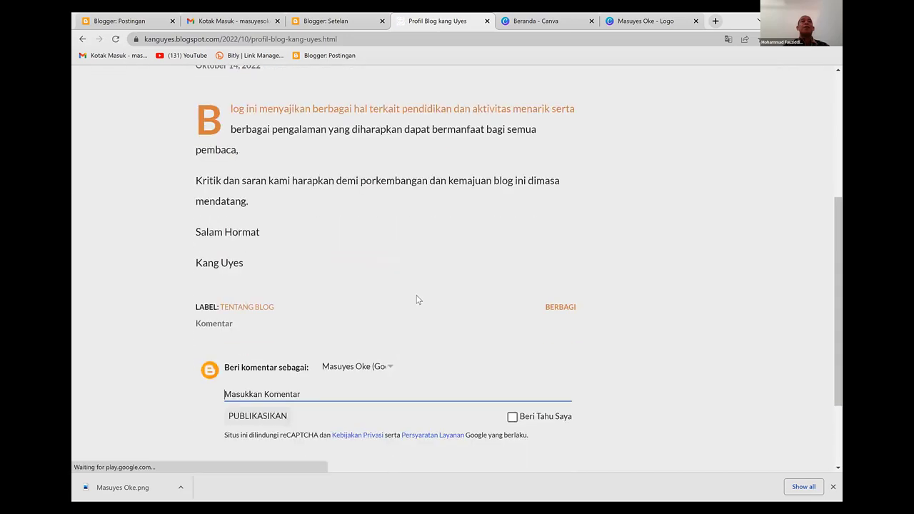
scroll(417, 299, up, 2)
scroll(407, 297, down, 3)
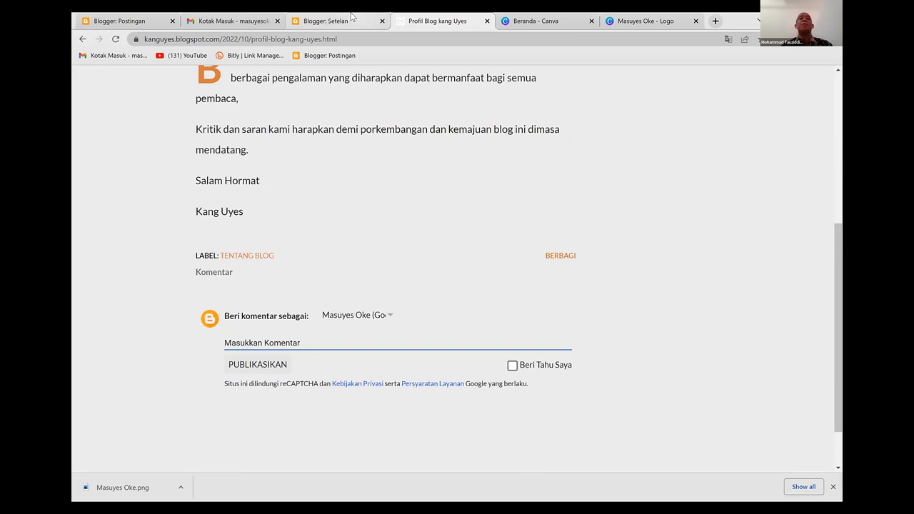
click(351, 17)
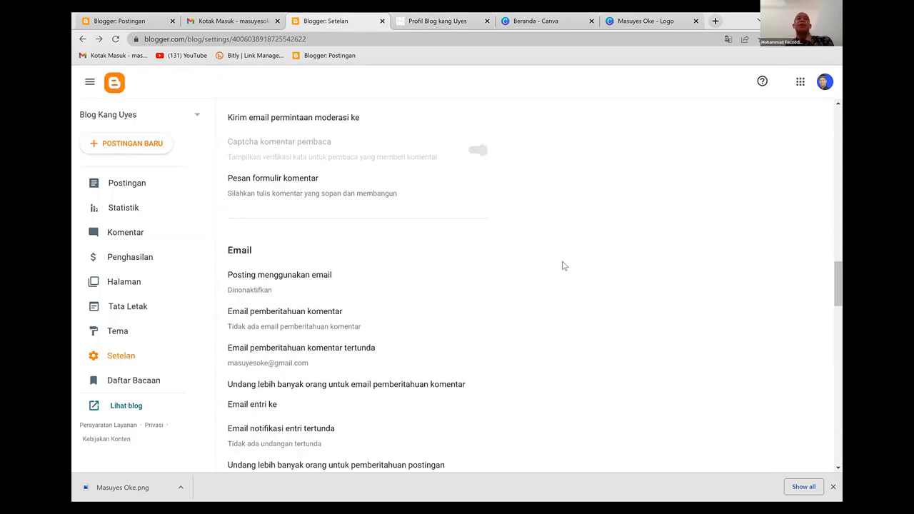
Review the Email settings, open Email pemberitahuan komentar, and close it without saving.
scroll(563, 264, down, 1)
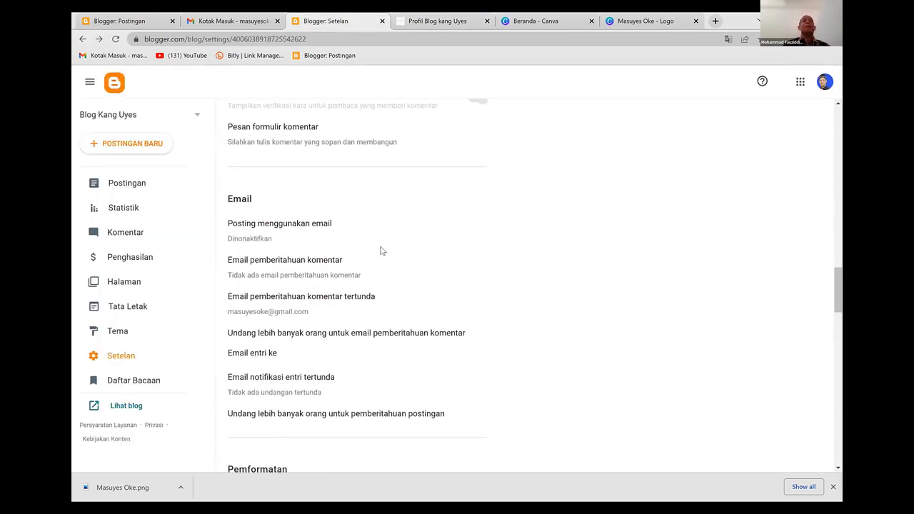
scroll(318, 179, down, 1)
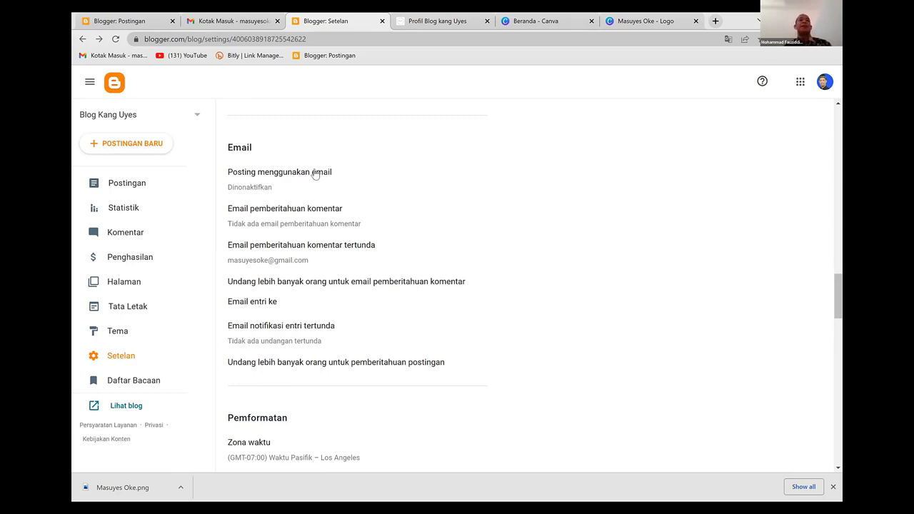
click(312, 211)
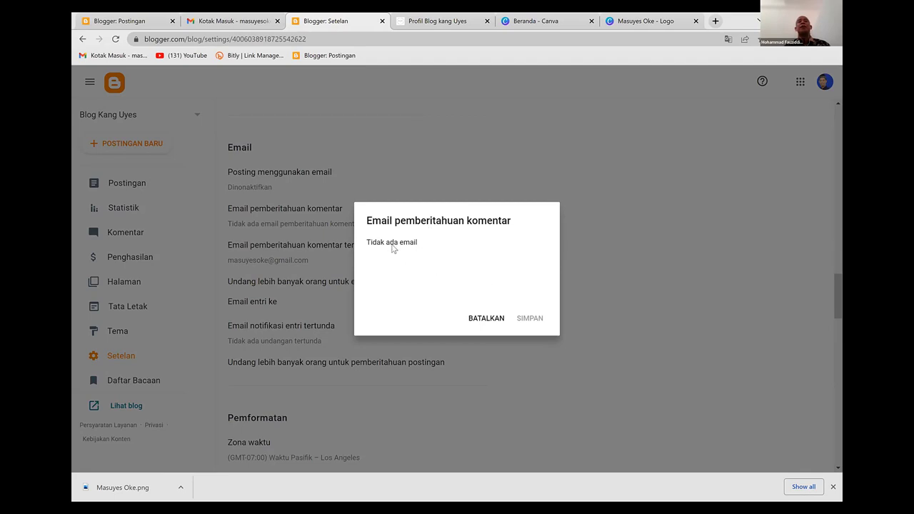
drag(369, 243, 431, 253)
click(427, 249)
click(476, 319)
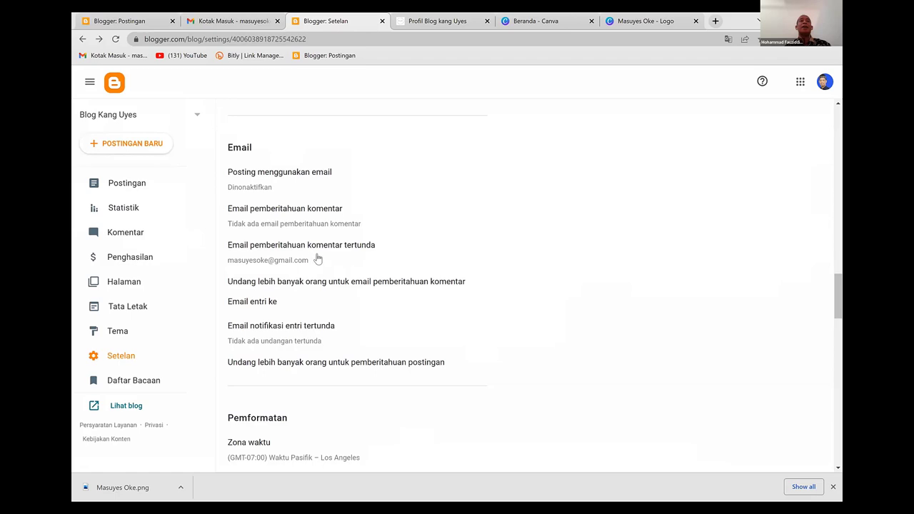
Set the blog's Zona waktu to (GMT+07:00) Waktu Indonesia Barat – Jakarta and save it.
scroll(318, 258, down, 2)
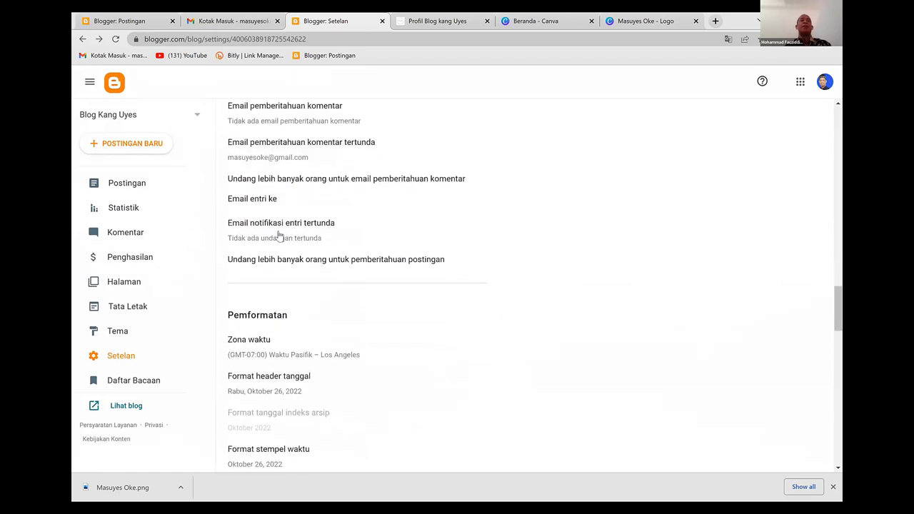
scroll(279, 239, down, 1)
scroll(281, 239, down, 2)
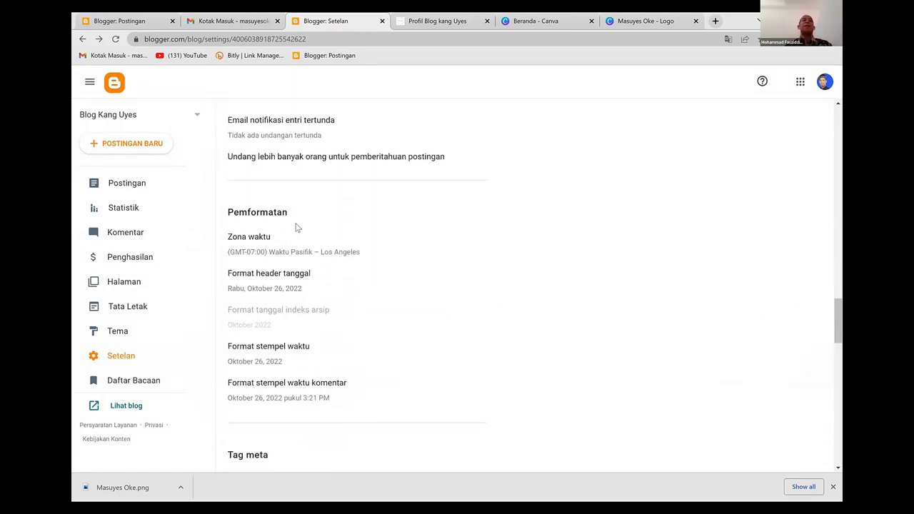
scroll(297, 227, down, 1)
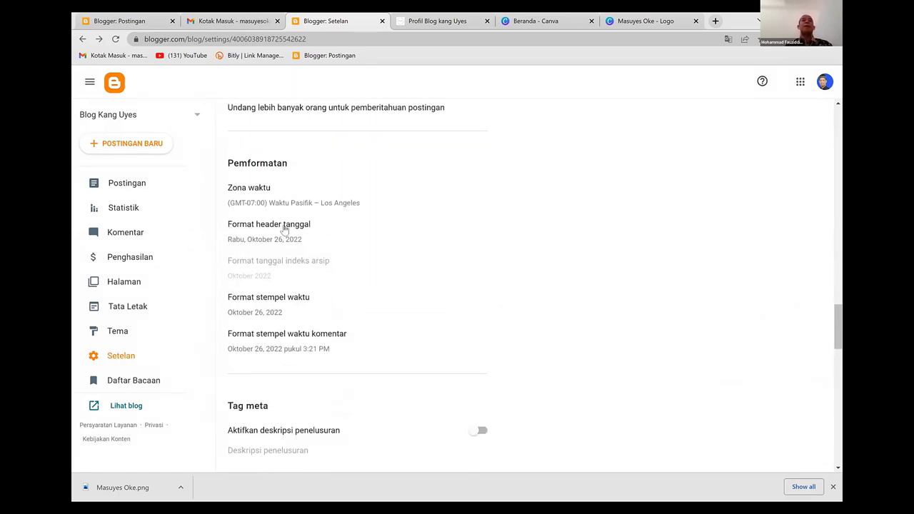
click(263, 187)
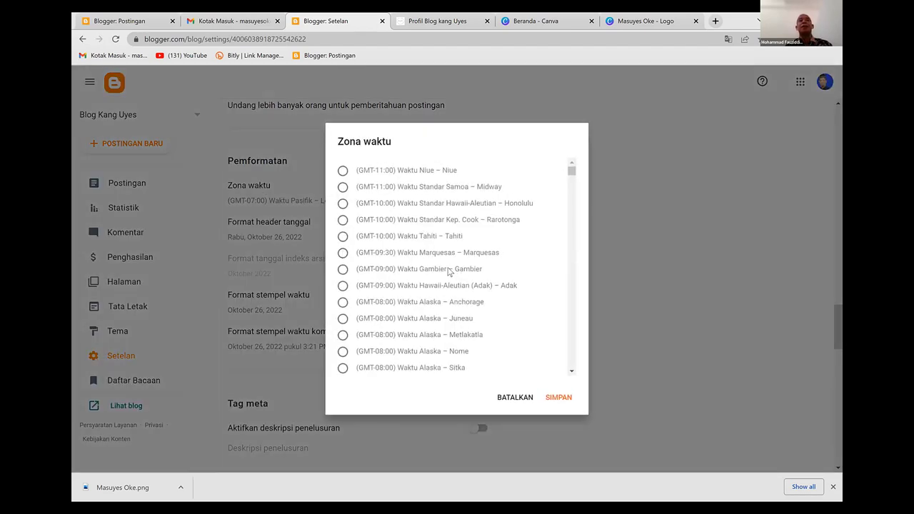
scroll(446, 270, down, 1)
scroll(446, 270, down, 5)
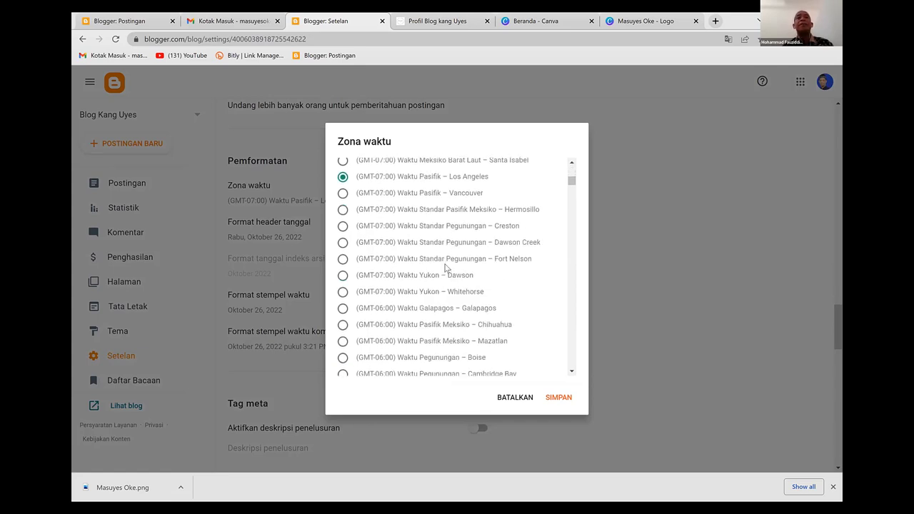
scroll(446, 269, down, 6)
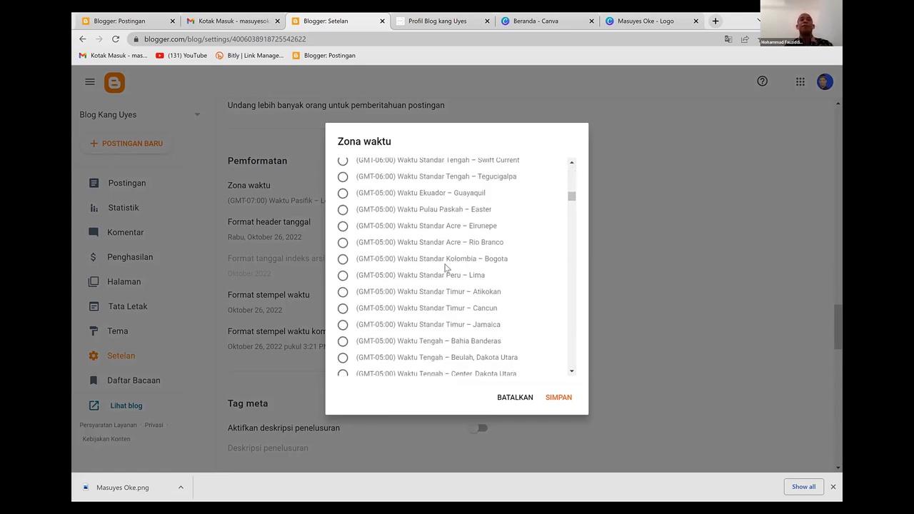
scroll(446, 270, down, 7)
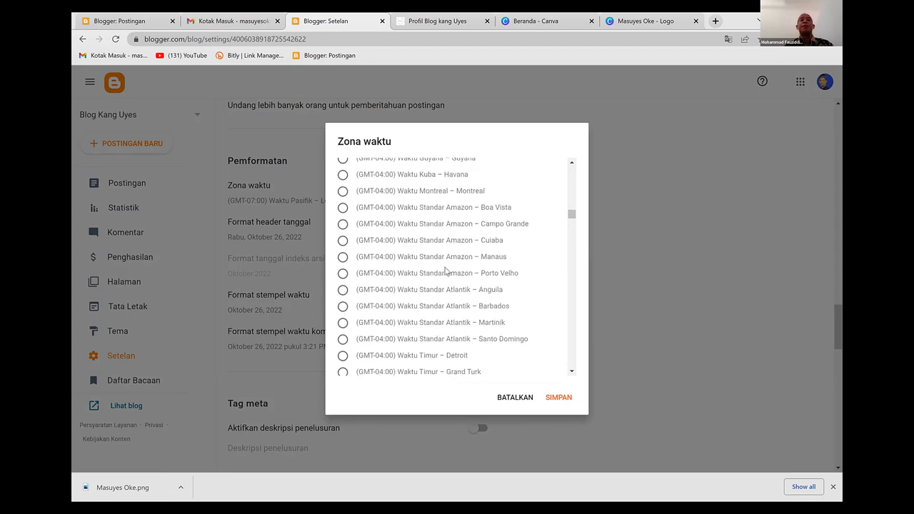
scroll(445, 271, down, 3)
scroll(445, 271, up, 2)
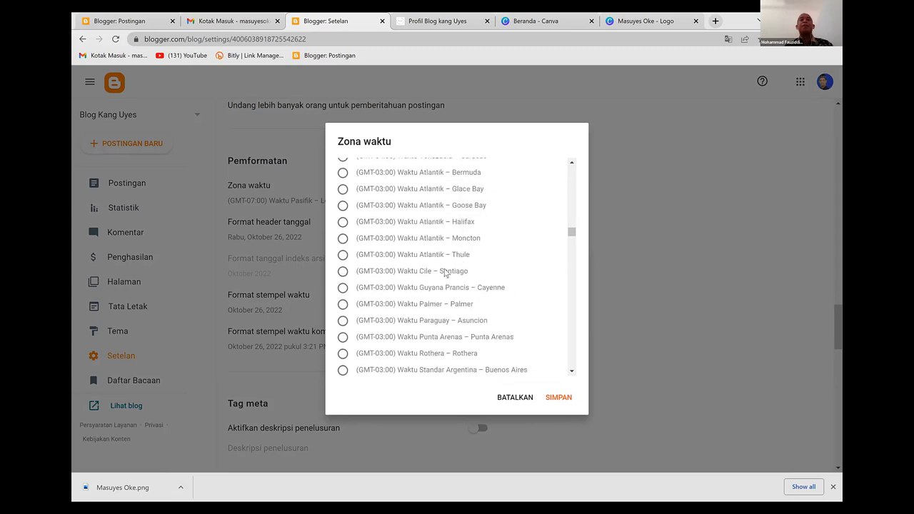
scroll(443, 273, down, 8)
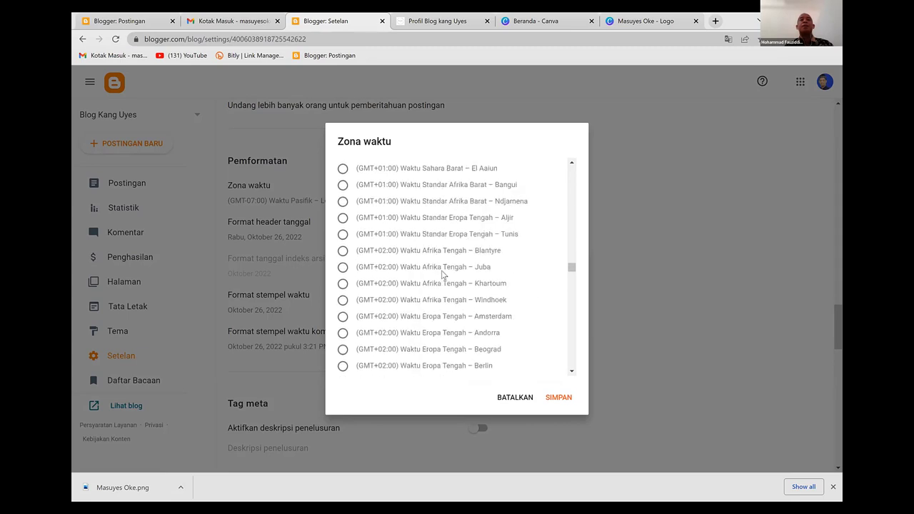
scroll(444, 277, down, 5)
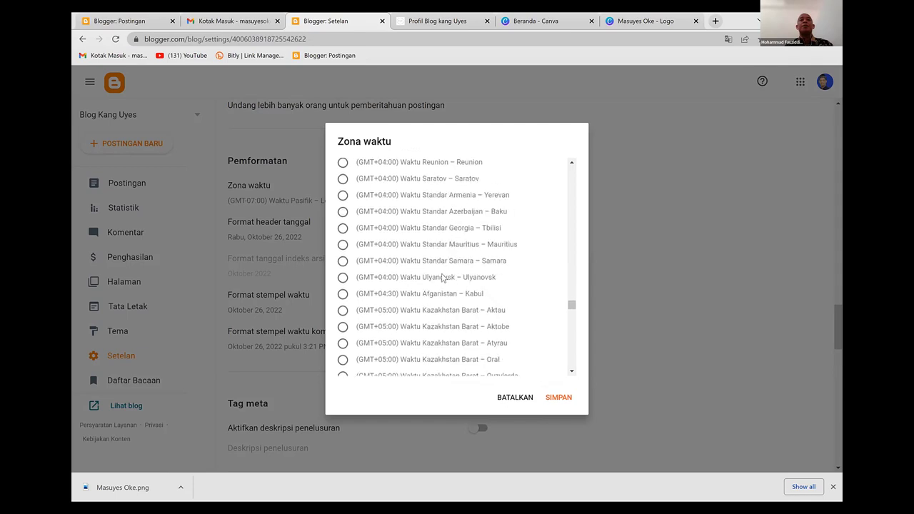
scroll(443, 277, down, 10)
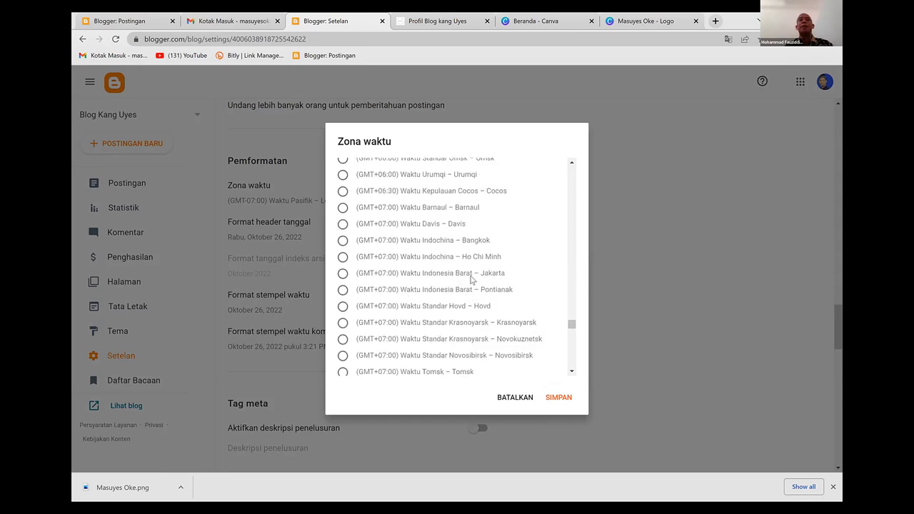
click(344, 276)
click(558, 398)
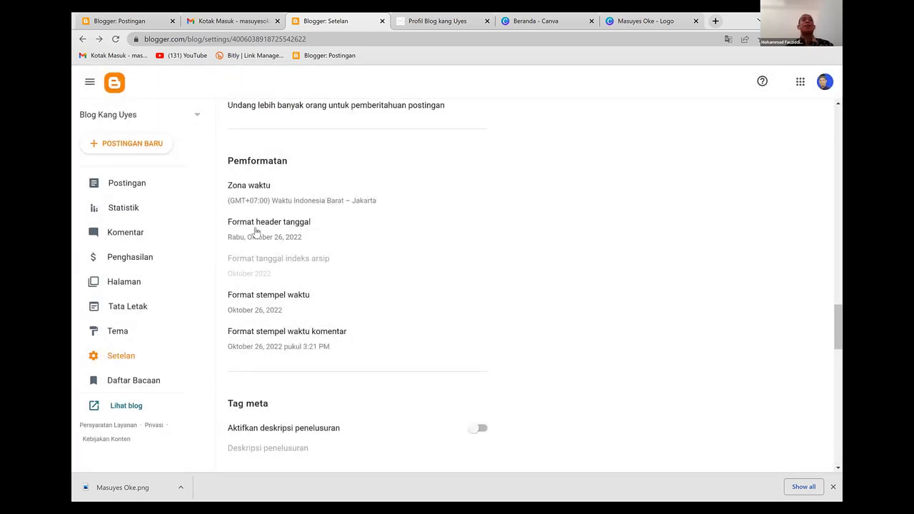
Set Format header tanggal to the "26 Oktober 2022" style and save it.
click(257, 223)
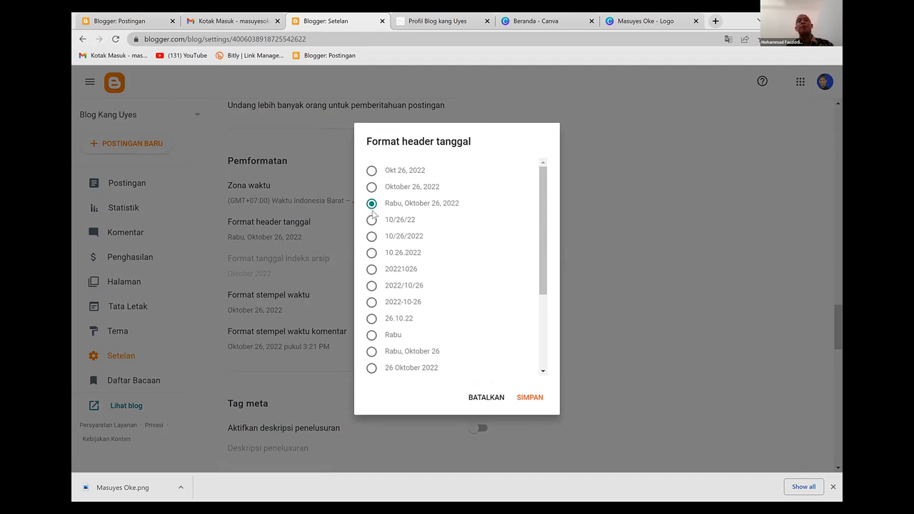
scroll(371, 371, down, 1)
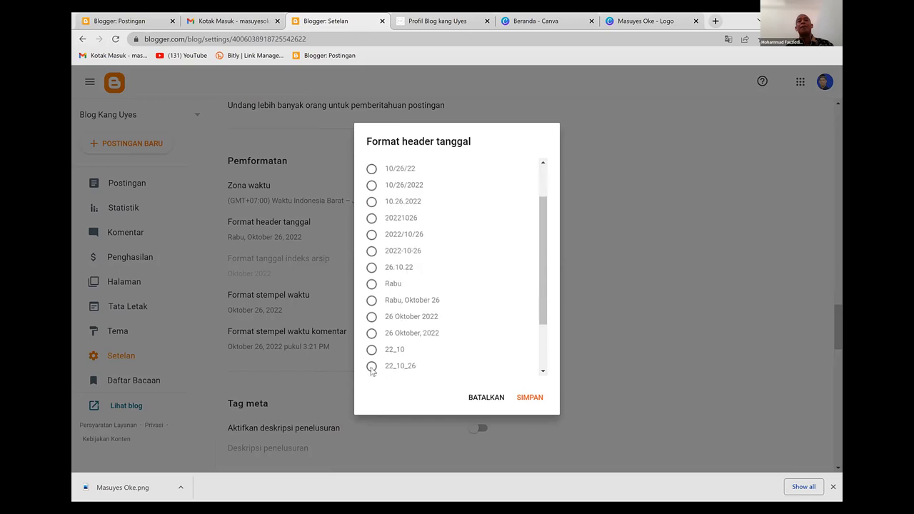
scroll(371, 367, down, 2)
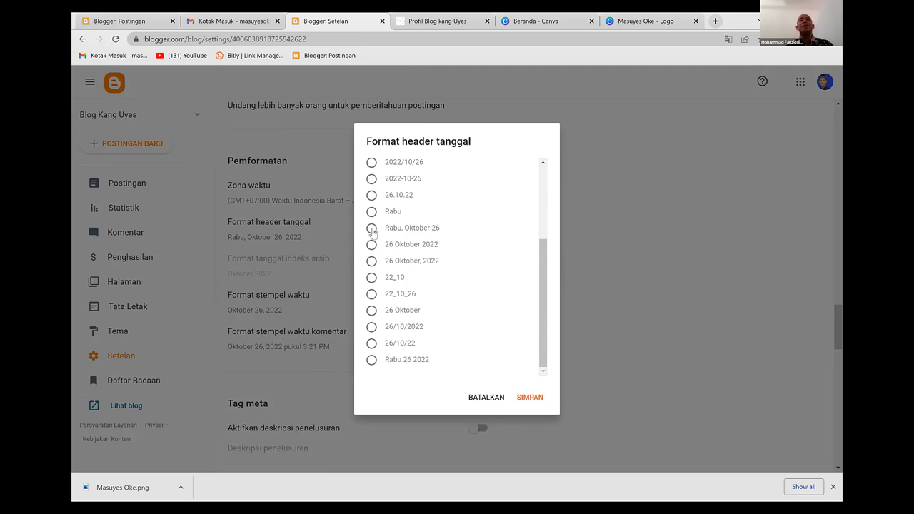
scroll(371, 232, up, 3)
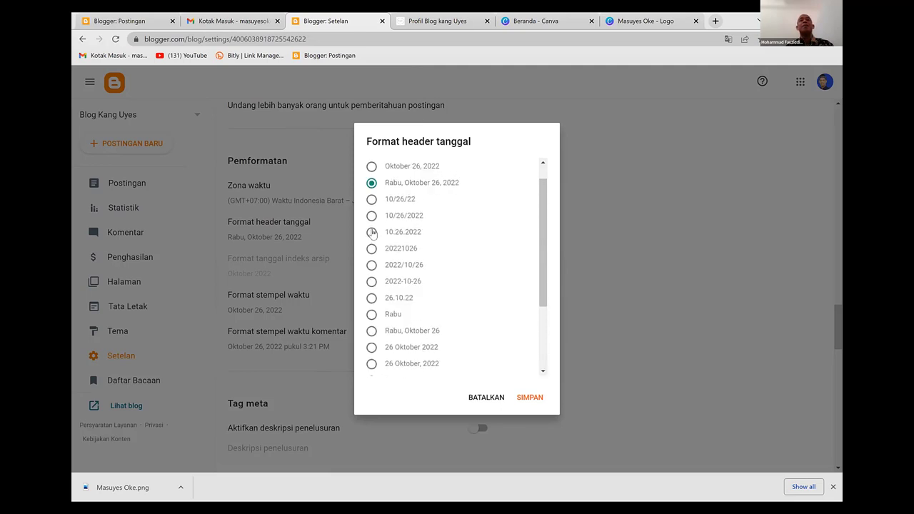
scroll(371, 233, up, 1)
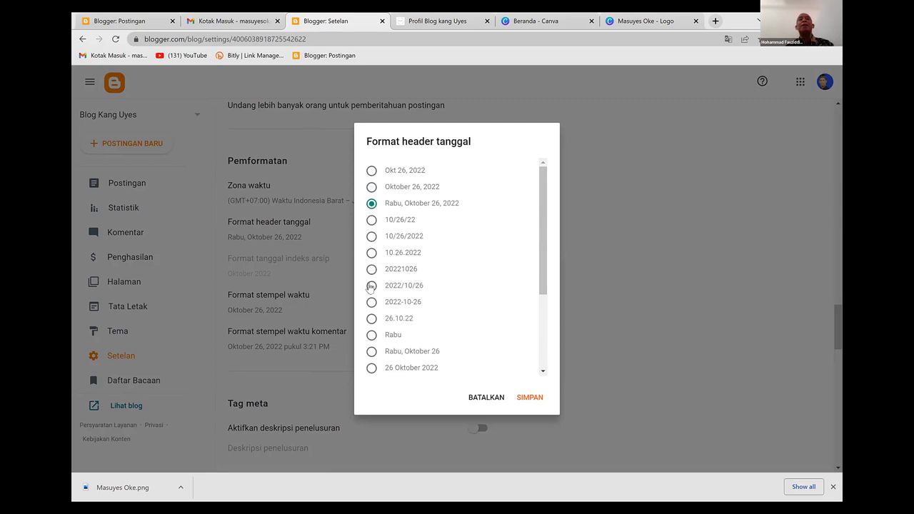
scroll(371, 294, down, 3)
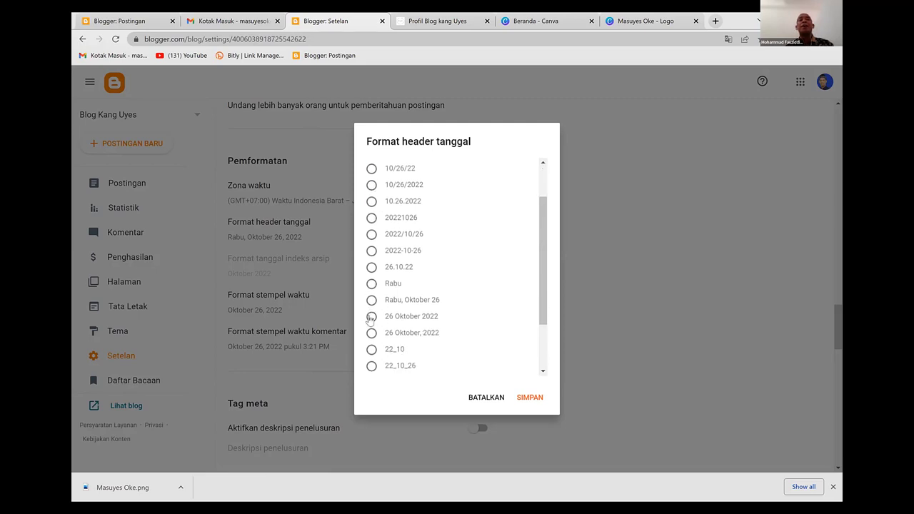
click(371, 317)
scroll(437, 299, up, 3)
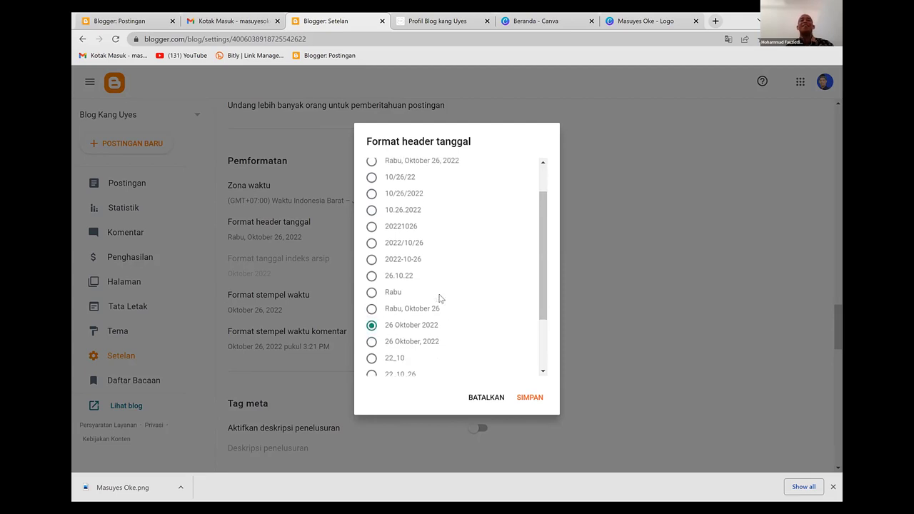
scroll(445, 297, down, 6)
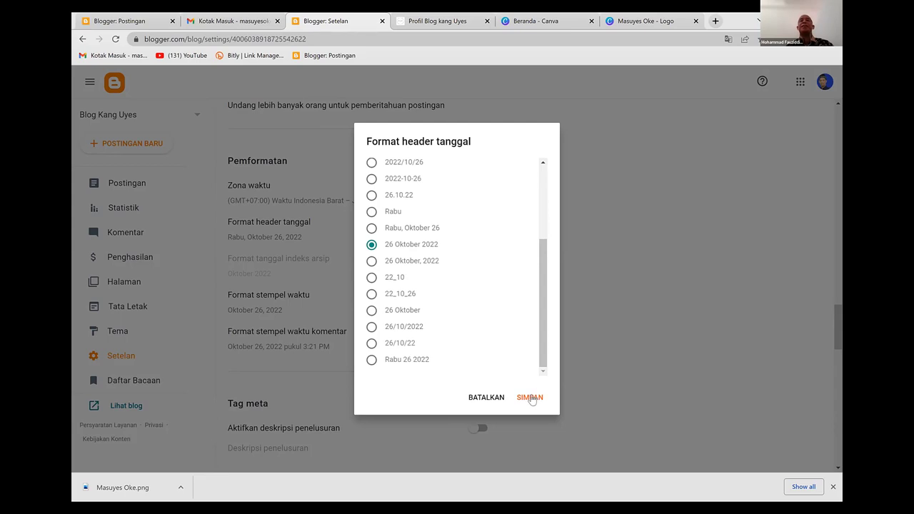
click(530, 399)
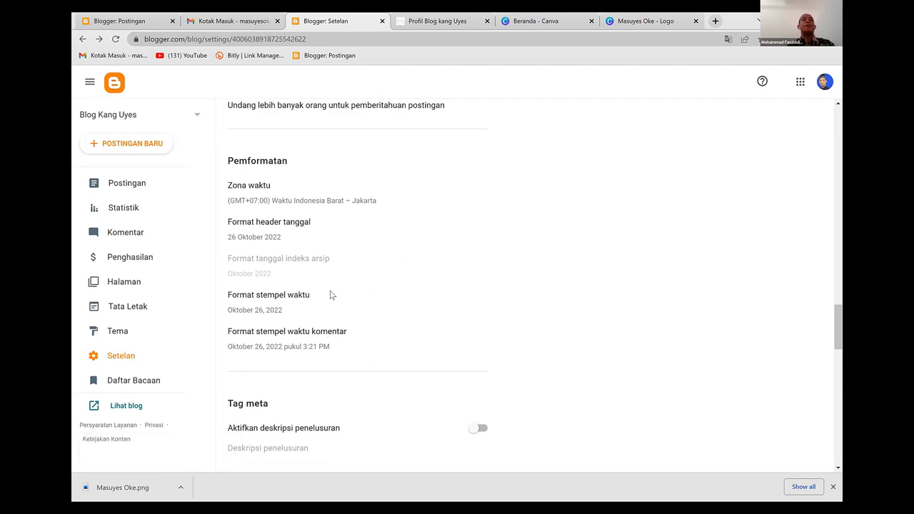
Set Format stempel waktu to "Rabu, Oktober 26, 2022" and save Format stempel waktu komentar as "Oktober 26, 2022 pukul 3:21 PM".
click(284, 297)
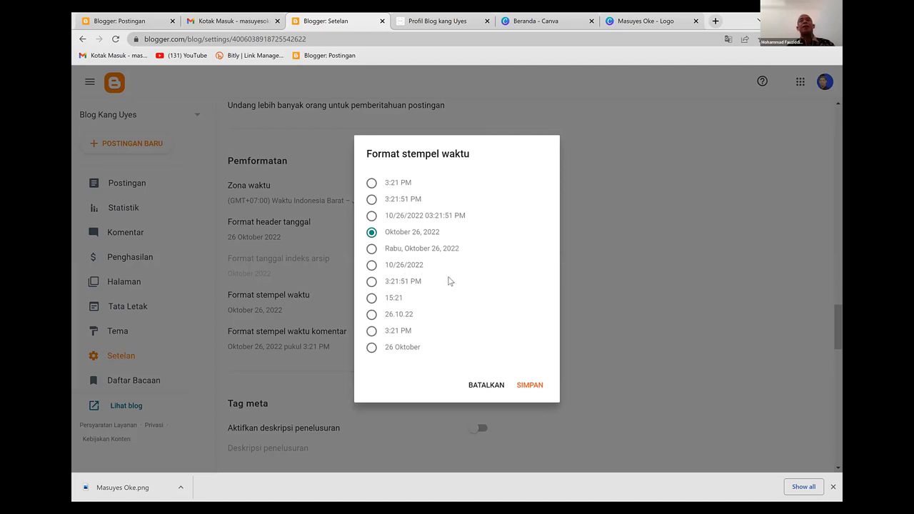
click(372, 249)
click(522, 386)
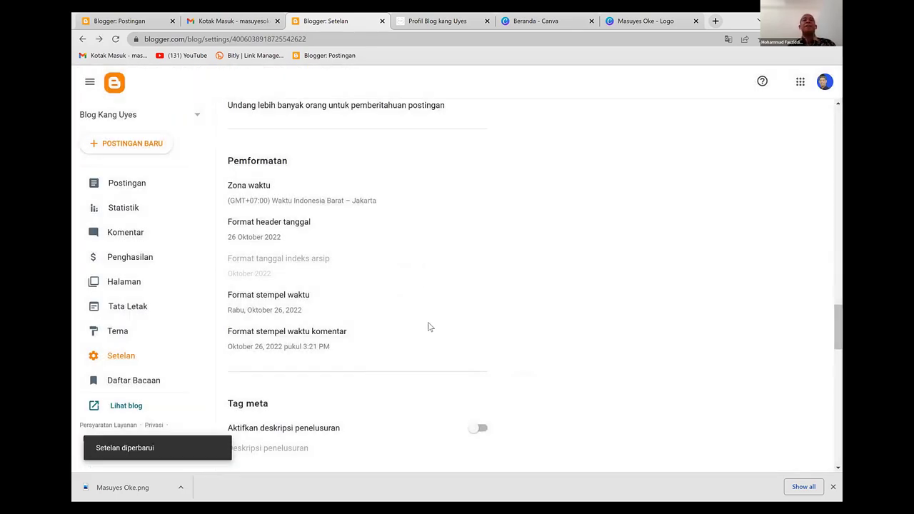
click(297, 335)
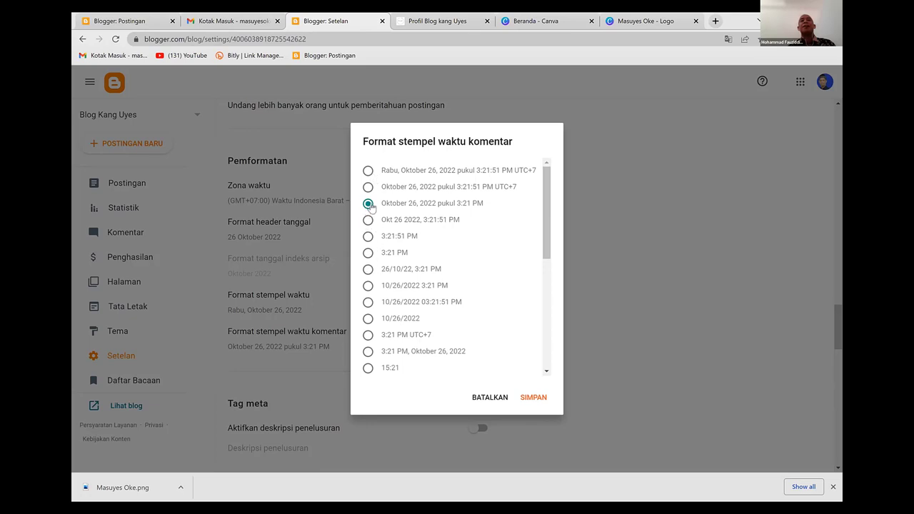
click(530, 398)
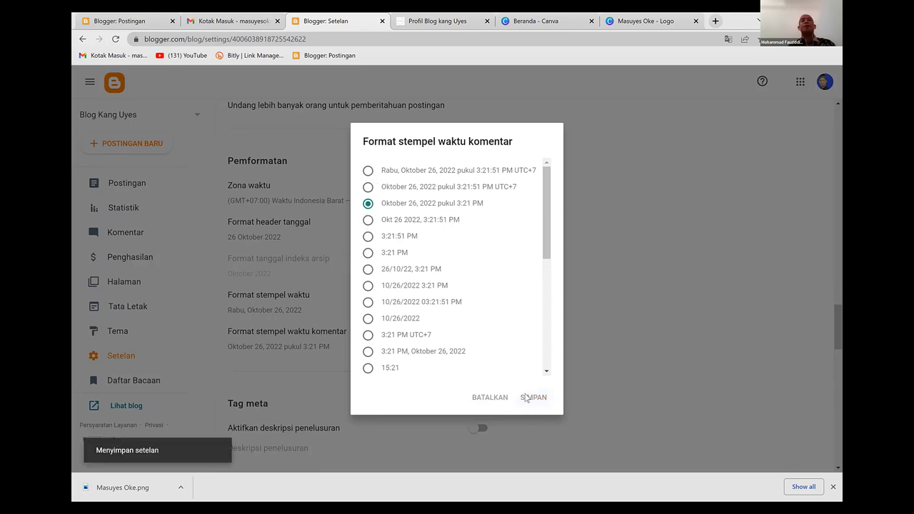
Enable deskripsi penelusuran and save it as "Blog Kang Uyes merupakan Blog yang menyajikan iinformasi terkait pendidikan dan pengalaman pribadi yang menarik".
scroll(324, 273, down, 3)
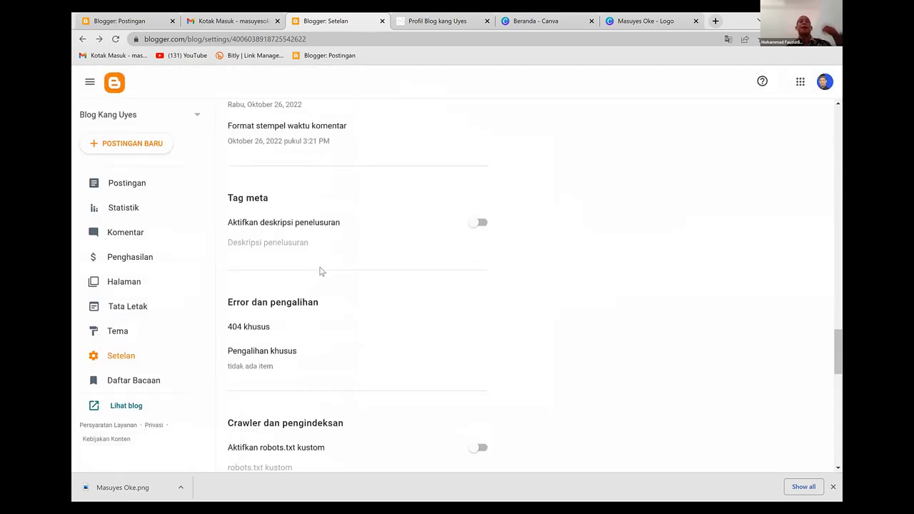
click(478, 224)
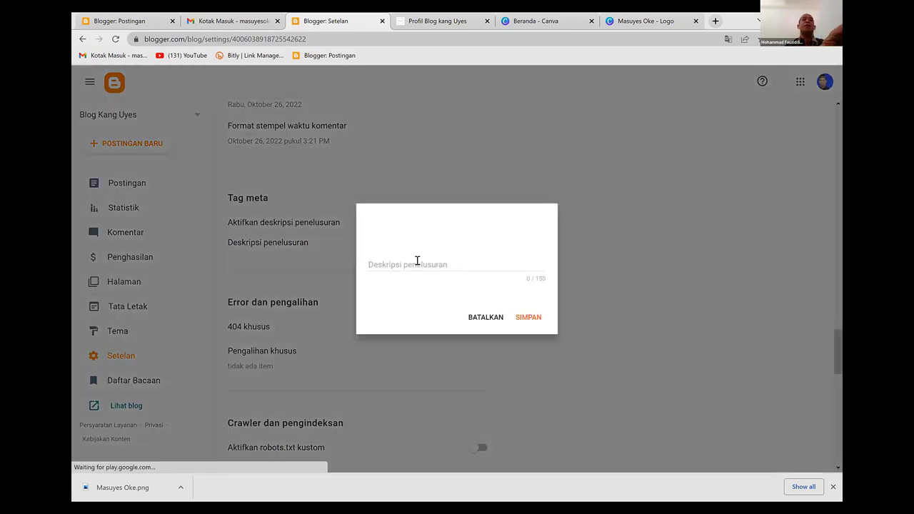
click(272, 246)
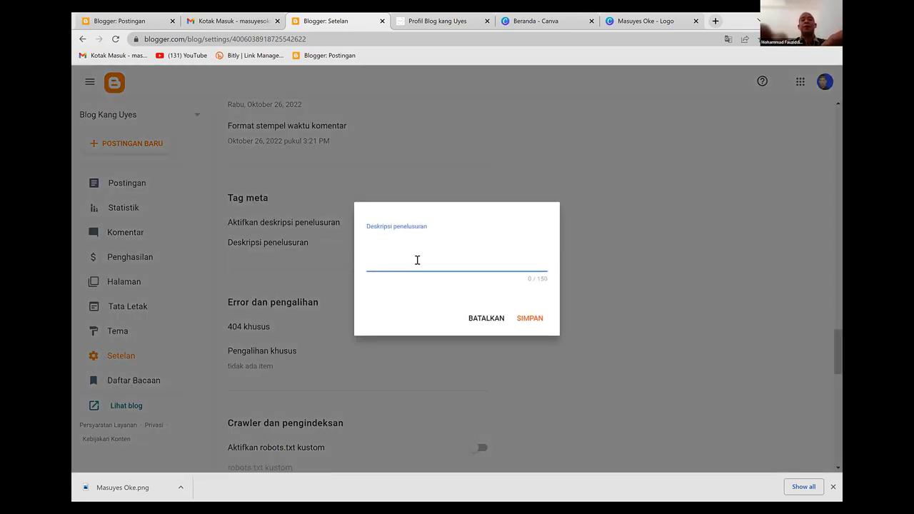
text(Blog)
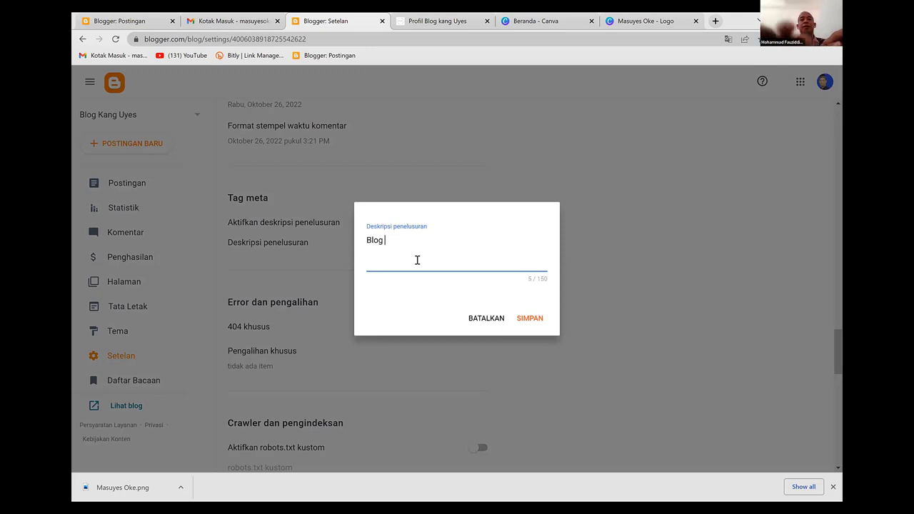
text( Kang Uyes d)
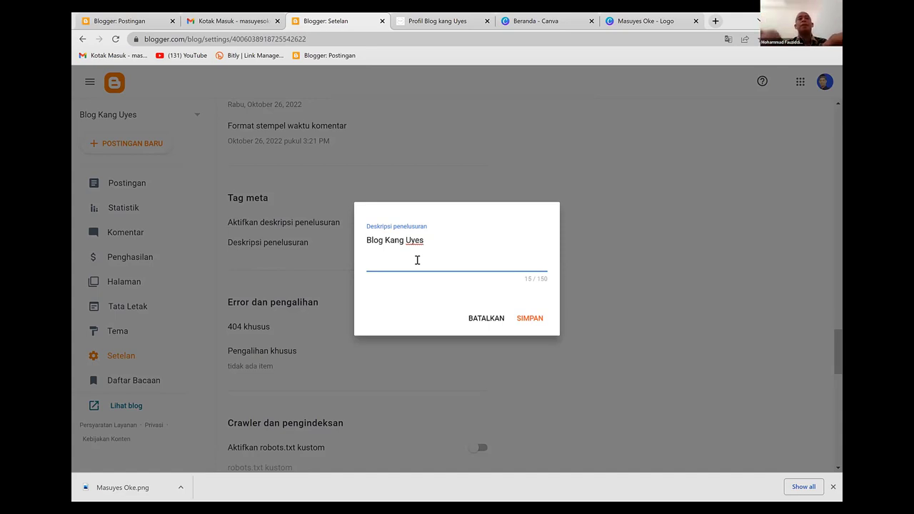
text(merupakan Bloh)
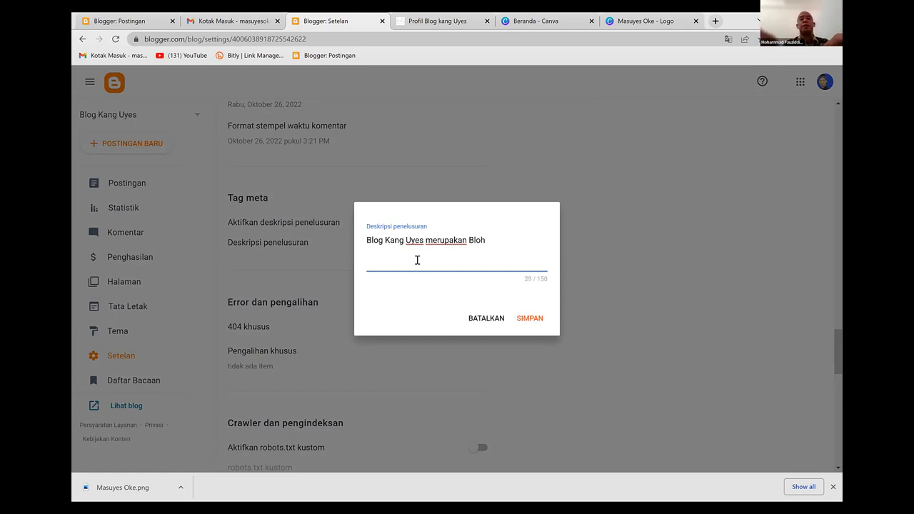
key(BackSpace)
text(g yang )
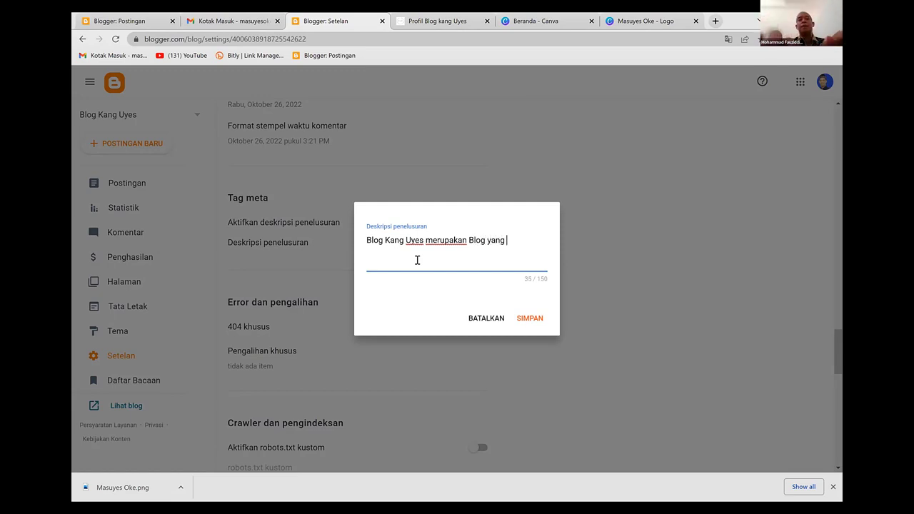
text(menya)
text(io)
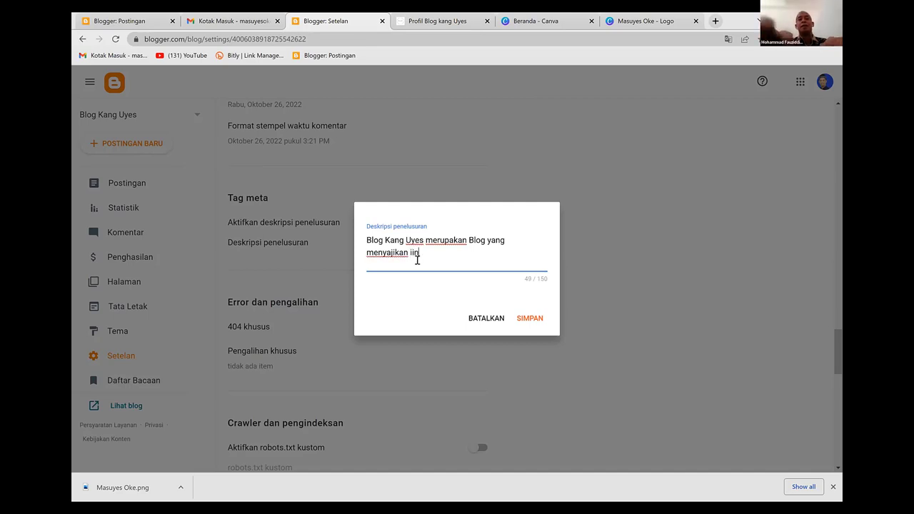
text(formasi terkait)
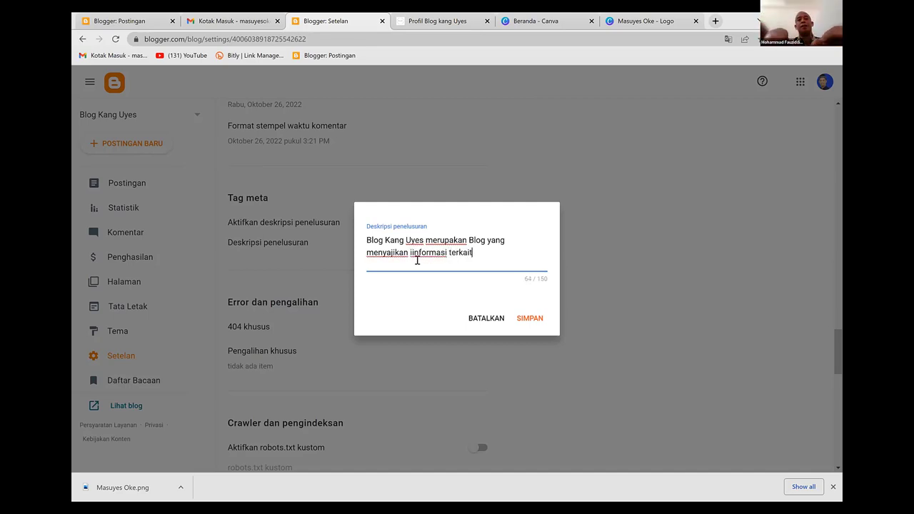
text( pendidikan dan p)
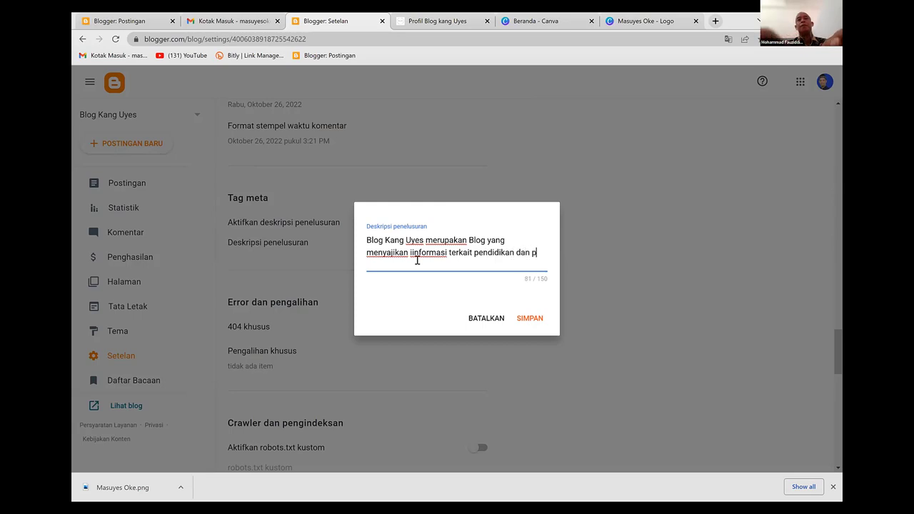
text(engakaman)
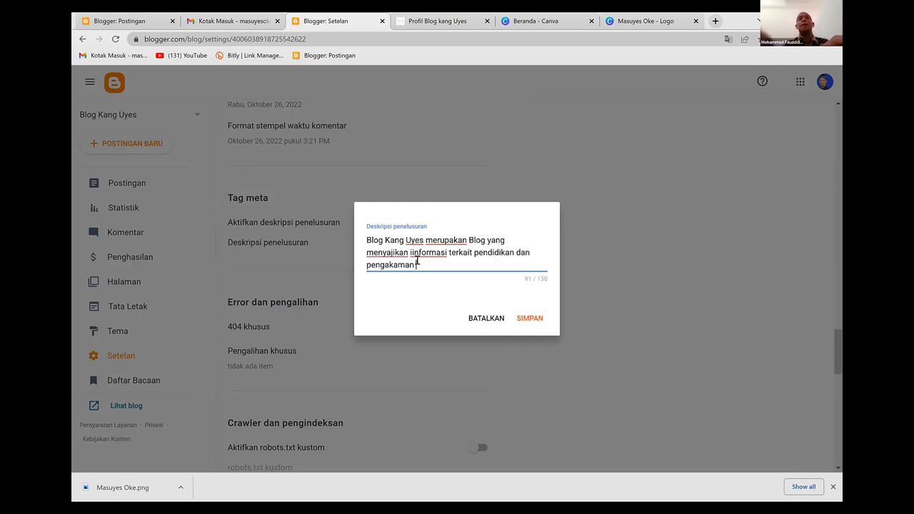
key(BackSpace)
key(BackSpace)
key(BackSpace)
key(BackSpace)
key(BackSpace)
key(BackSpace)
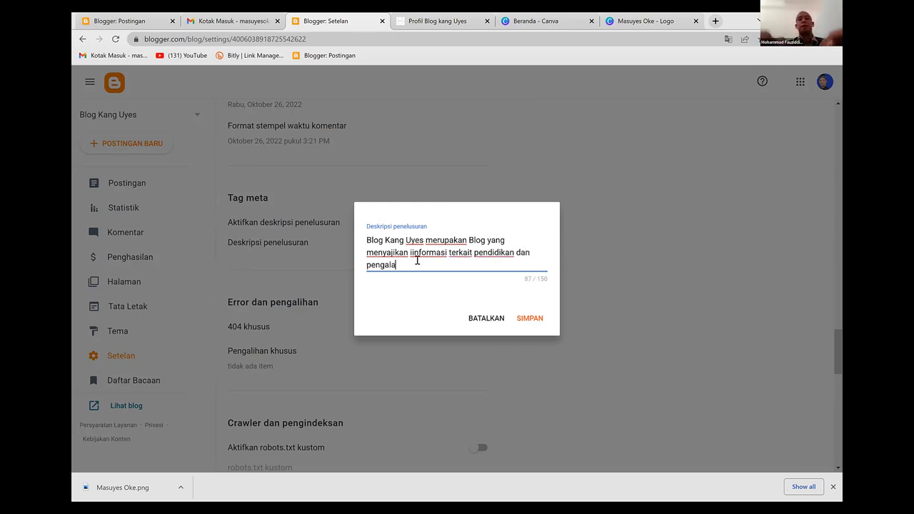
text(laman pribadi)
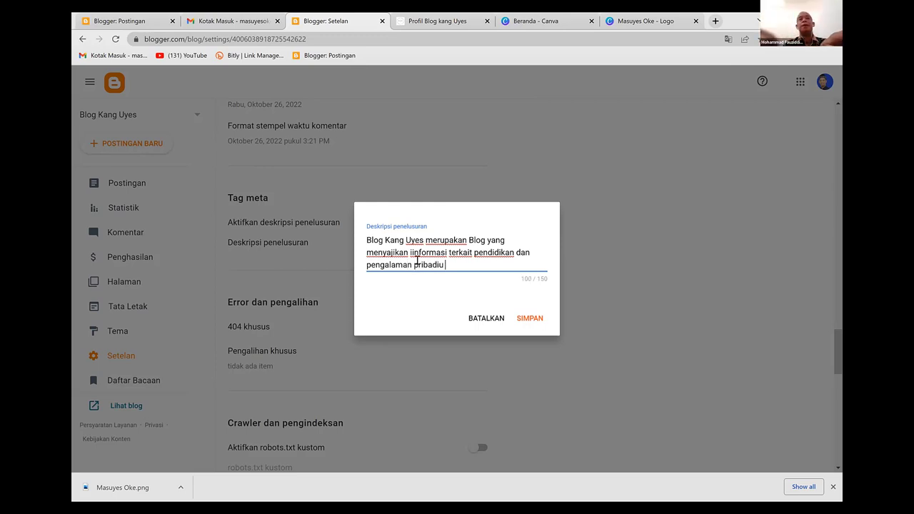
text( yang )
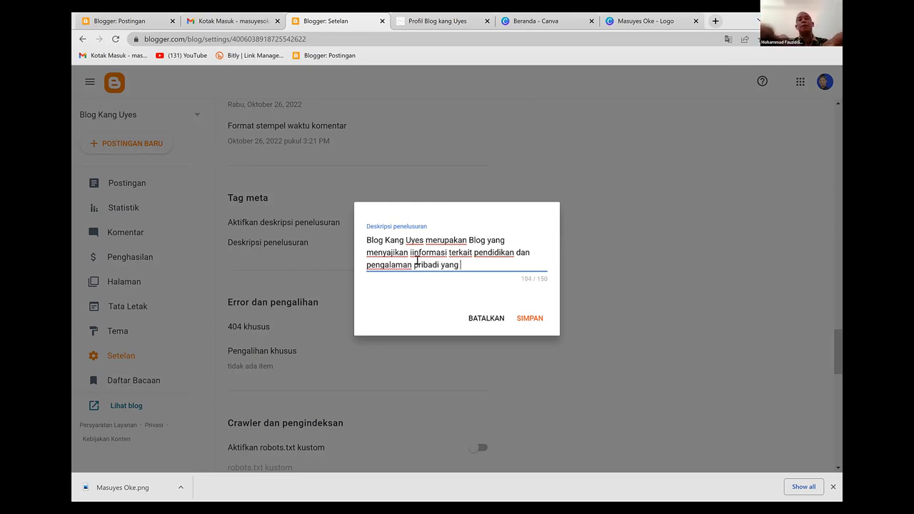
text(menarik)
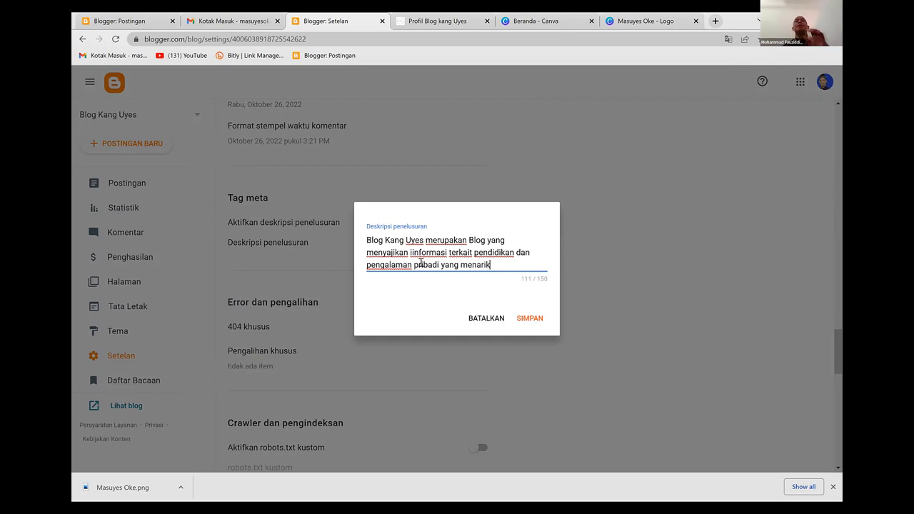
click(529, 321)
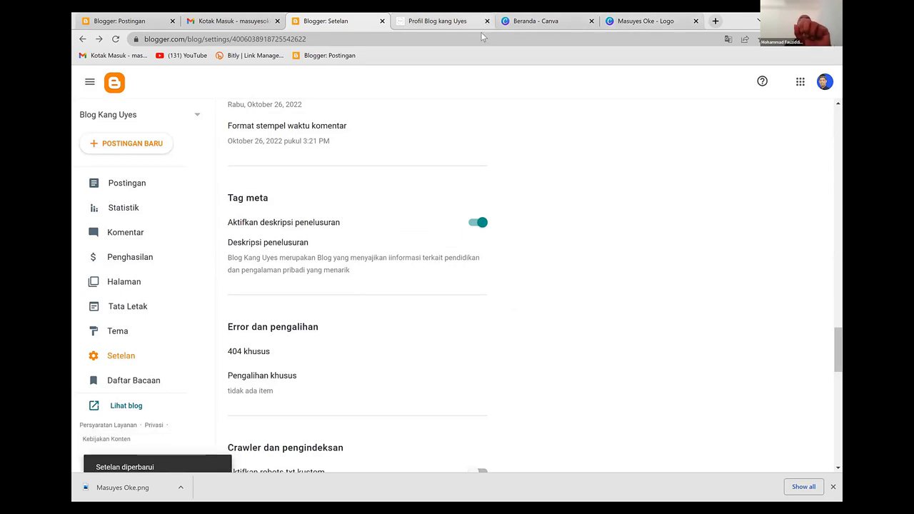
Search Google for "blog mas uyes", examine how the blog's description appears in the results, and return to the Blogger settings.
key(ctrl+5)
click(471, 41)
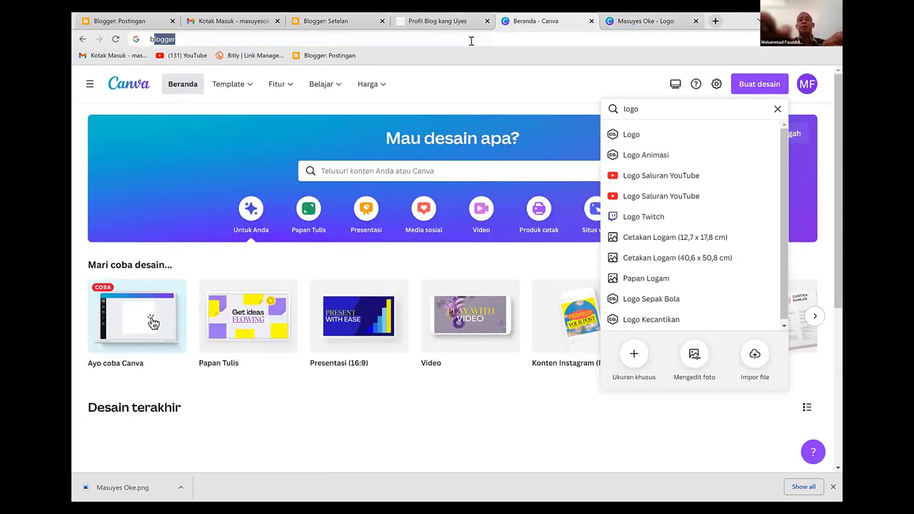
text(blog)
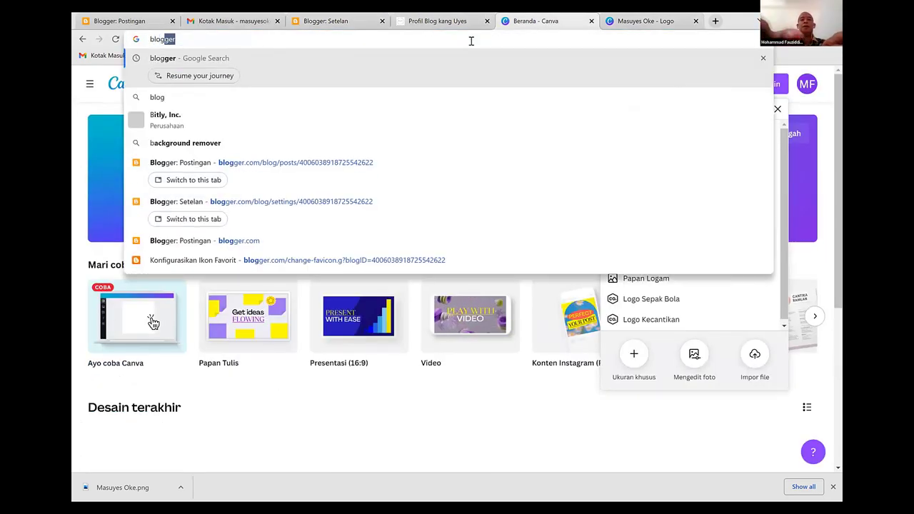
text( mas uyes)
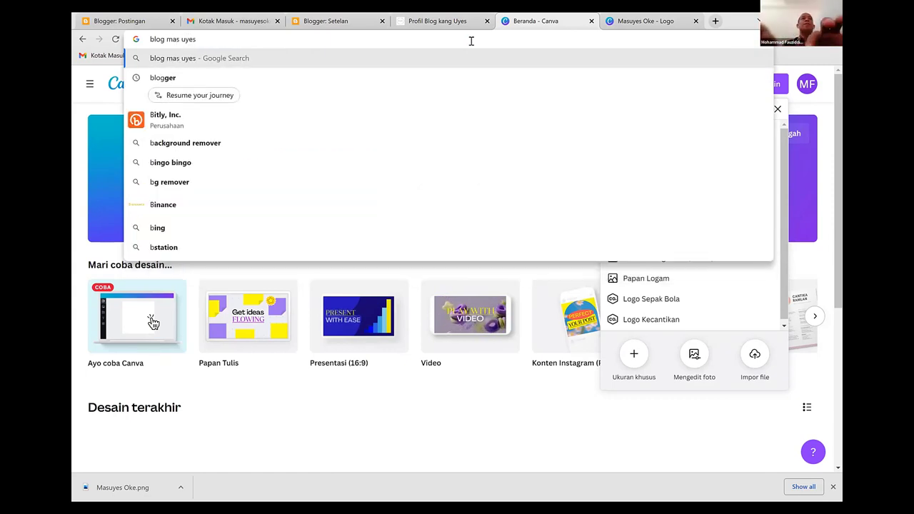
key(Return)
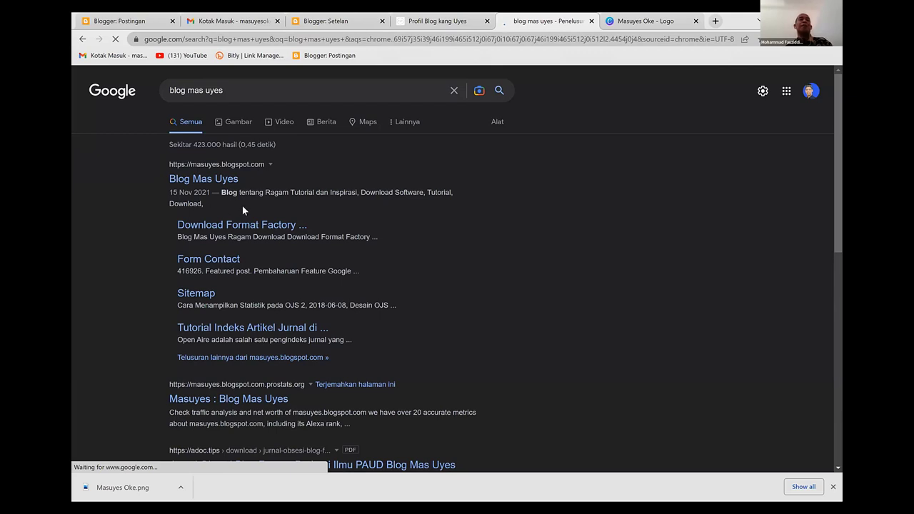
scroll(140, 243, down, 2)
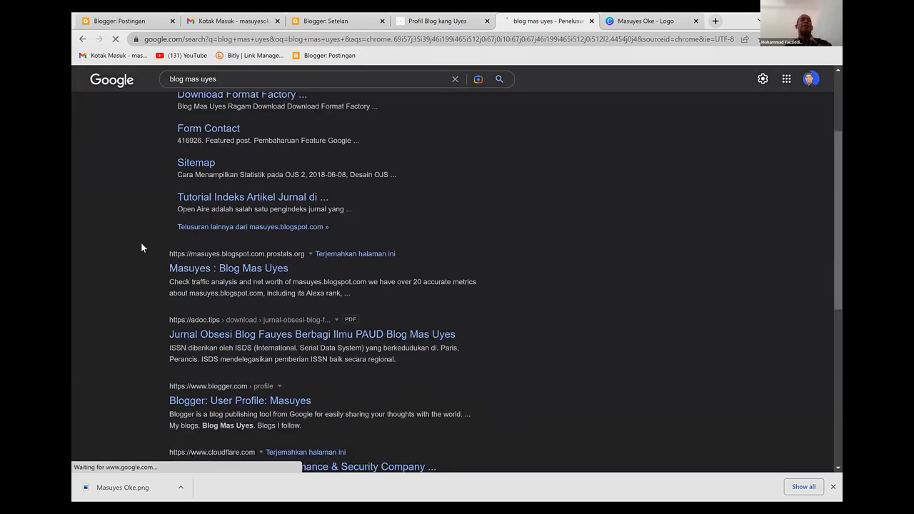
scroll(165, 244, down, 1)
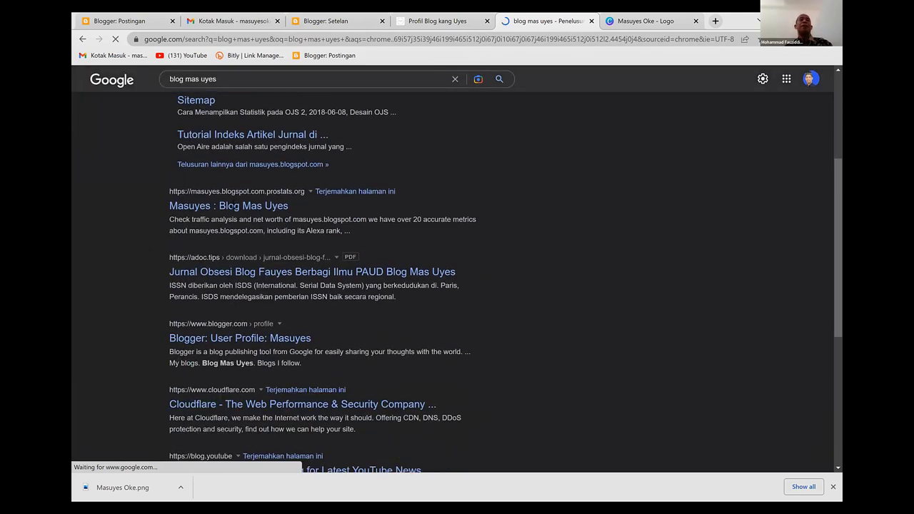
click(259, 202)
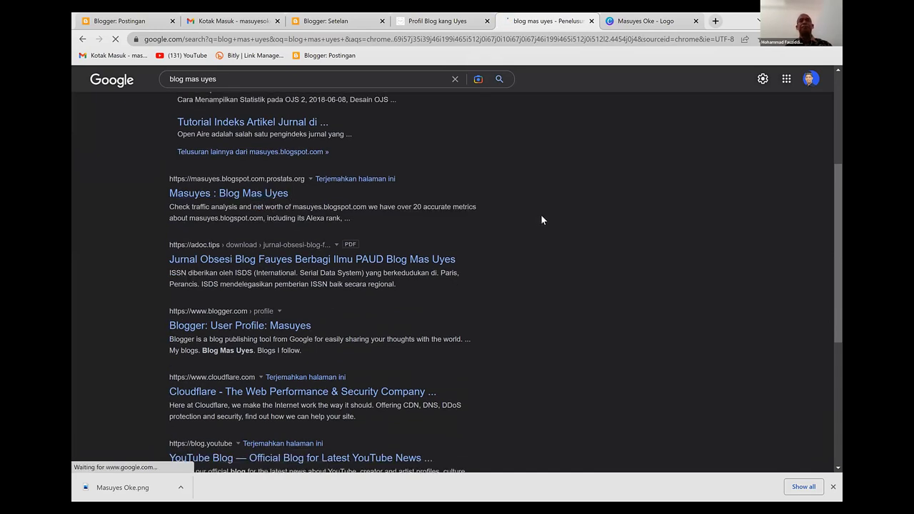
click(437, 21)
click(342, 21)
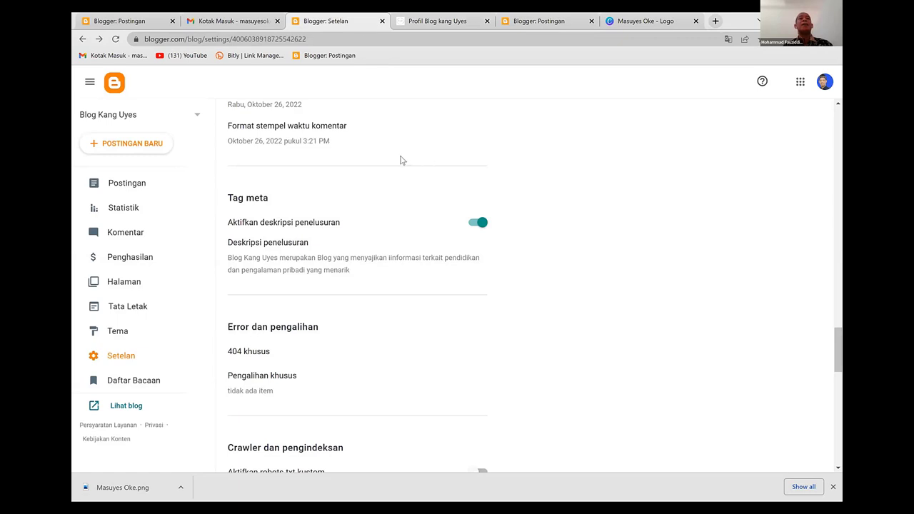
Compare the saved Deskripsi penelusuran with the description shown in the "blog mas uyes" search results.
scroll(370, 269, down, 1)
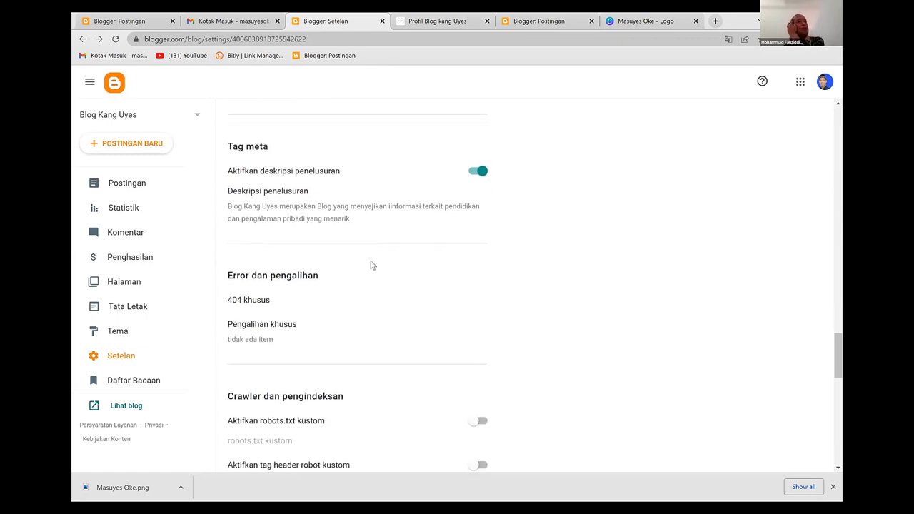
scroll(370, 265, up, 1)
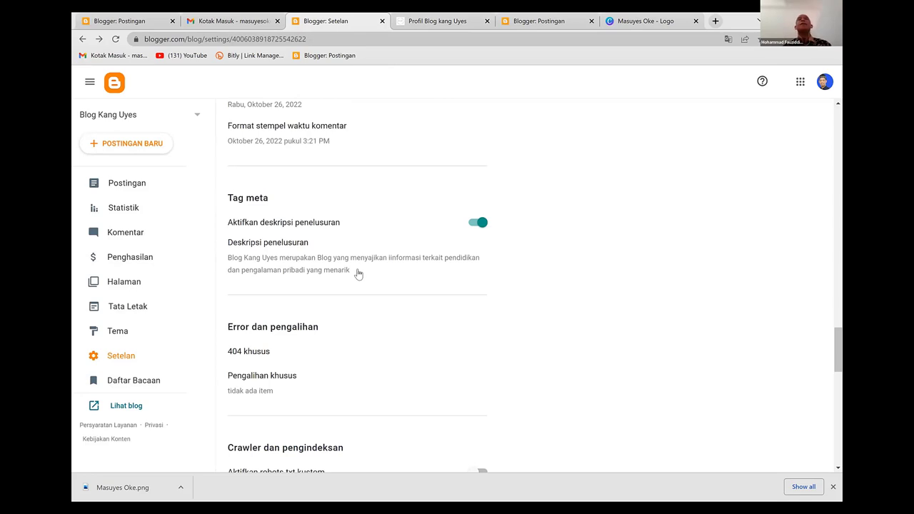
click(532, 21)
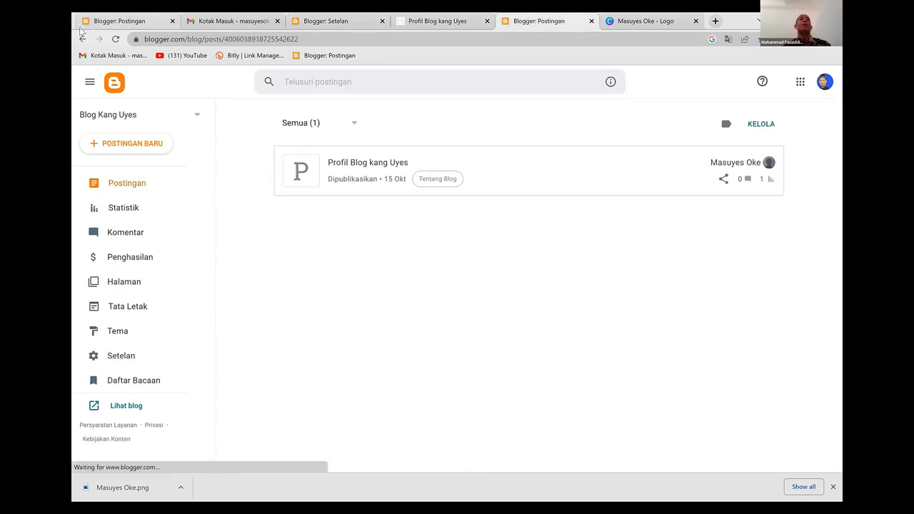
click(82, 38)
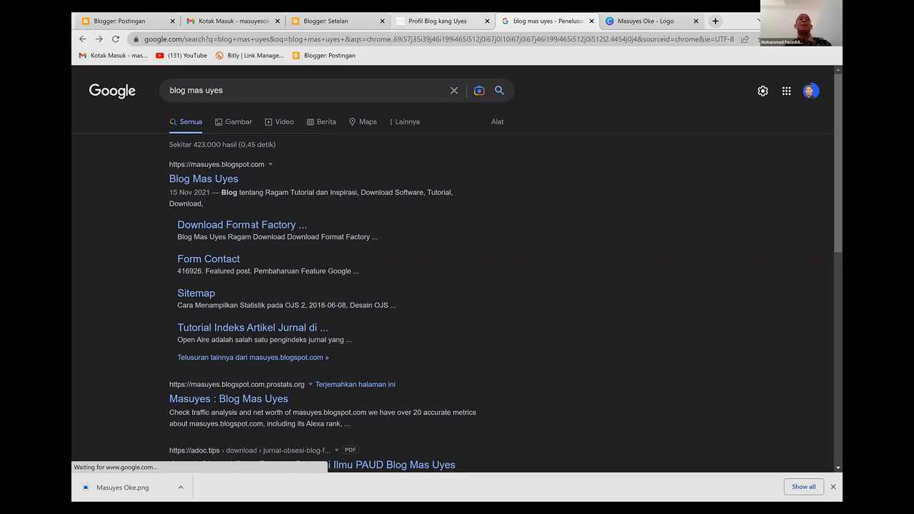
click(328, 21)
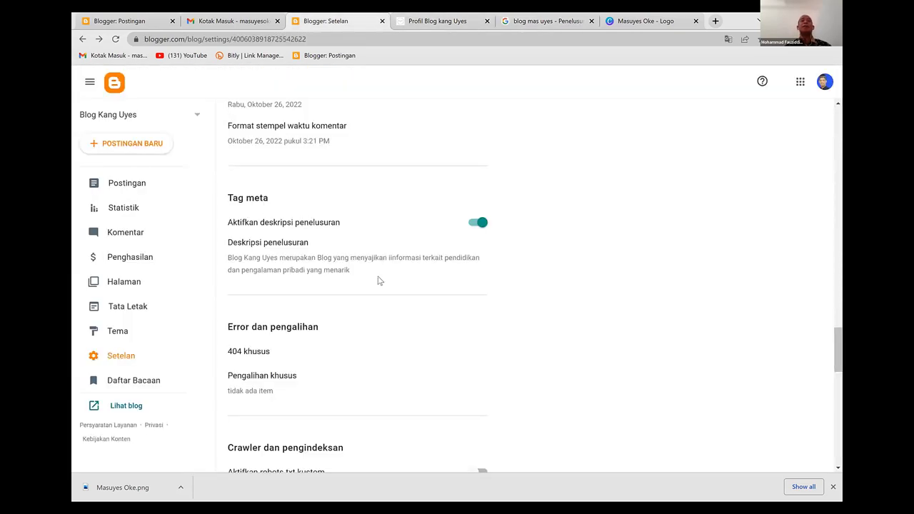
Review the Error dan pengalihan and Crawler dan pengindeksan settings, switching Aktifkan robots.txt kustom on and back off.
scroll(375, 278, down, 3)
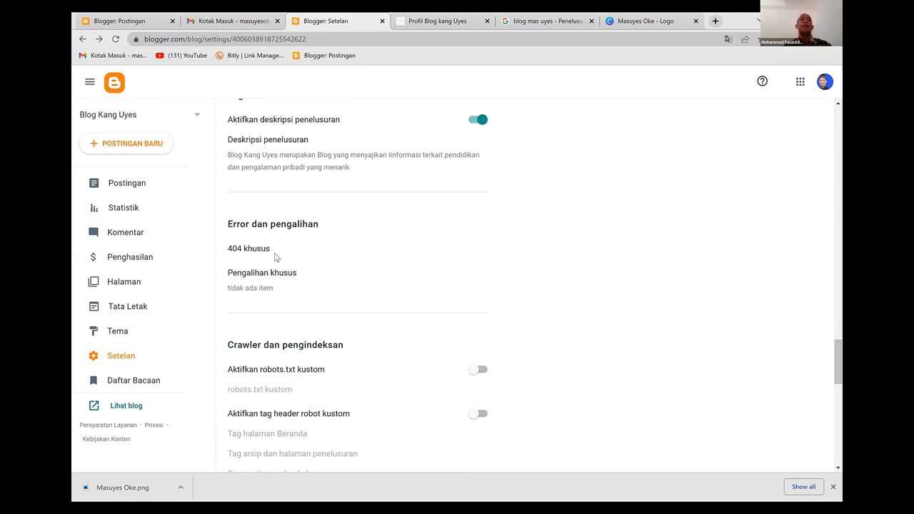
scroll(289, 246, down, 1)
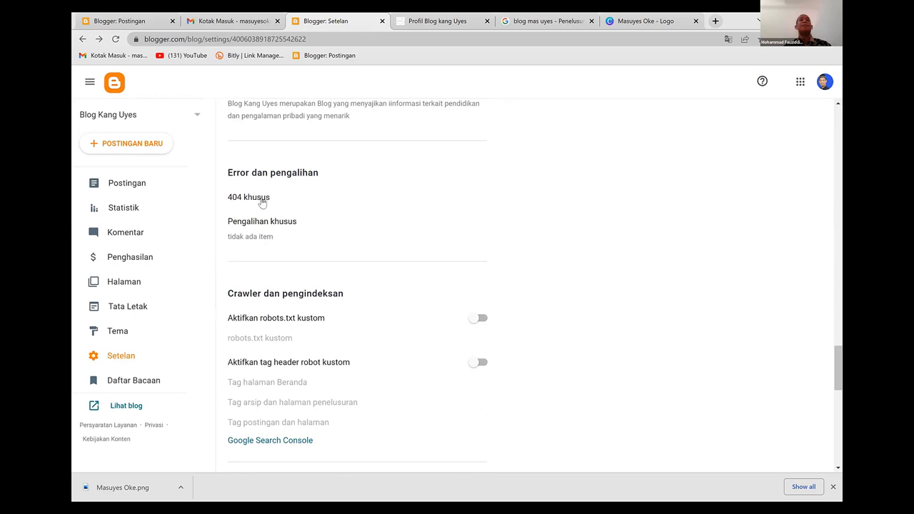
scroll(331, 228, down, 2)
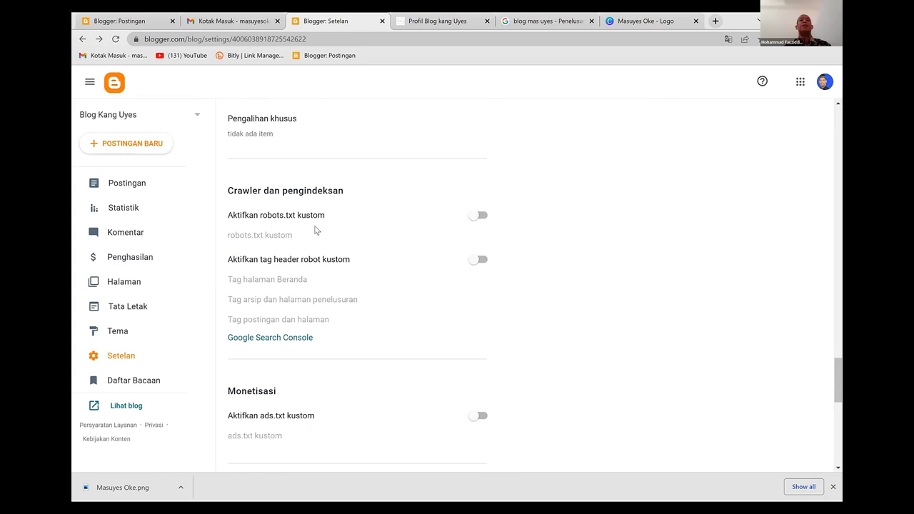
click(478, 218)
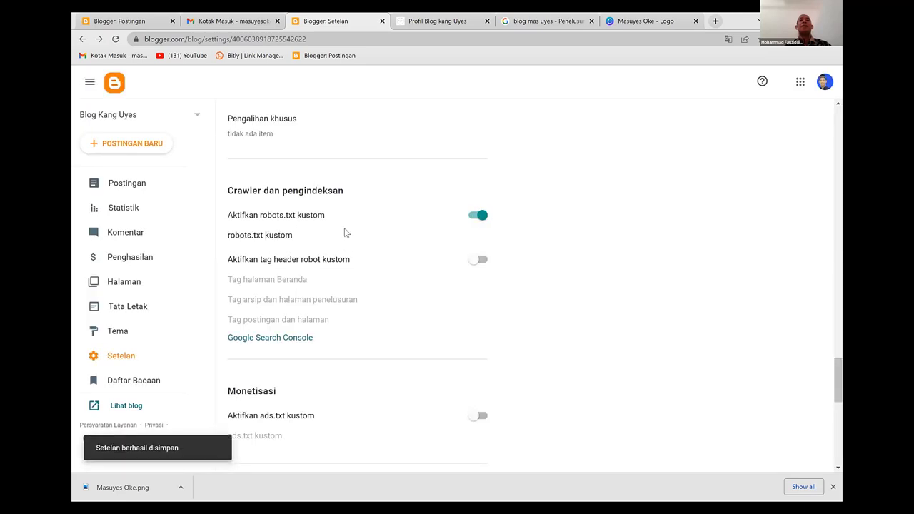
click(476, 217)
scroll(452, 277, down, 1)
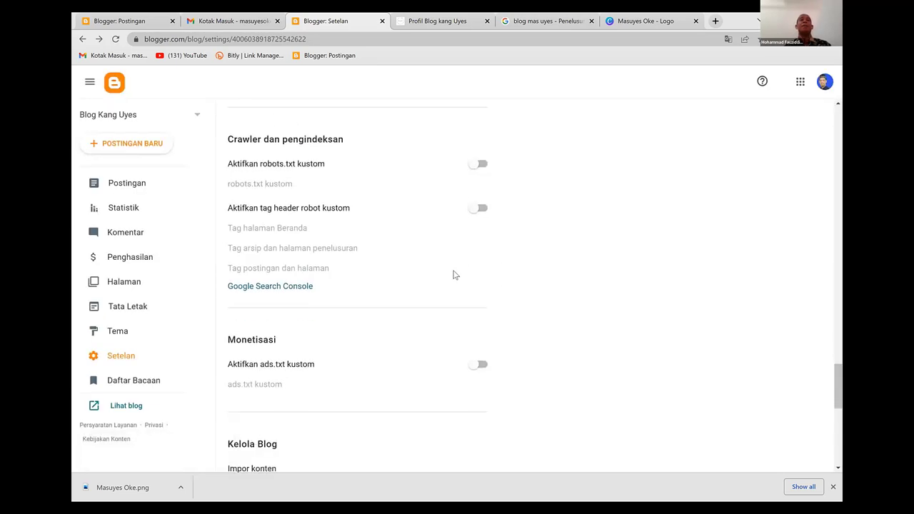
scroll(452, 275, down, 1)
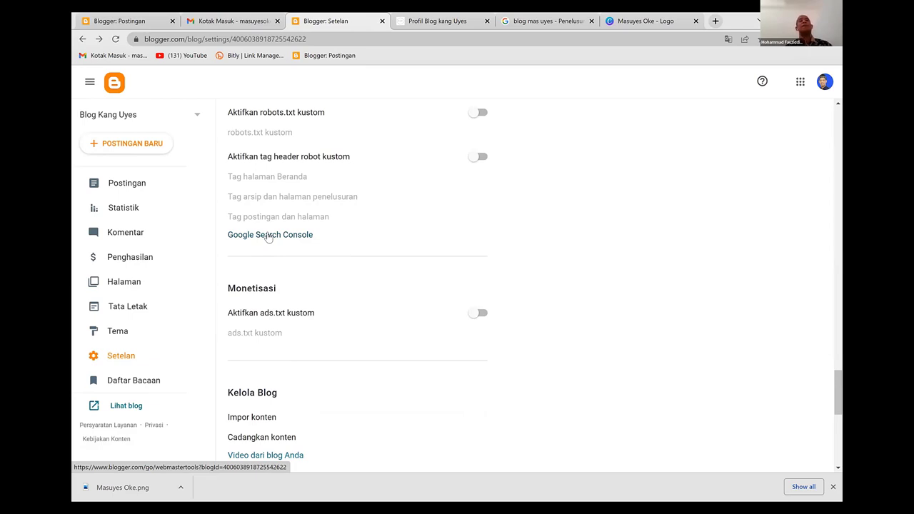
Open Google Search Console from the crawler settings, then open the Blog Kang Uyes site and copy its web address.
click(268, 236)
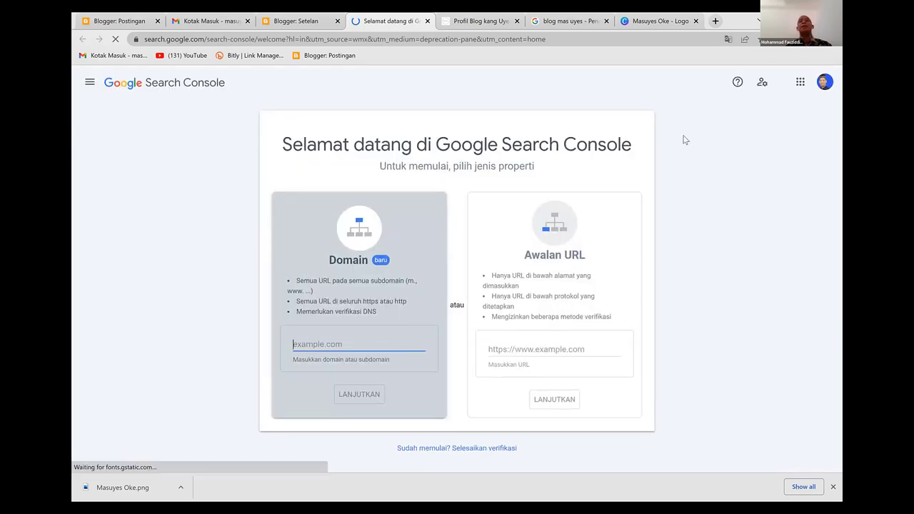
click(282, 26)
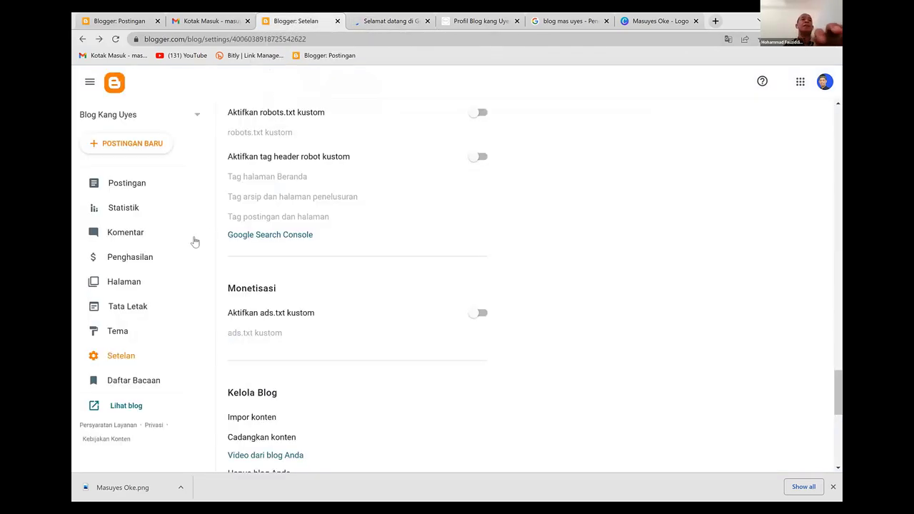
right_click(111, 404)
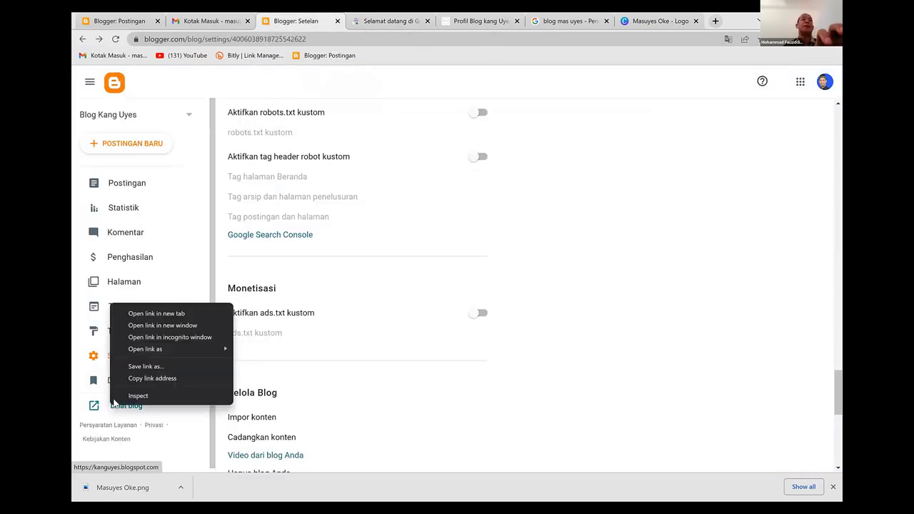
click(142, 314)
click(436, 17)
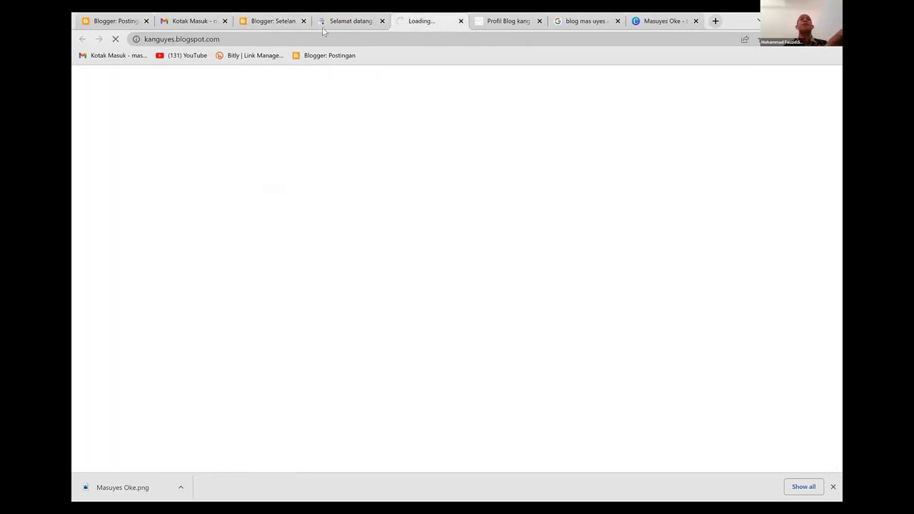
click(287, 37)
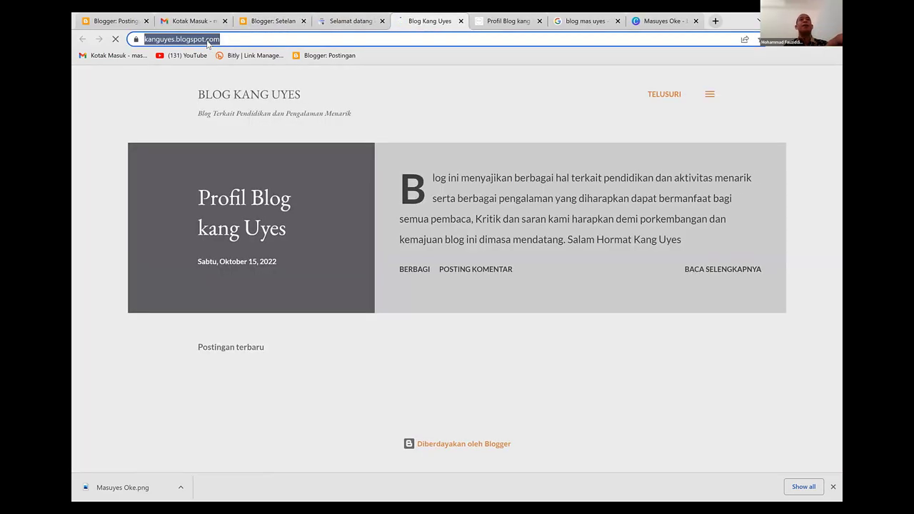
right_click(207, 41)
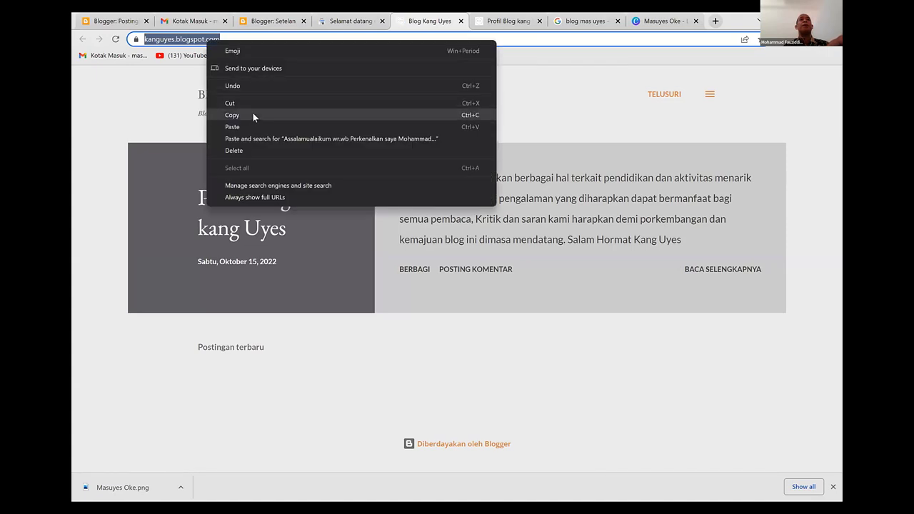
click(253, 115)
key(ctrl+shift+Tab)
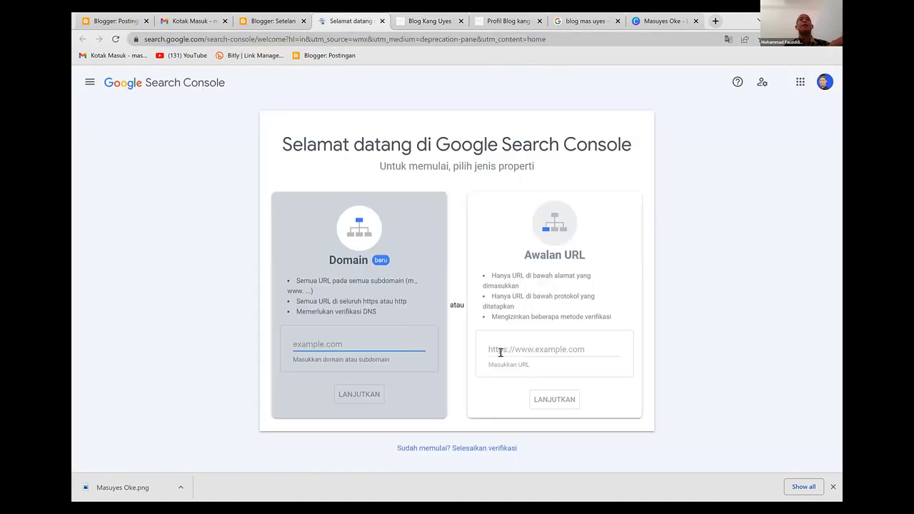
click(503, 349)
key(ctrl+v)
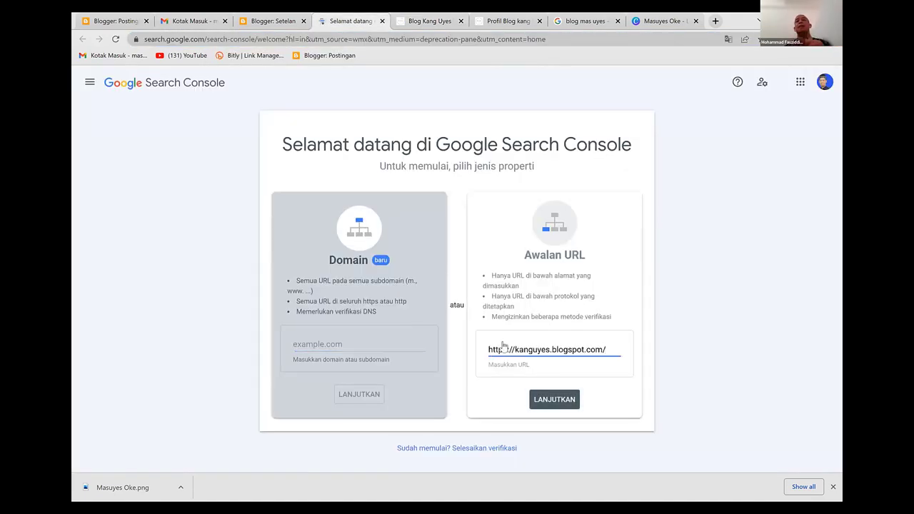
click(554, 401)
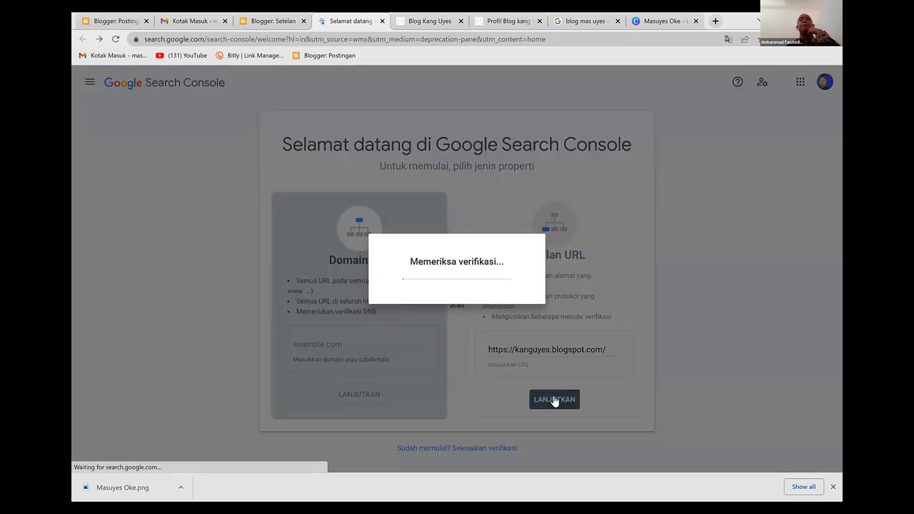
click(579, 326)
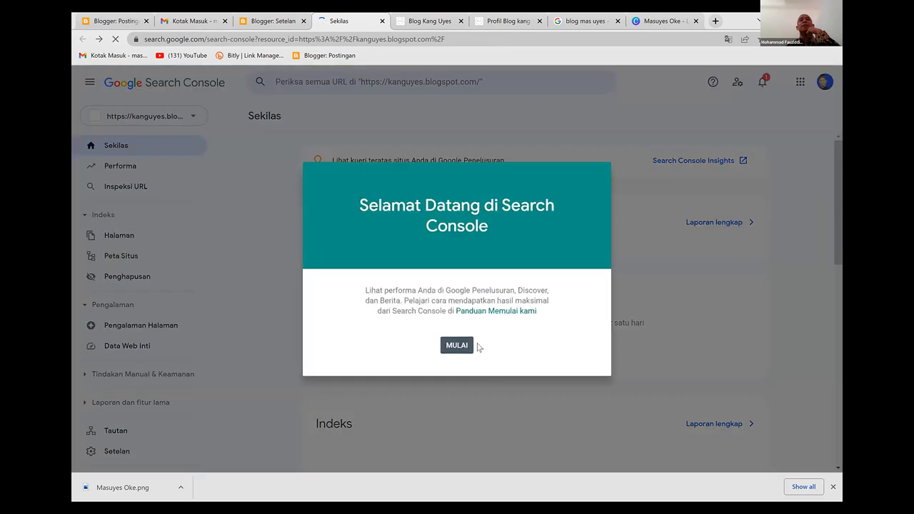
click(462, 346)
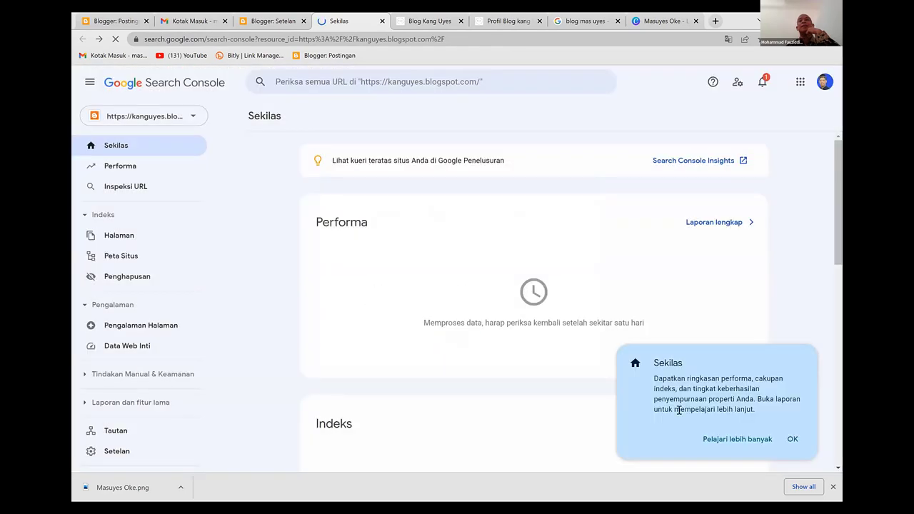
click(792, 439)
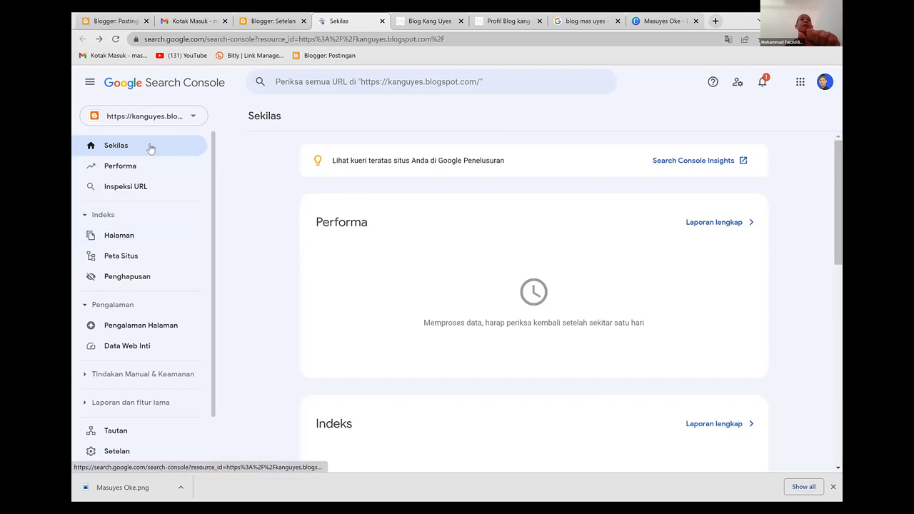
Try to submit "sitemap" as a new Peta Situs for the blog and reload the page to check it.
click(133, 258)
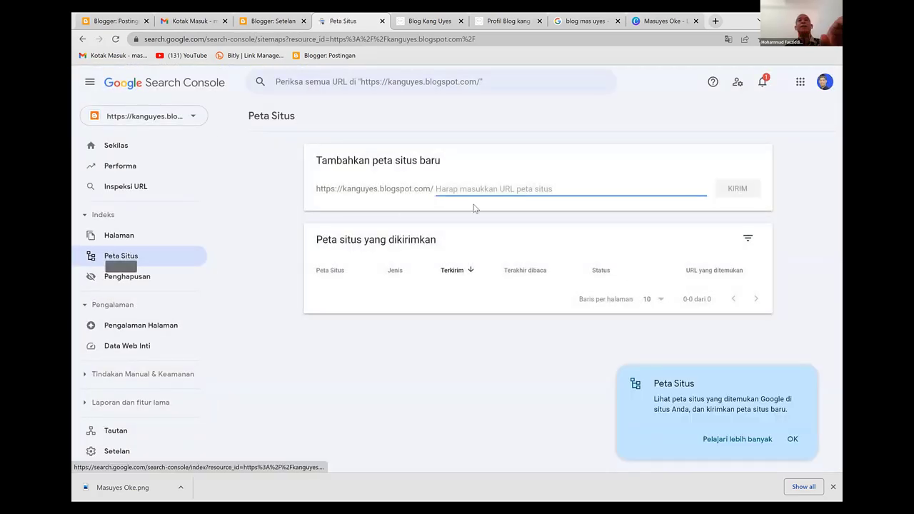
text(s)
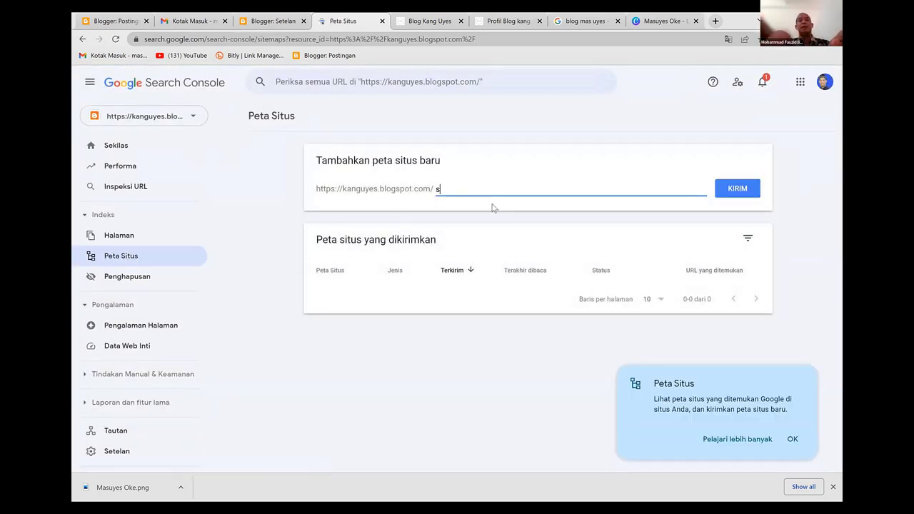
text(itemap)
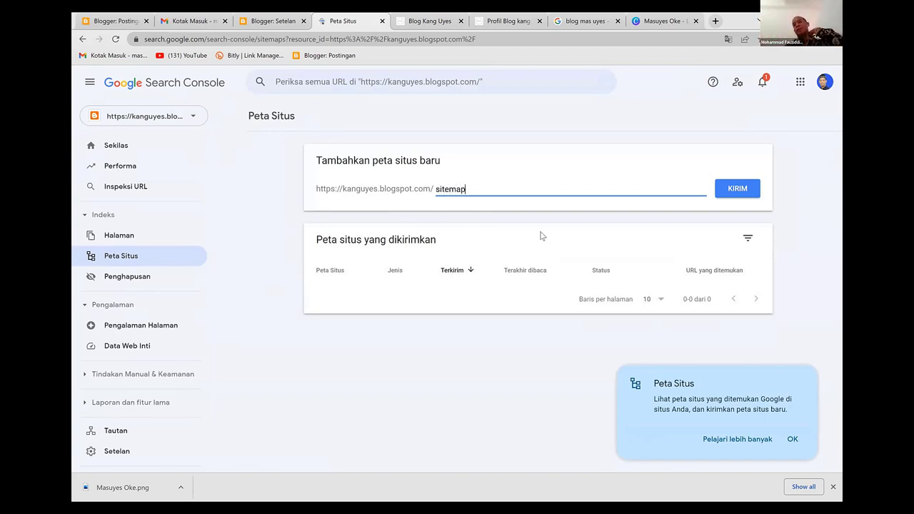
click(744, 190)
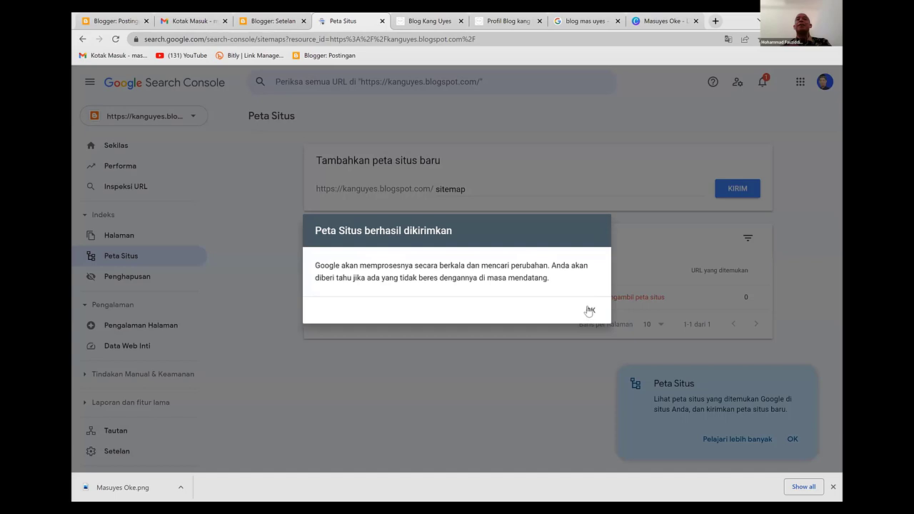
click(588, 310)
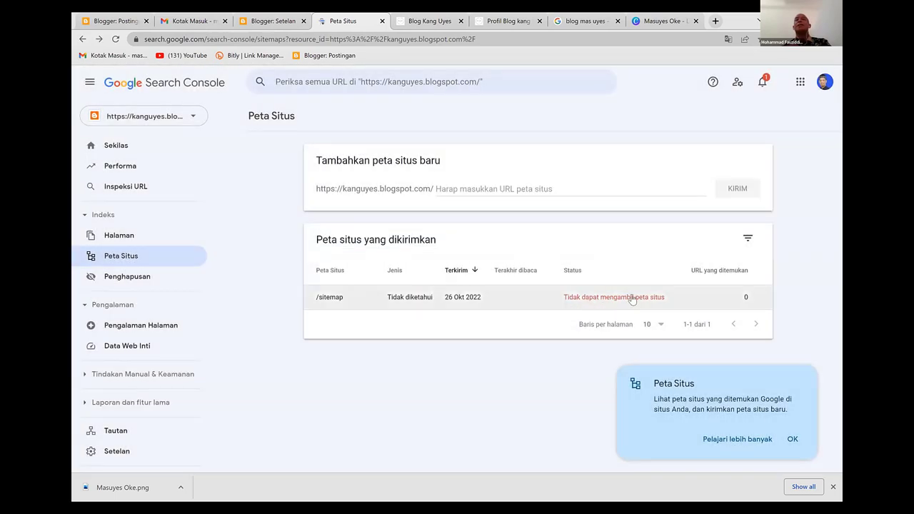
click(115, 39)
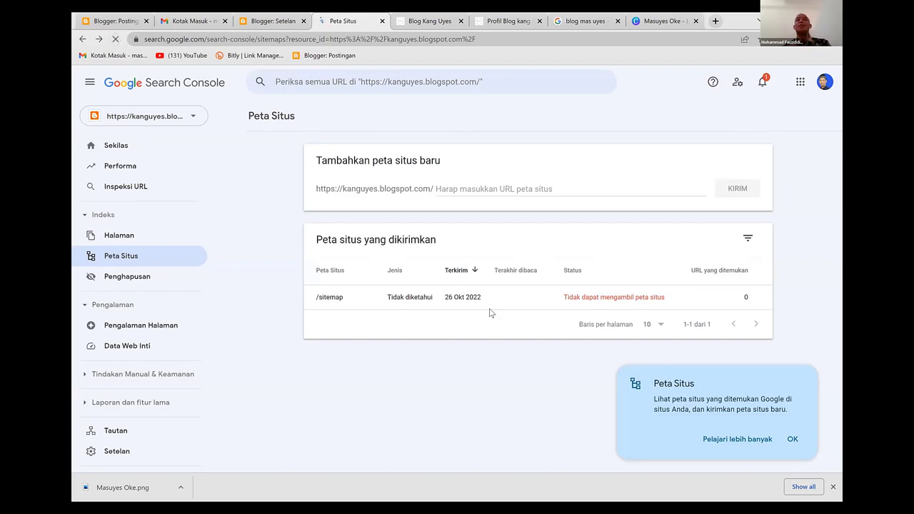
Submit "sitemap.xml" as a new Peta Situs for the blog.
click(499, 188)
text(sitema)
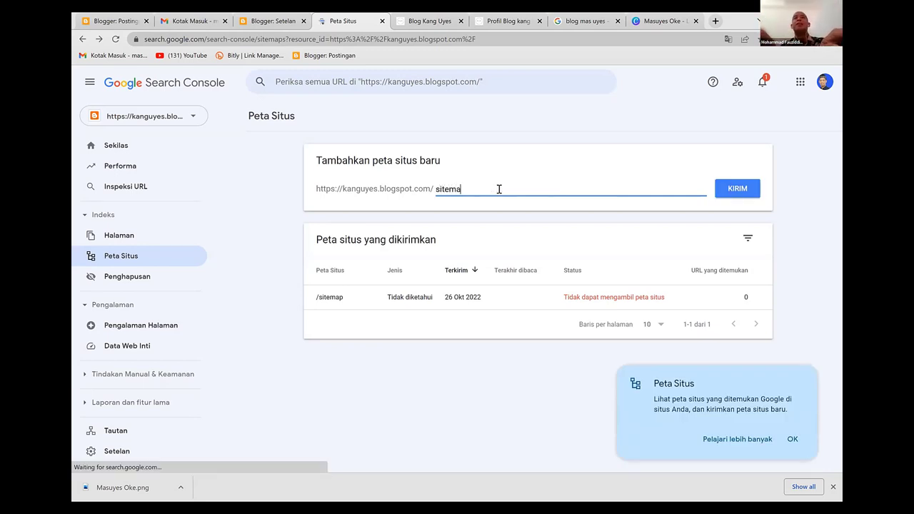
text(p)
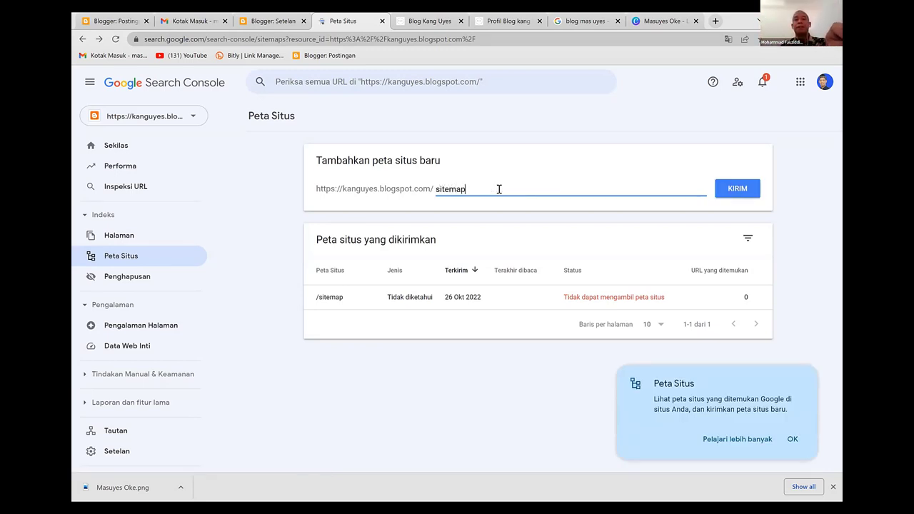
text(.xml)
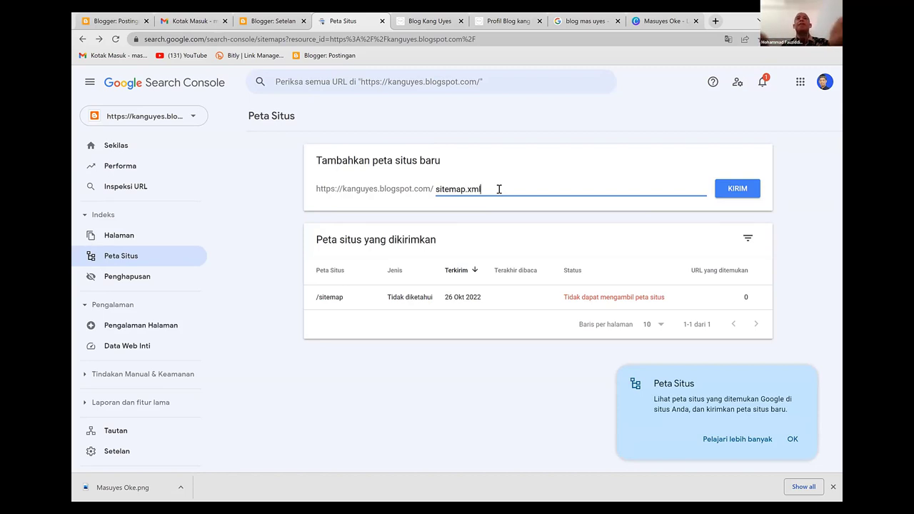
click(728, 189)
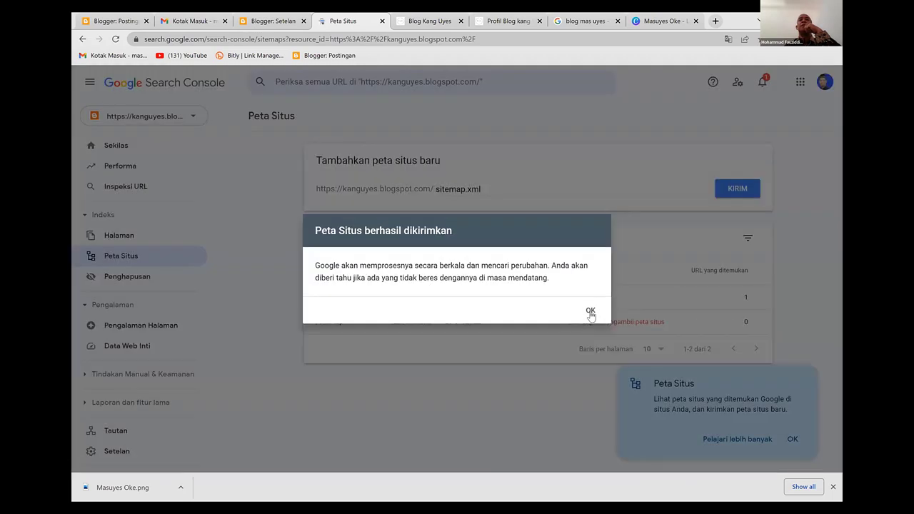
click(576, 306)
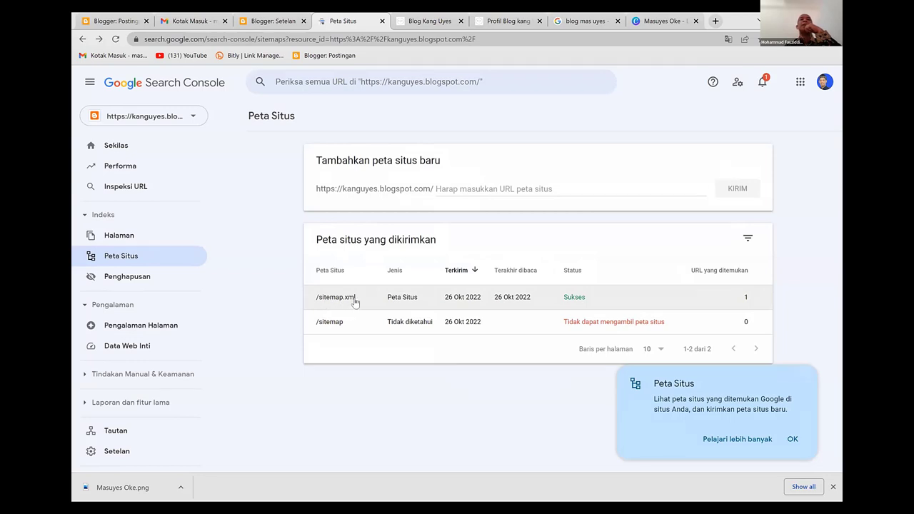
Delete the submitted /sitemap entry from the blog's Peta Situs list.
click(442, 187)
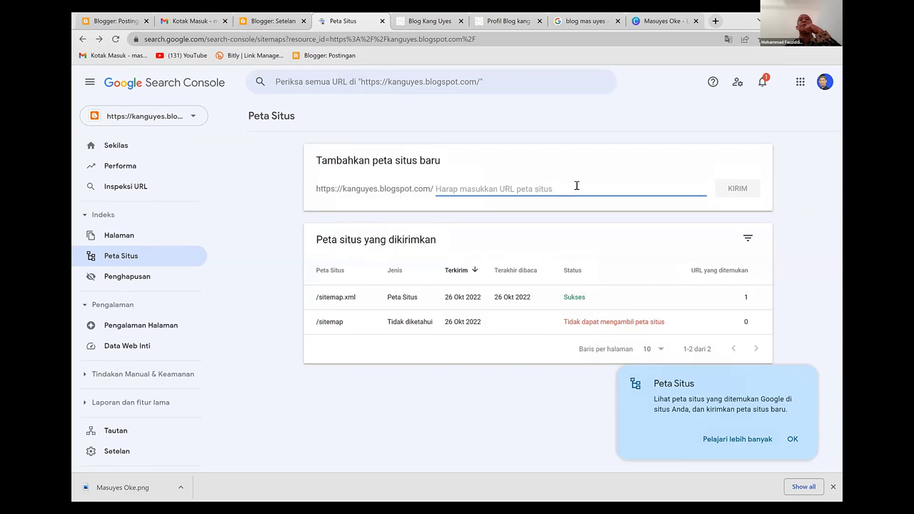
click(577, 322)
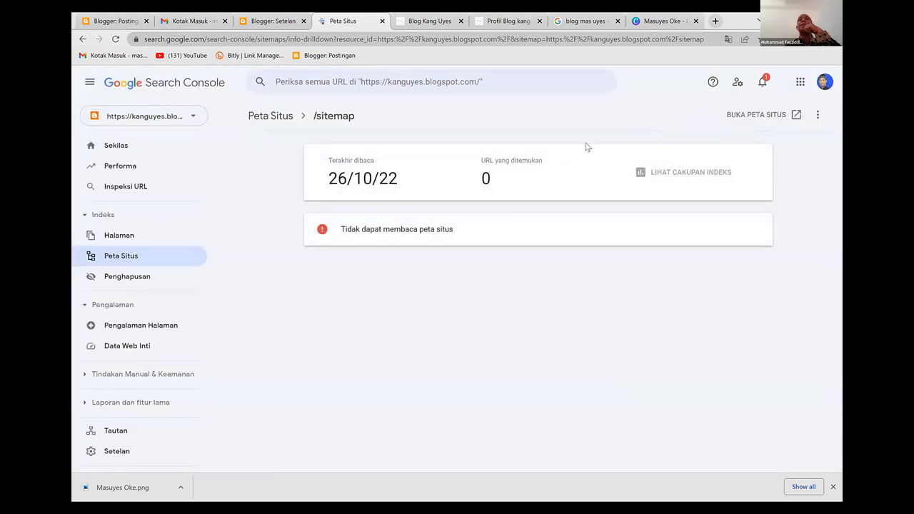
click(816, 115)
click(755, 142)
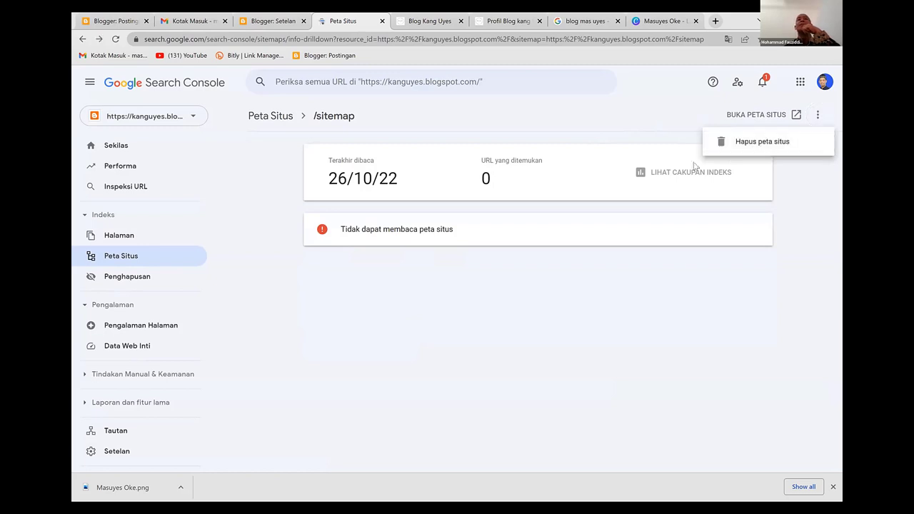
click(571, 286)
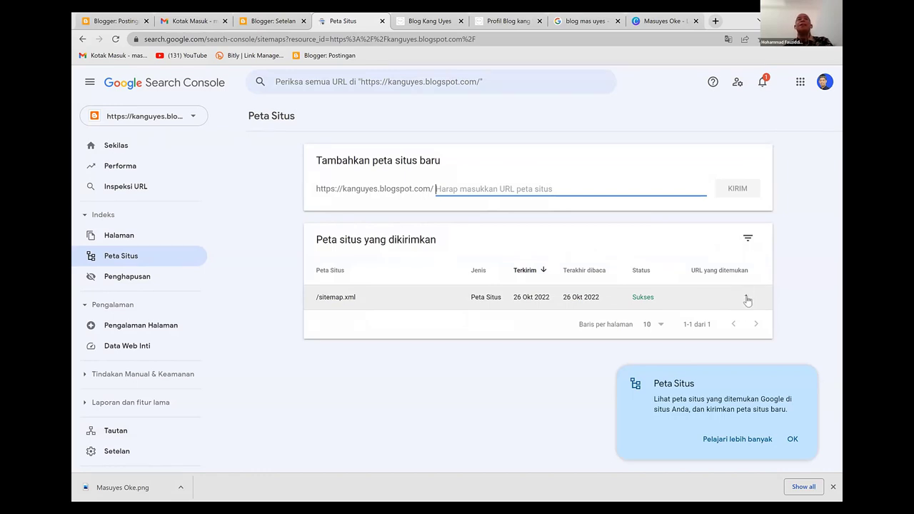
Return to the Blogger settings and review the Monetisasi, Kelola Blog, Feed situs and Umum sections.
click(445, 26)
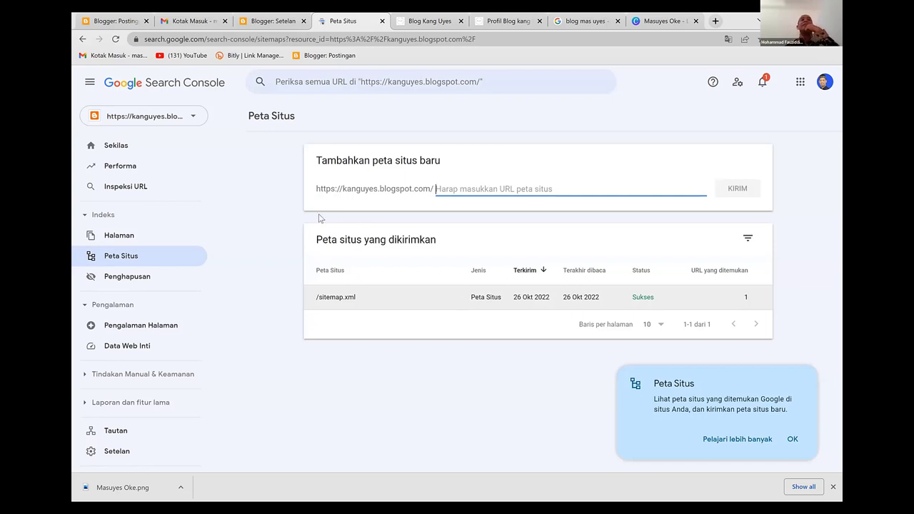
click(269, 19)
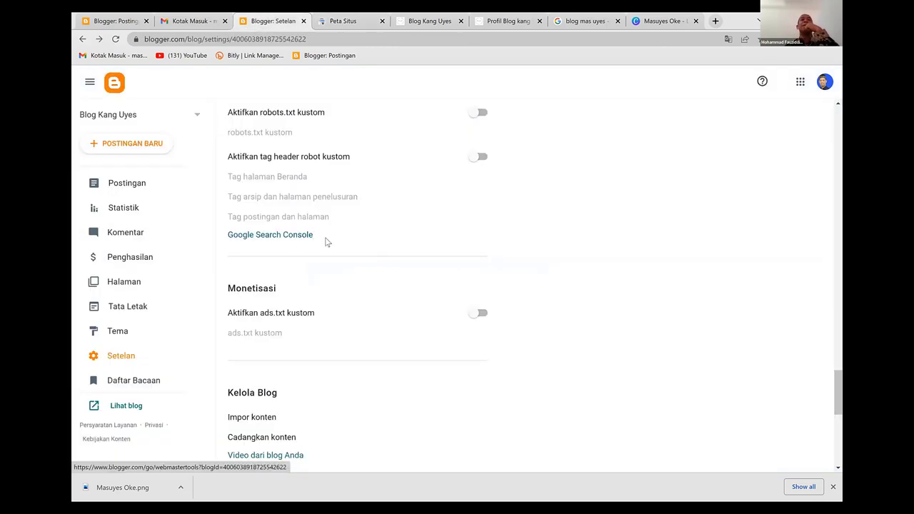
scroll(326, 241, down, 1)
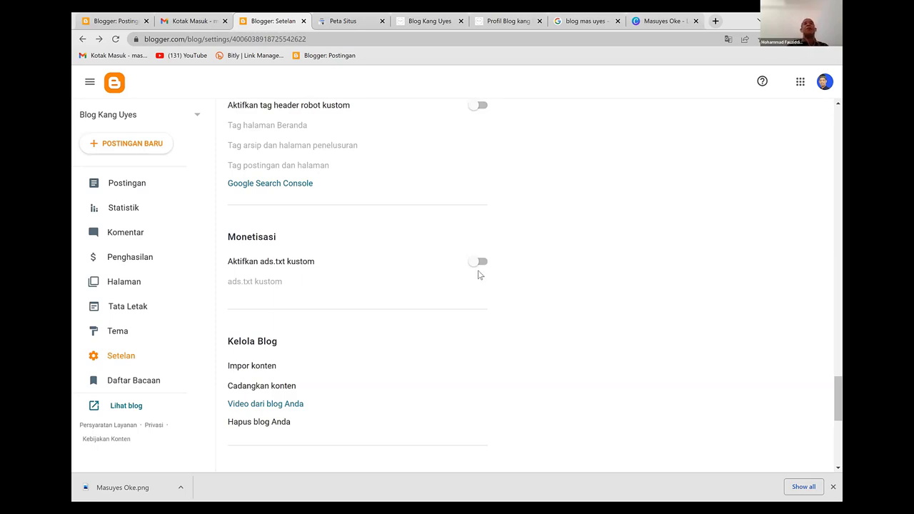
scroll(478, 275, down, 2)
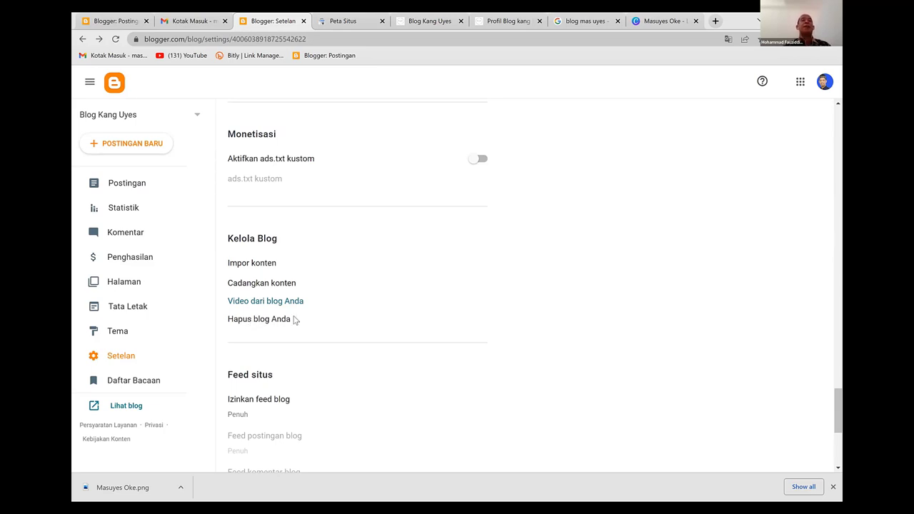
scroll(295, 319, down, 3)
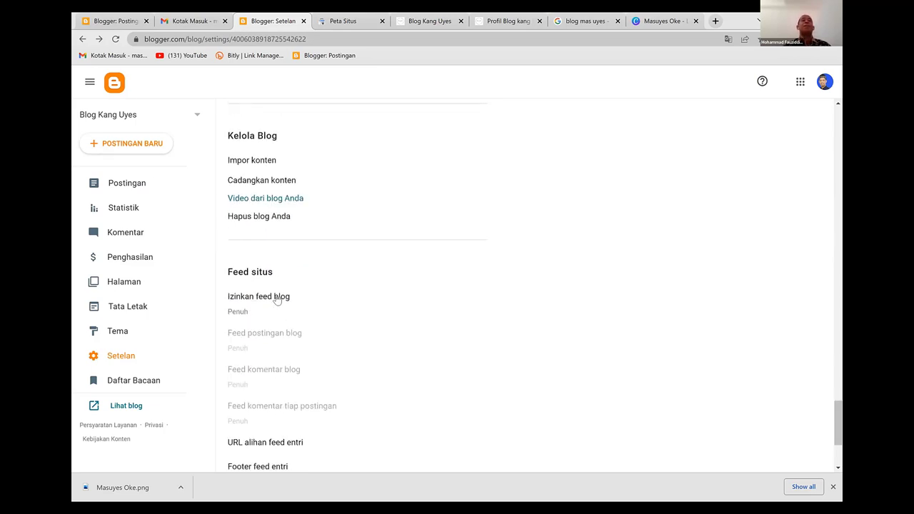
scroll(284, 307, down, 1)
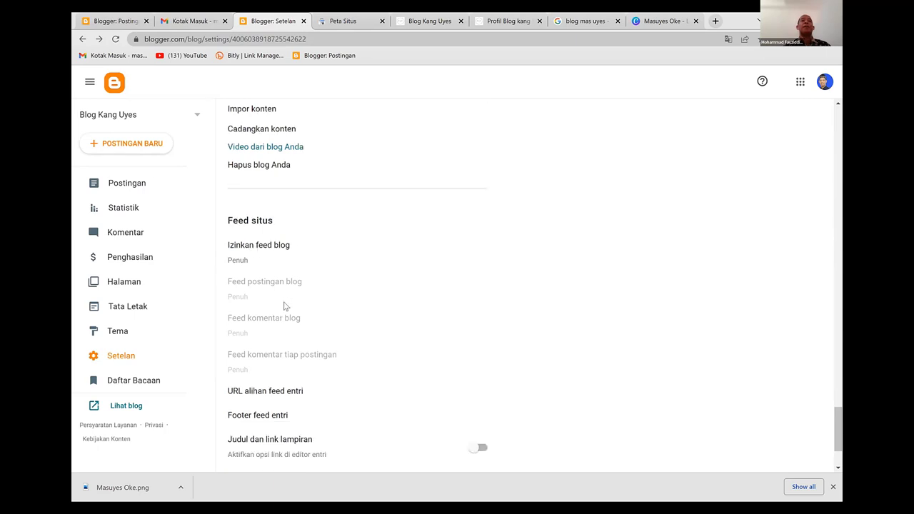
scroll(285, 308, down, 1)
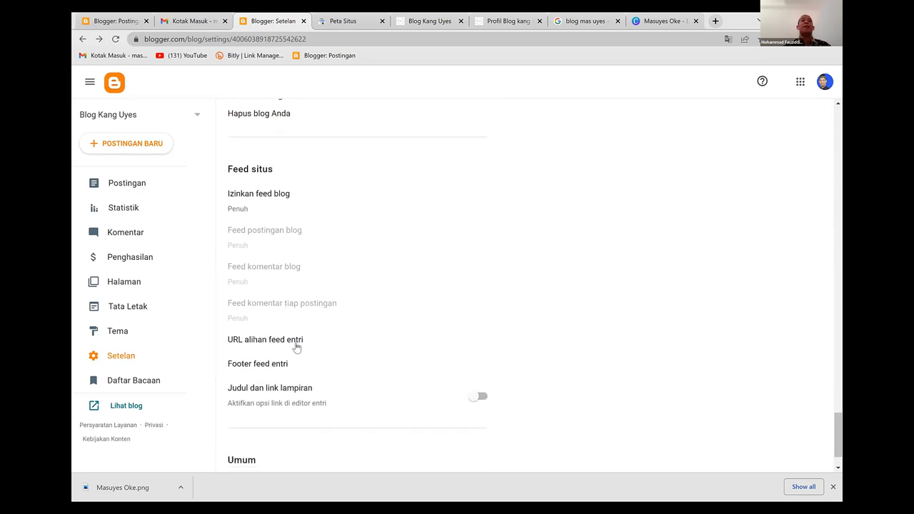
scroll(307, 343, down, 1)
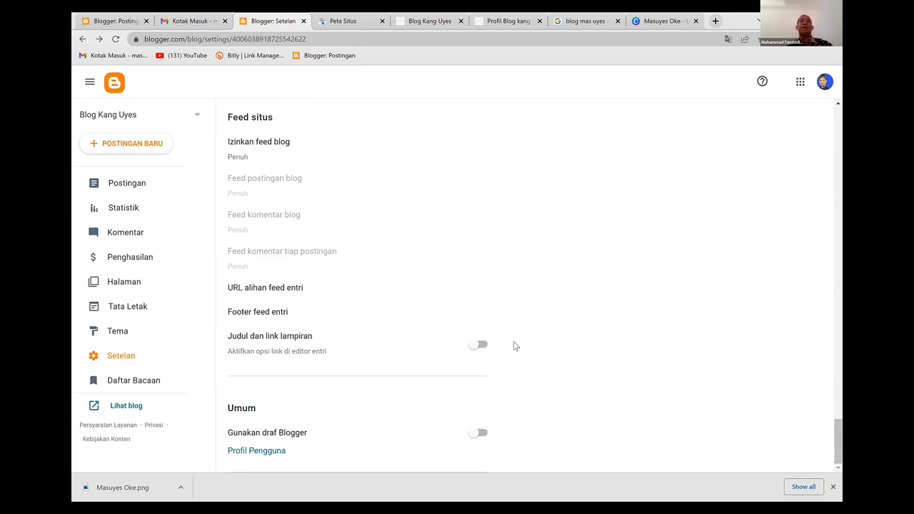
Open the Profil Pengguna page from the Umum section of the blog settings.
scroll(517, 350, up, 6)
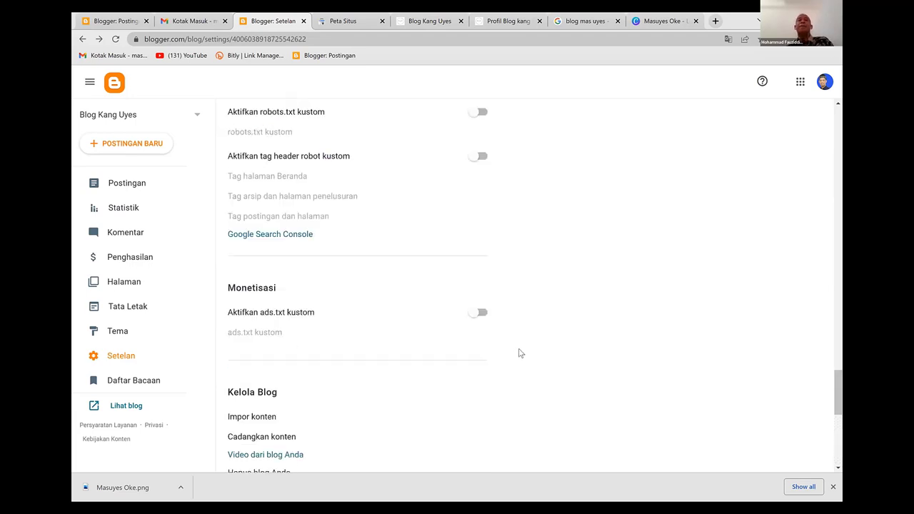
scroll(519, 353, down, 6)
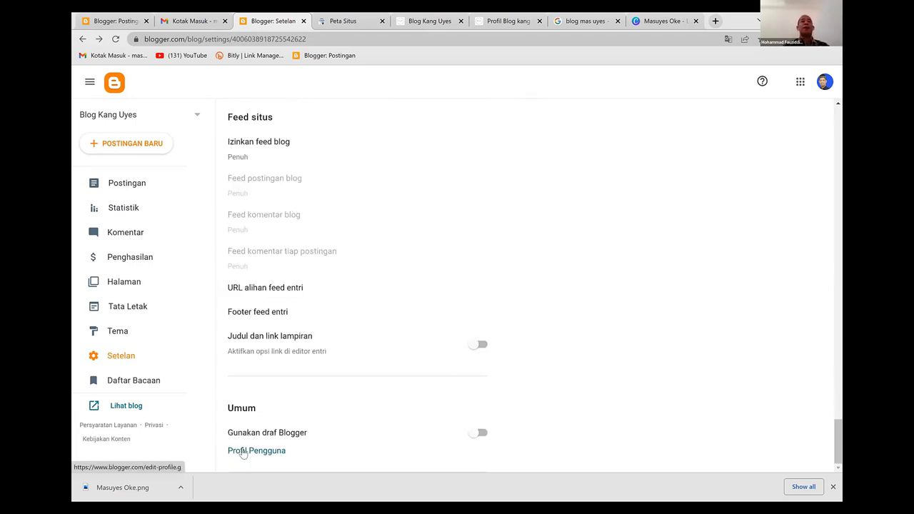
click(243, 451)
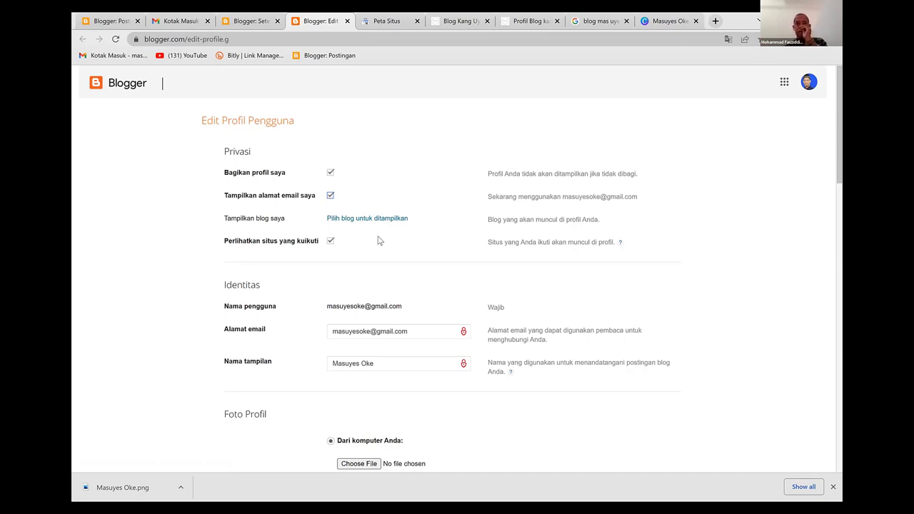
Replace the Nama tampilan in the profile's Identitas section with the blogger's new display name.
click(388, 364)
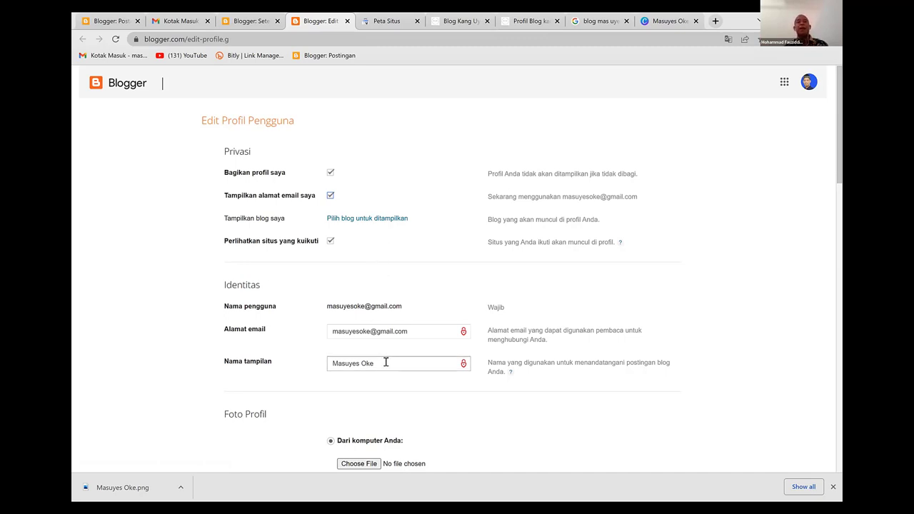
click(332, 365)
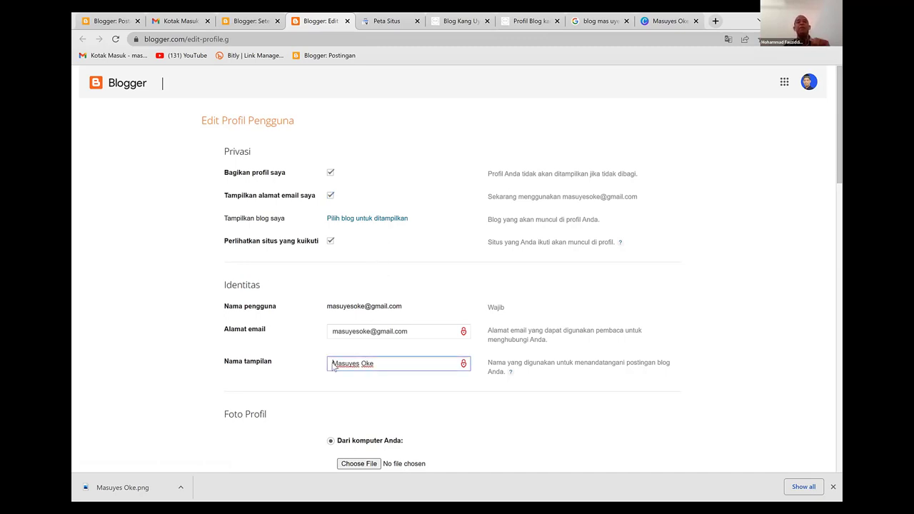
triple_click(443, 360)
text(K)
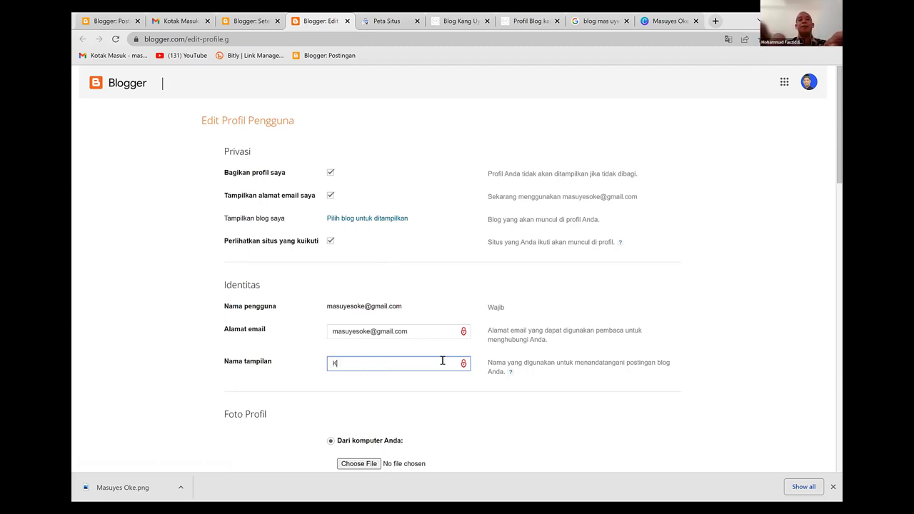
text(ang Uyes Ohe)
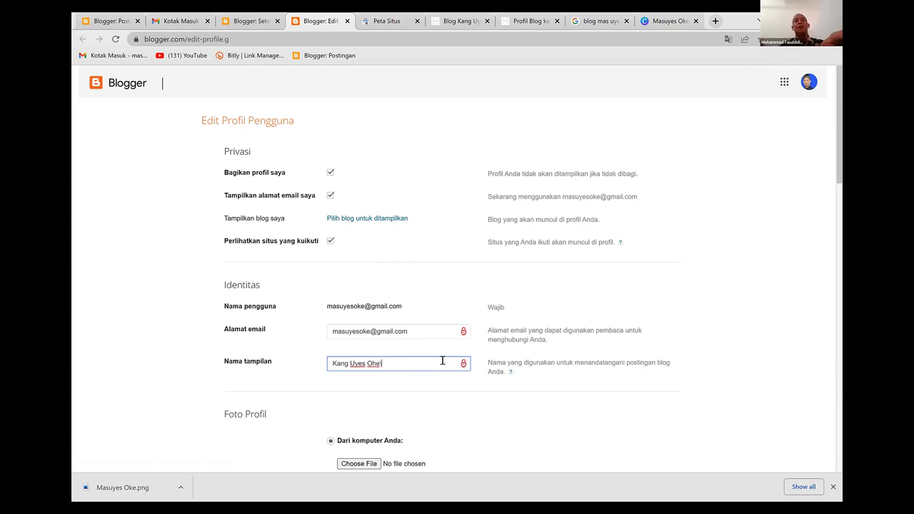
key(BackSpace)
key(BackSpace)
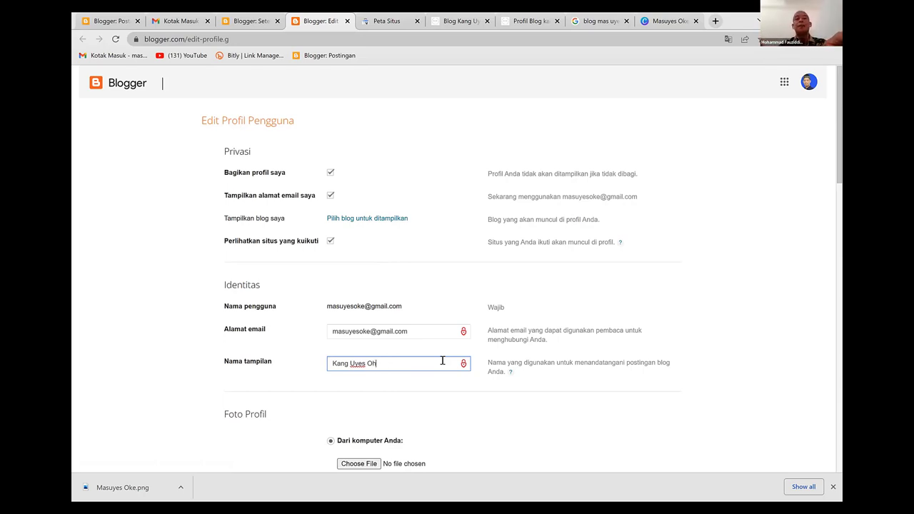
text(ke)
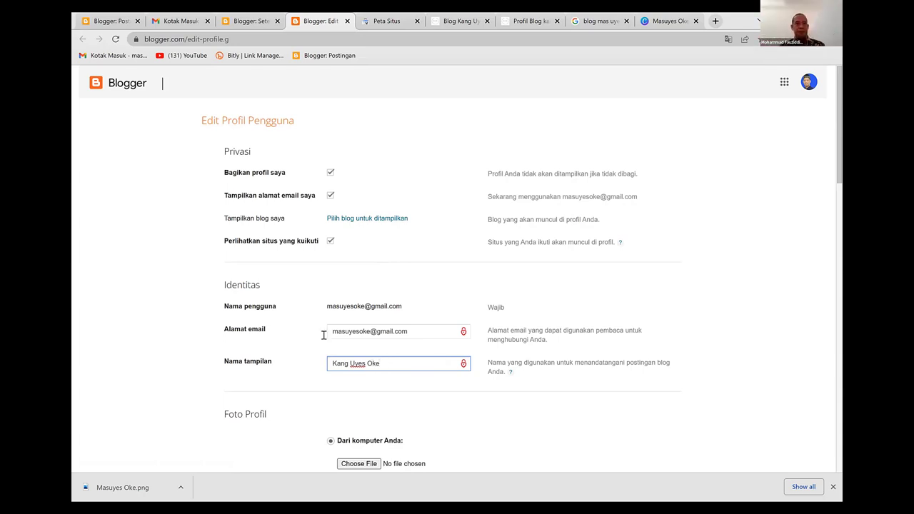
Start choosing a Foto Profil file from the computer and browse to the owner's personal files folder inside Dokumen MF on Data (D:).
click(153, 342)
scroll(278, 341, down, 1)
scroll(278, 342, down, 2)
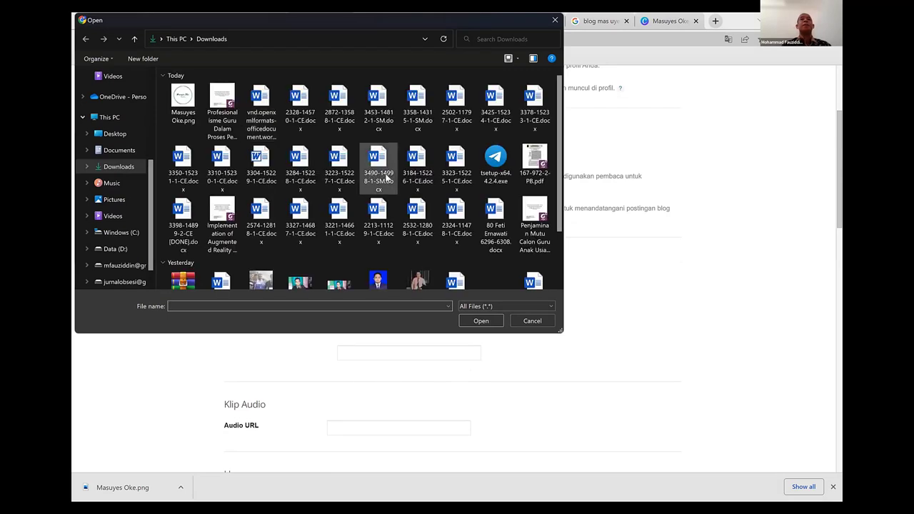
scroll(386, 179, down, 2)
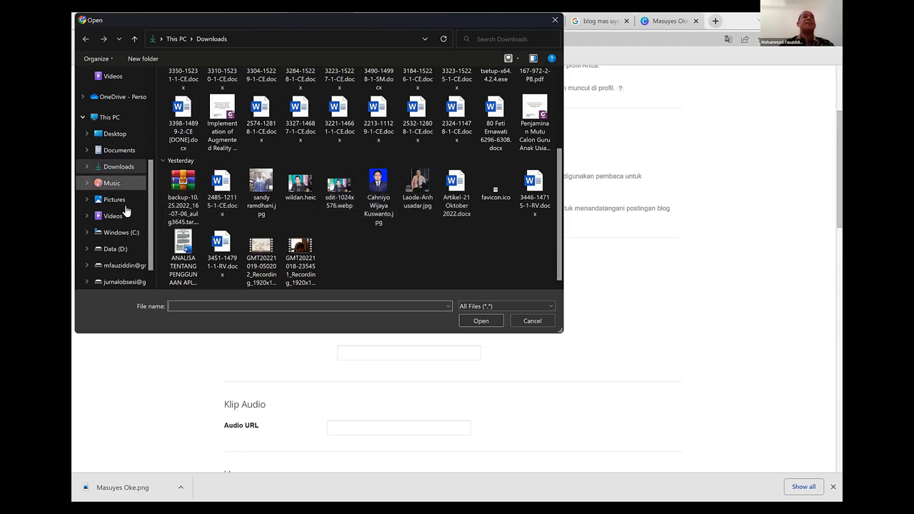
click(121, 248)
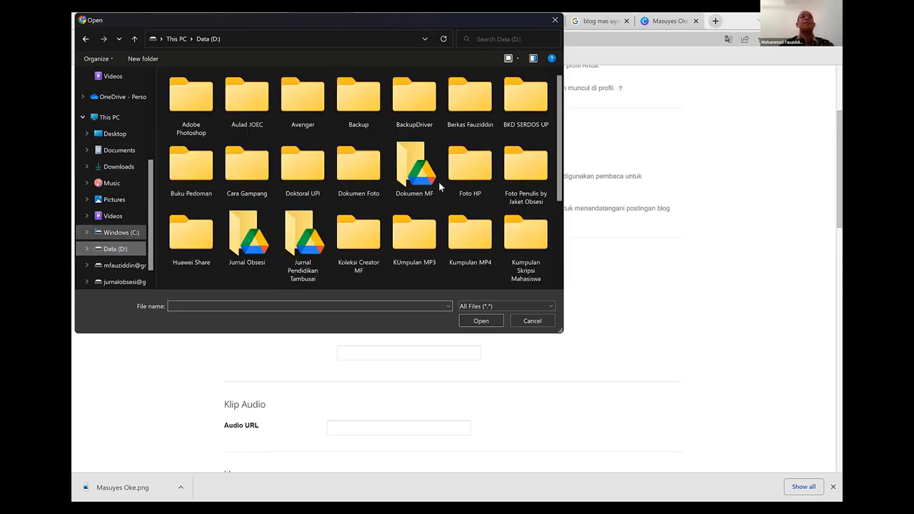
double_click(392, 171)
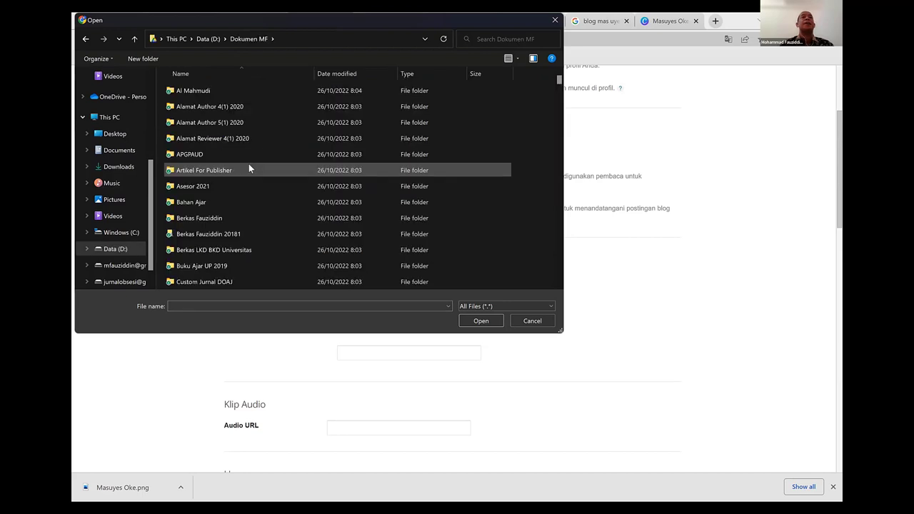
double_click(234, 217)
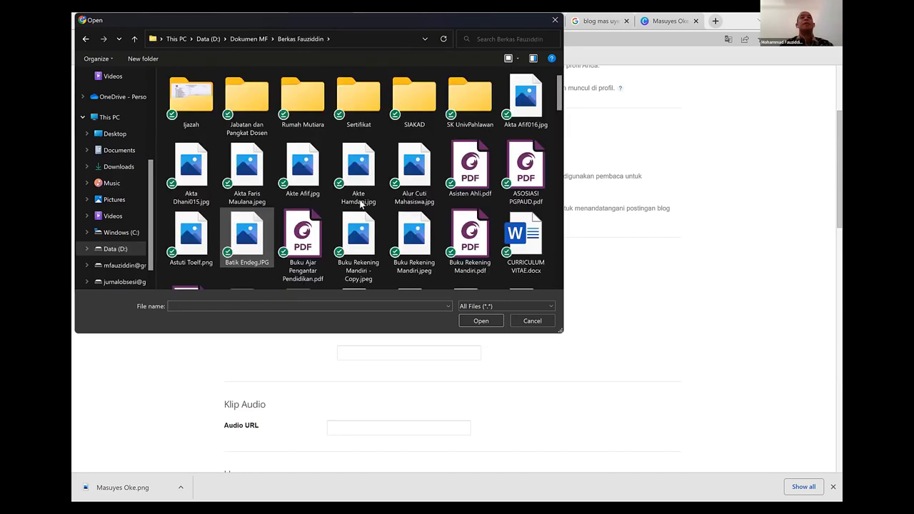
Find IMG-20161123-WA0026.jpg in the folder and upload it as the profile photo.
scroll(397, 194, down, 8)
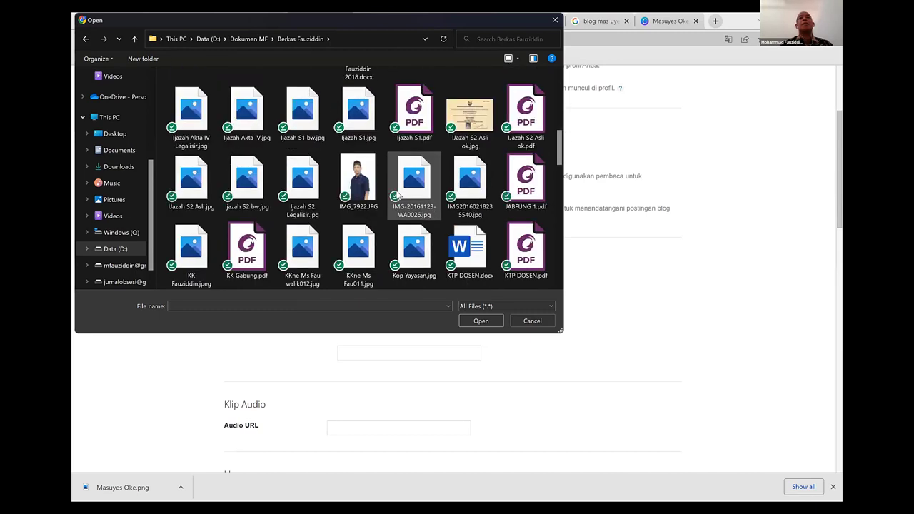
scroll(392, 187, down, 1)
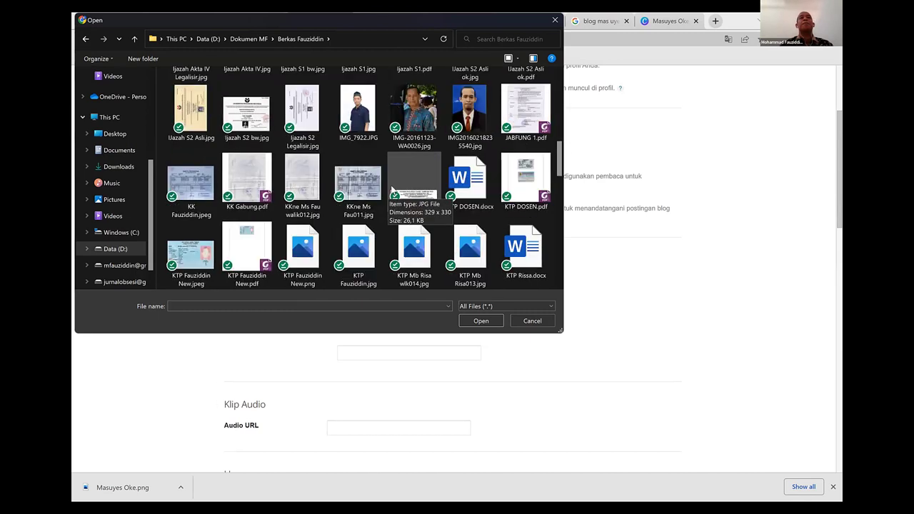
scroll(432, 182, down, 5)
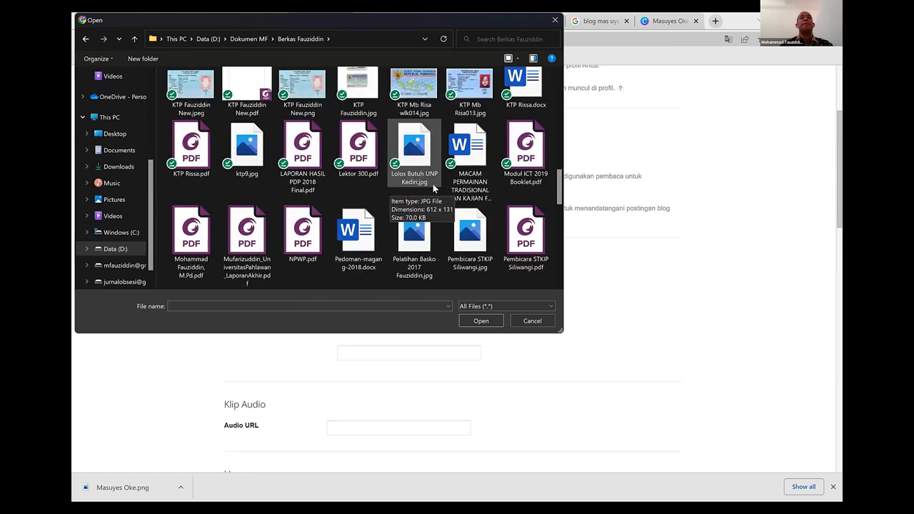
scroll(437, 185, down, 4)
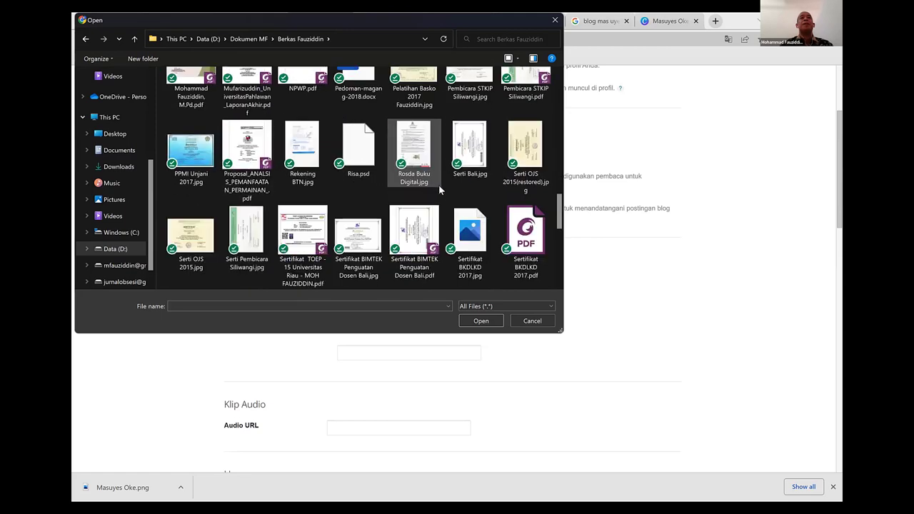
scroll(439, 185, down, 3)
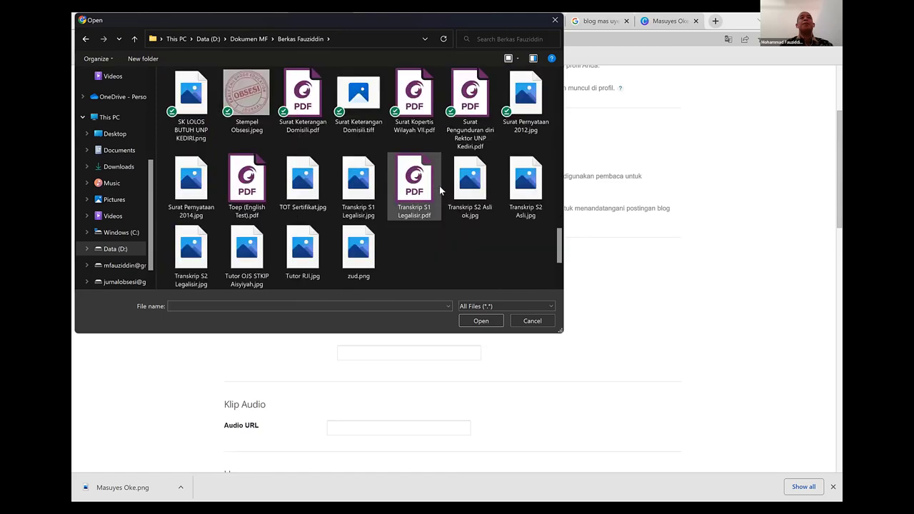
scroll(439, 185, up, 1)
scroll(439, 186, up, 1)
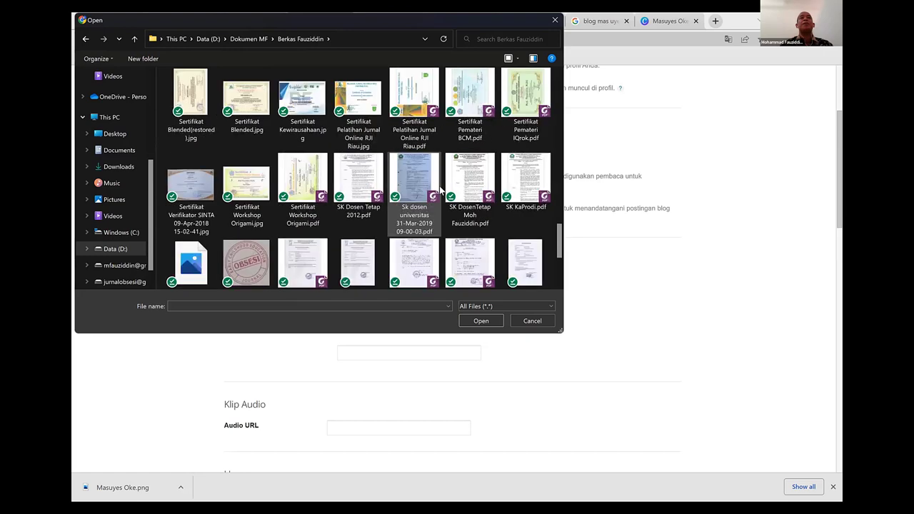
scroll(439, 189, up, 10)
click(414, 169)
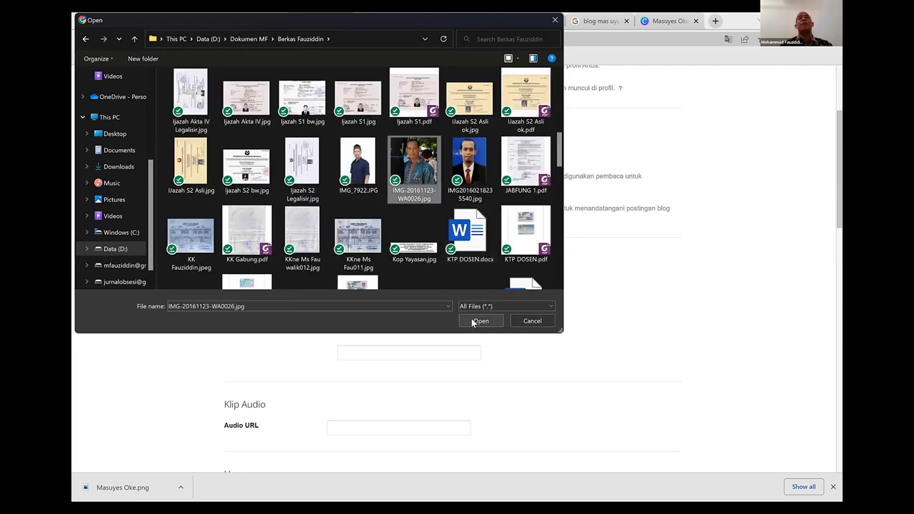
click(479, 321)
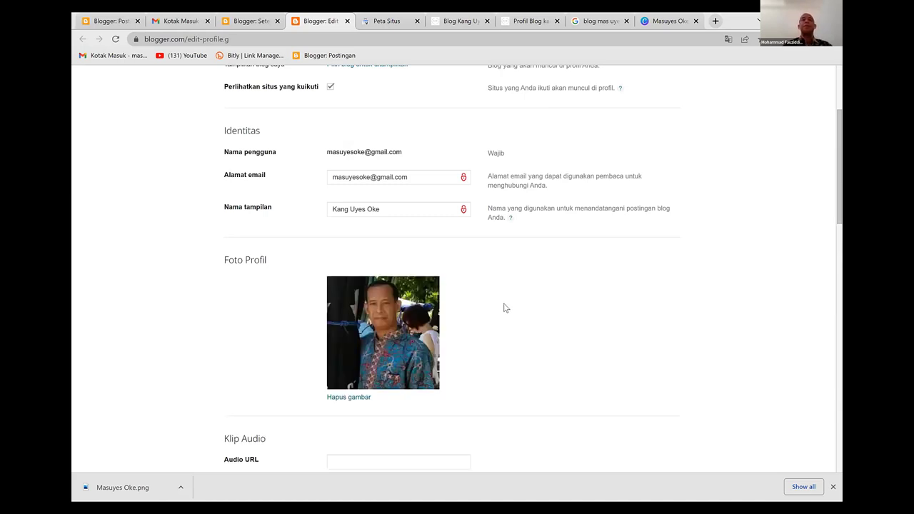
Set the Gender to Pria in the profile's Umum section.
scroll(504, 307, down, 2)
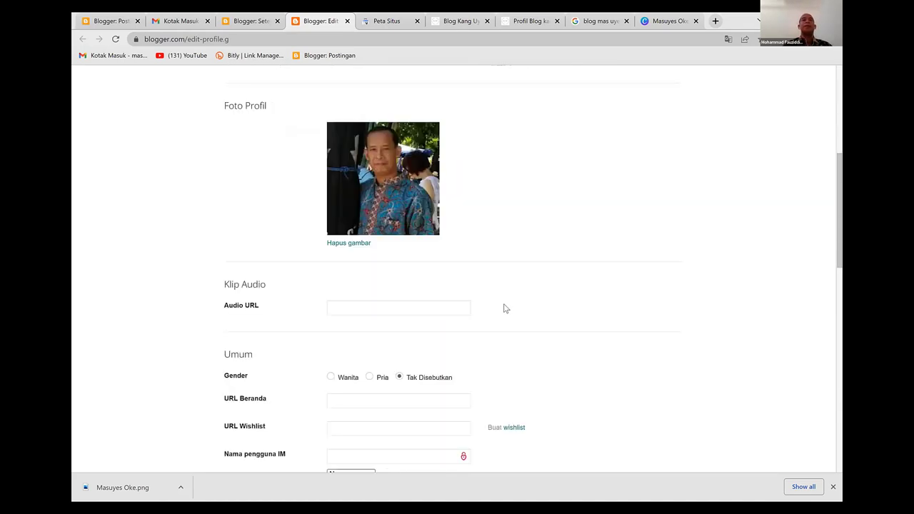
scroll(504, 308, down, 2)
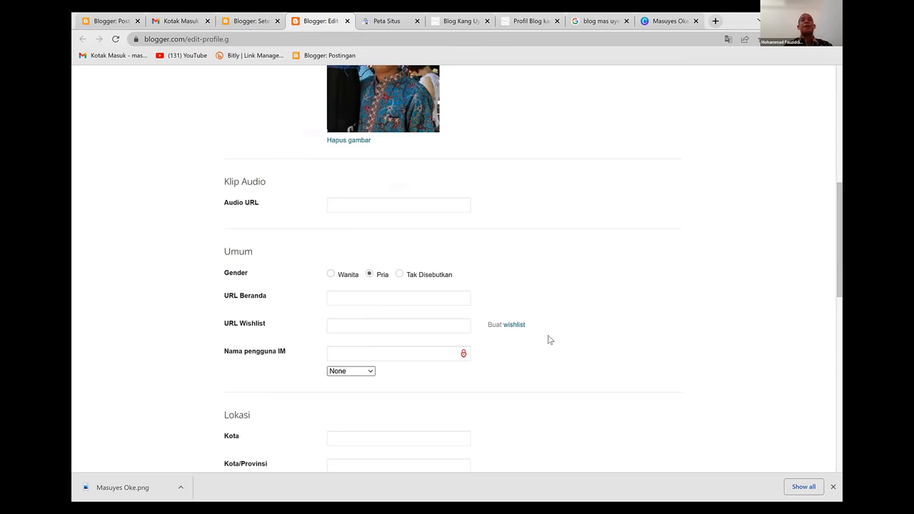
Fill in the Lokasi section with Kota Bangkinang Kota, Kota/Provinsi Riau and Negara Indonesia.
scroll(549, 340, down, 1)
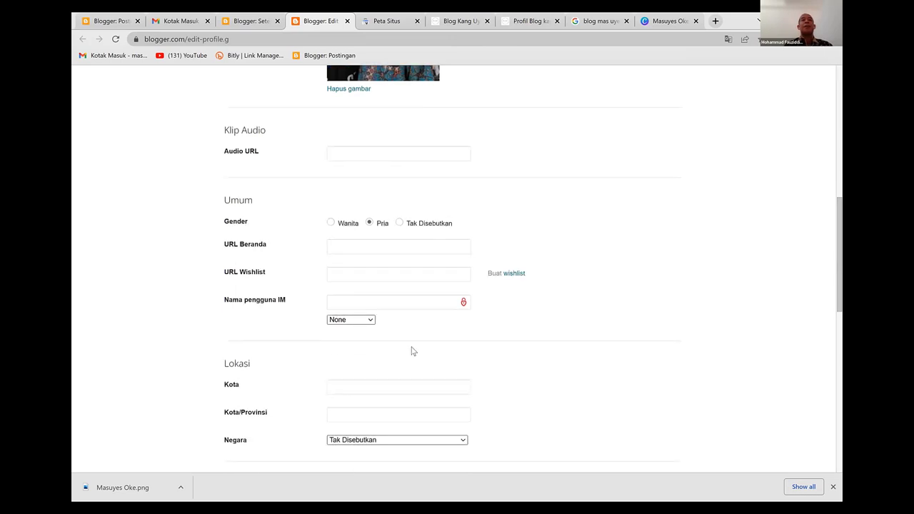
scroll(377, 349, down, 1)
scroll(377, 349, down, 1)
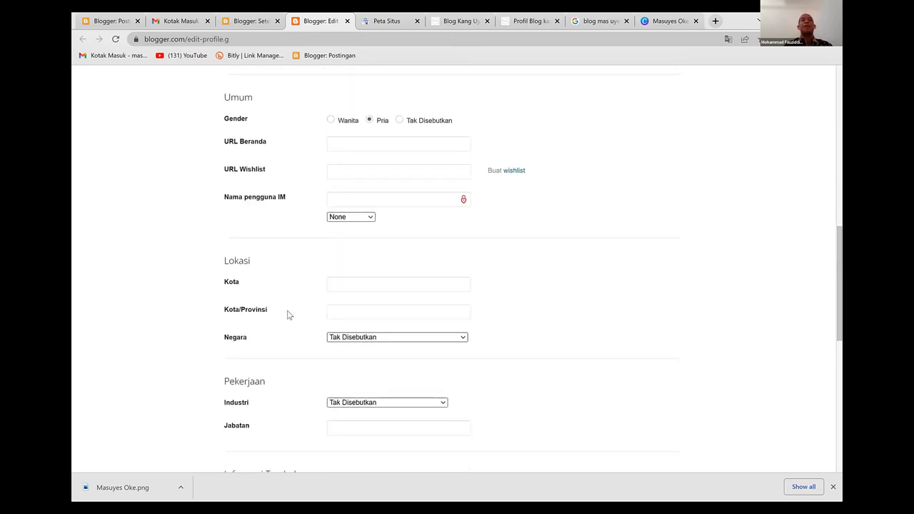
click(345, 286)
text(Ba)
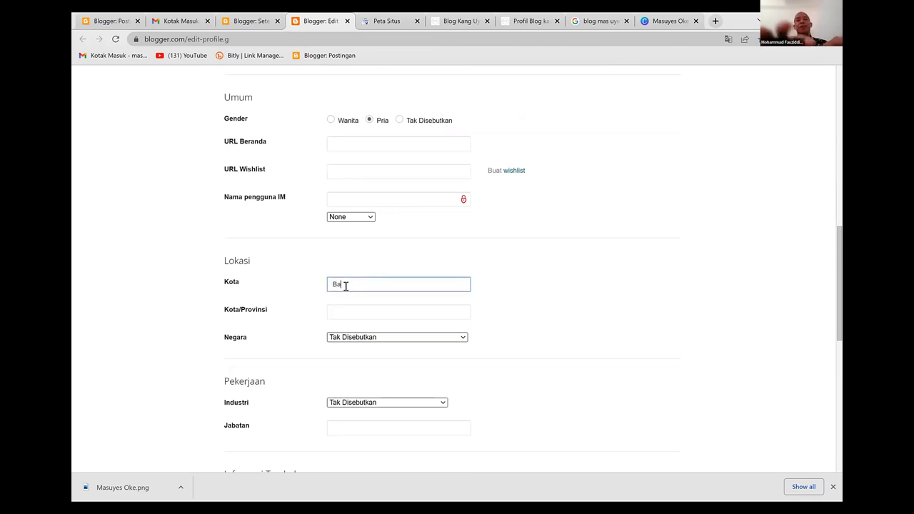
text(ngkinang Kota)
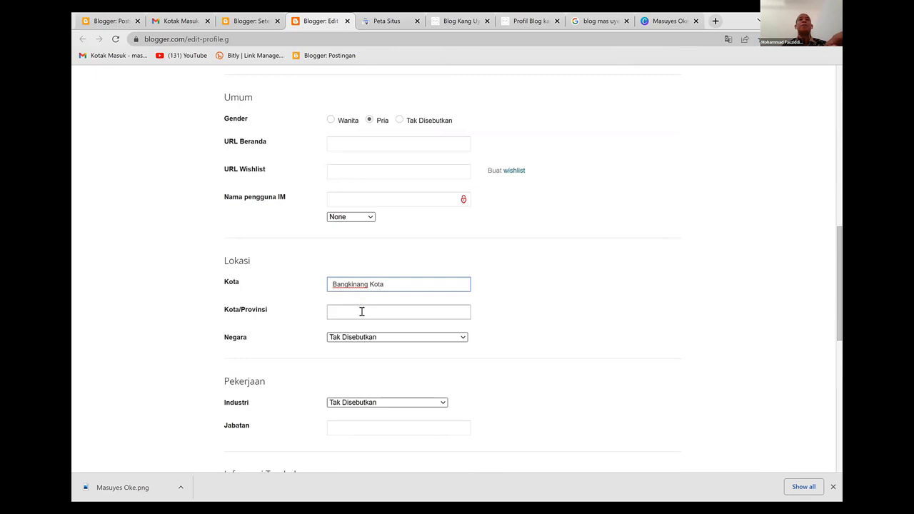
click(360, 309)
text(Riau)
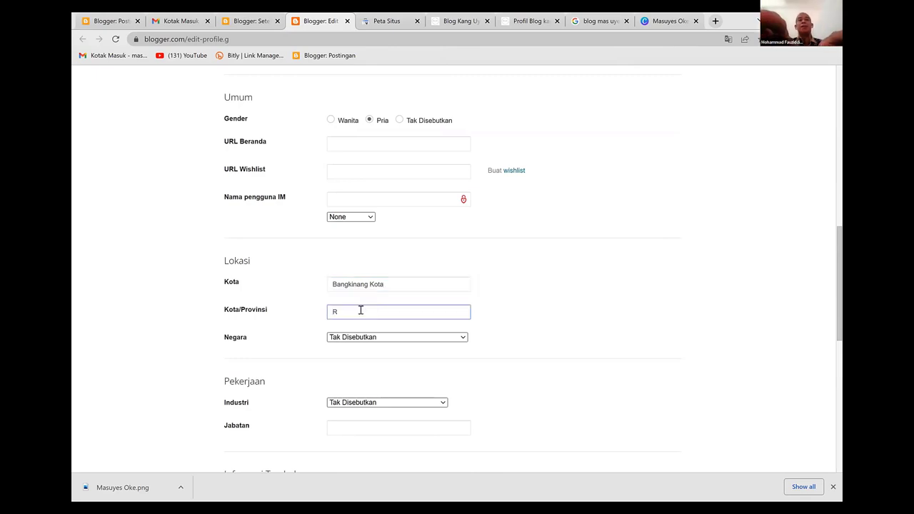
click(388, 337)
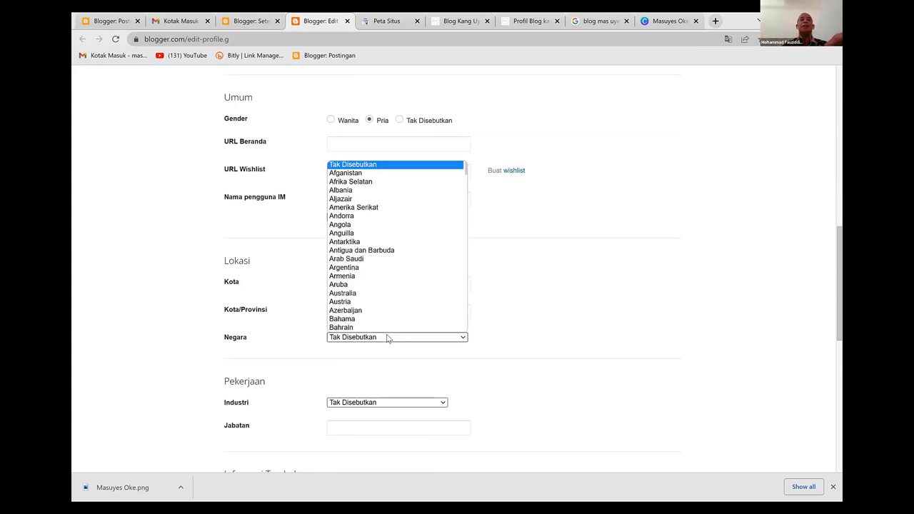
text(ia)
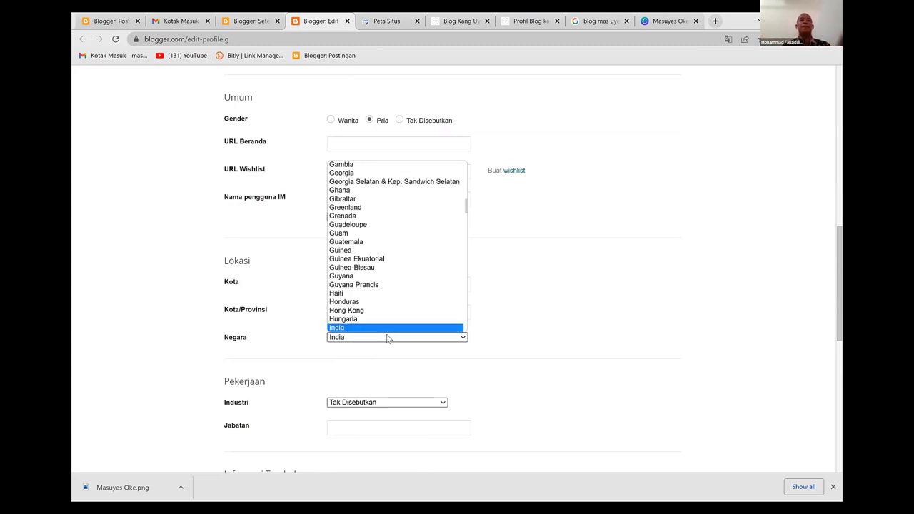
key(Down)
key(Return)
Set the Industri in the Pekerjaan section to Pendidikan.
scroll(386, 340, down, 2)
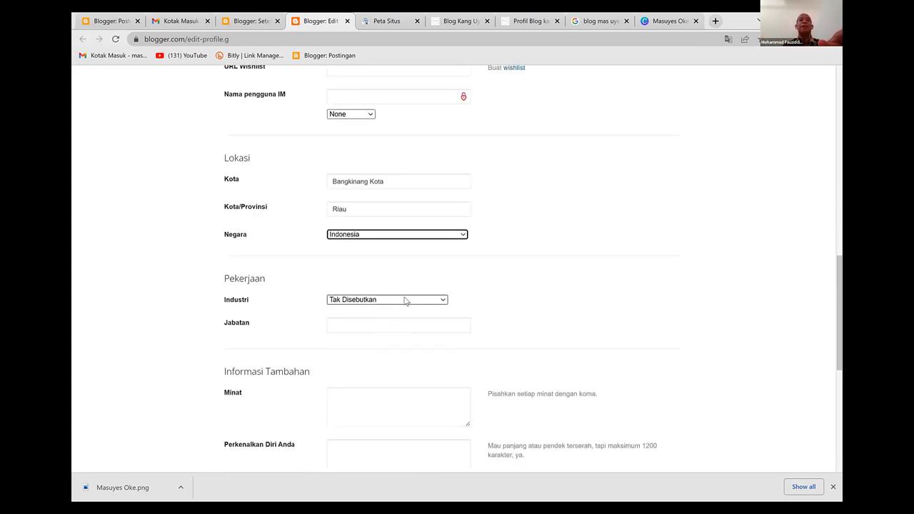
click(404, 301)
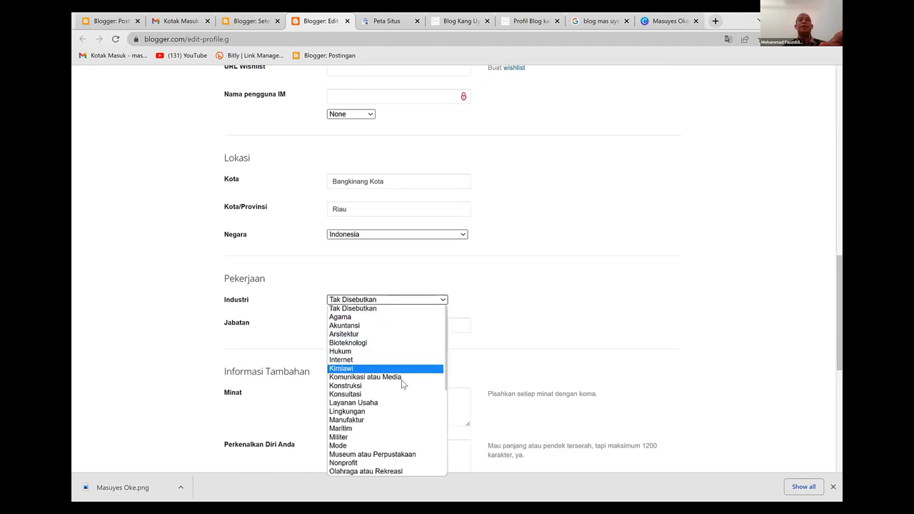
scroll(390, 433, down, 3)
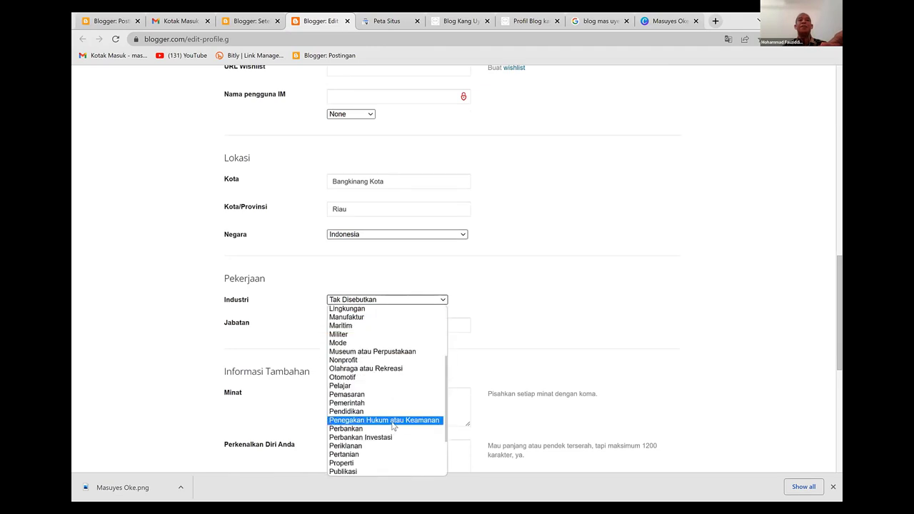
click(391, 412)
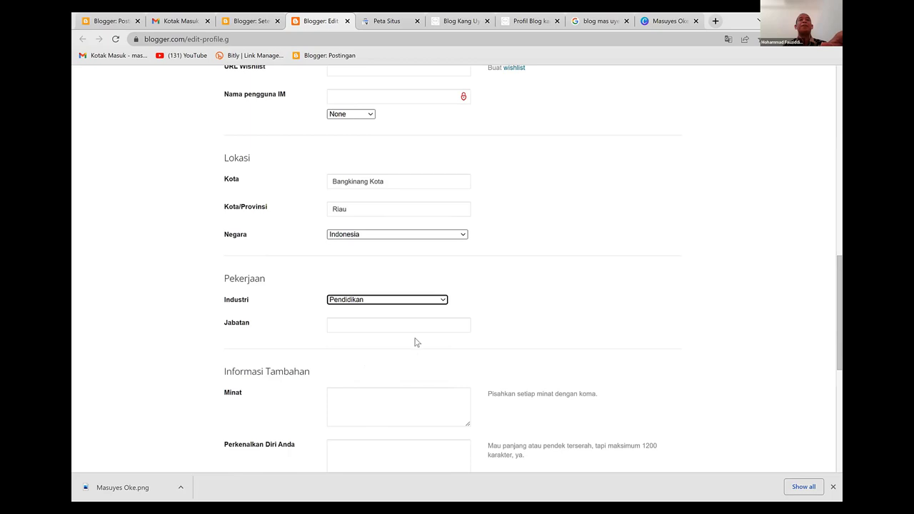
Enter Penulis as the Jabatan in the Pekerjaan section and save the profile.
click(418, 328)
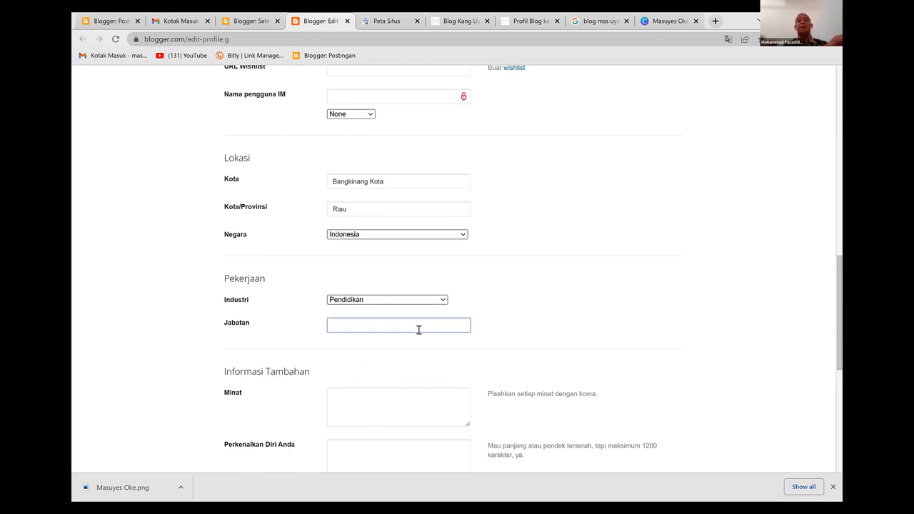
text(Penulis)
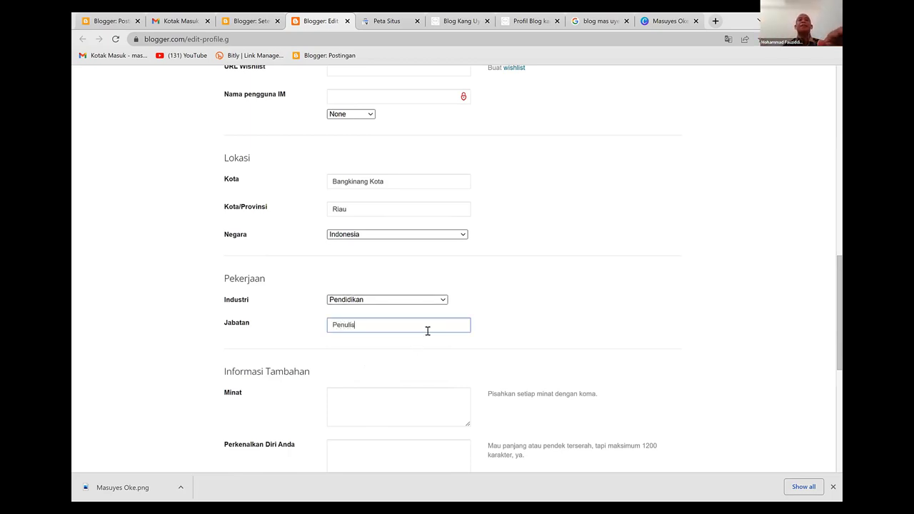
click(529, 309)
scroll(529, 309, down, 3)
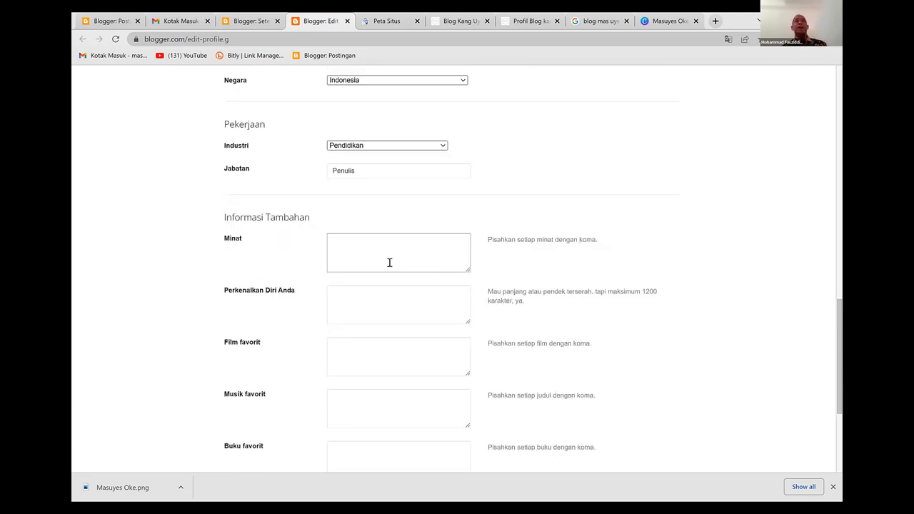
scroll(390, 261, down, 2)
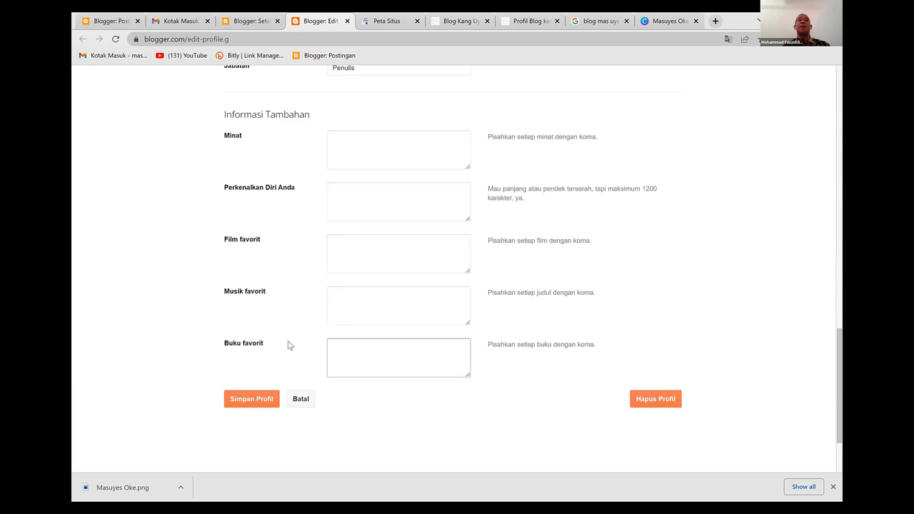
click(248, 403)
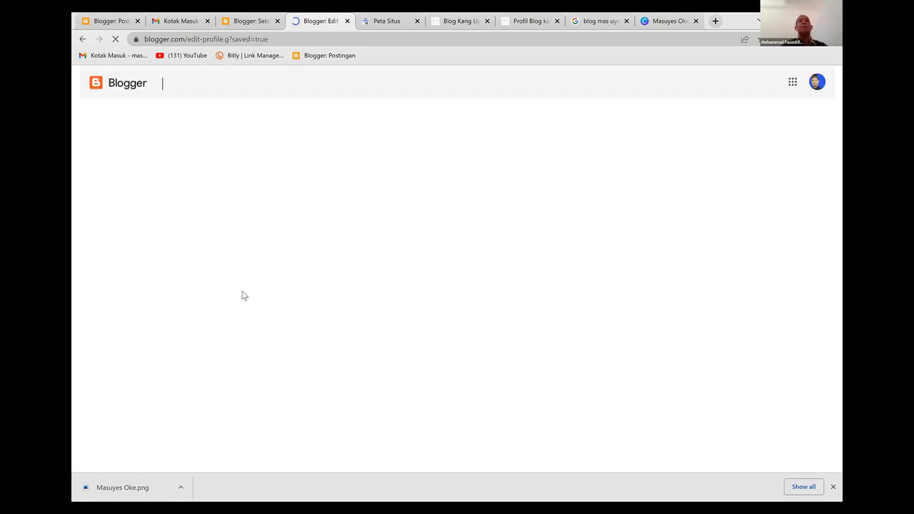
Open the blogger's public profile from the Mengenai Saya section of the live blog to check the saved details.
click(376, 22)
click(460, 21)
click(474, 39)
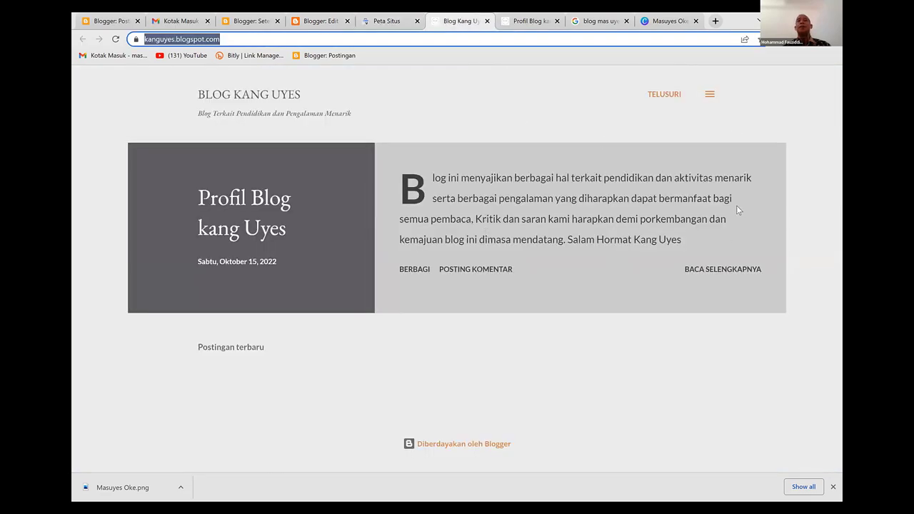
click(717, 116)
click(717, 115)
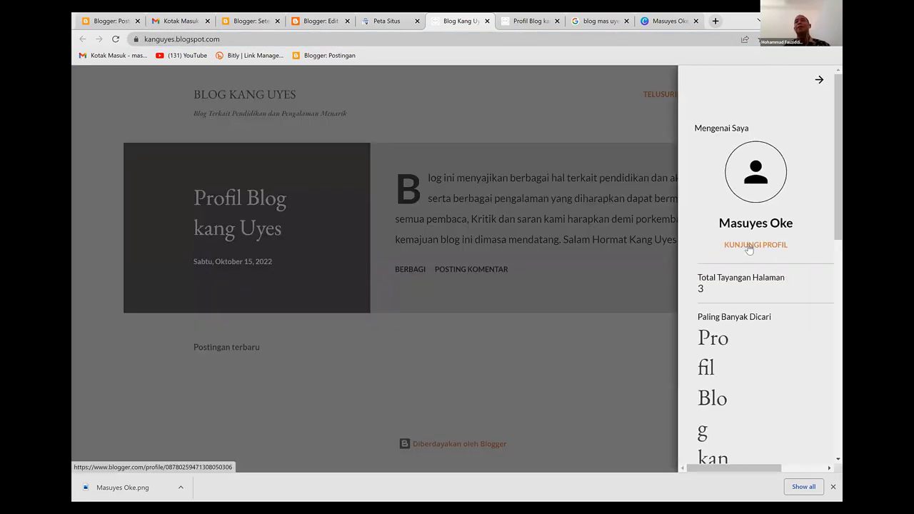
click(748, 248)
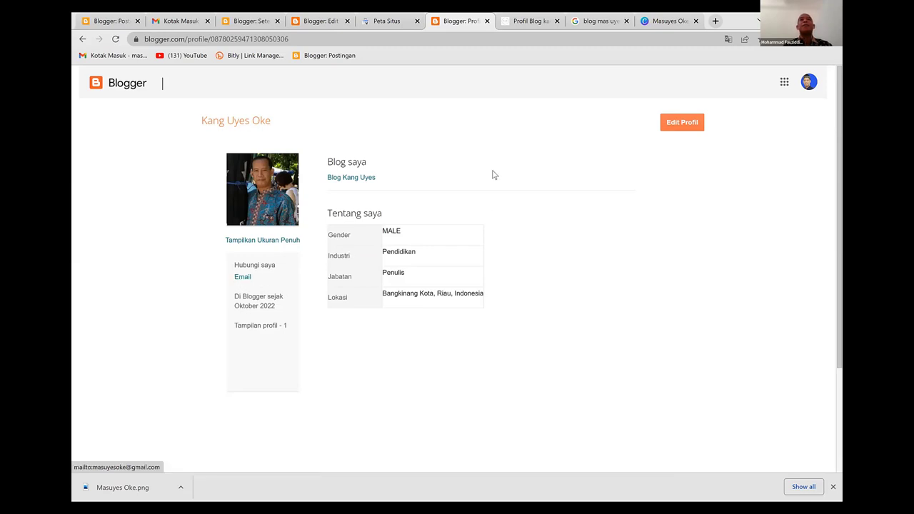
Return to the Blog Kang Uyes dashboard and create a new post from its post list.
click(327, 22)
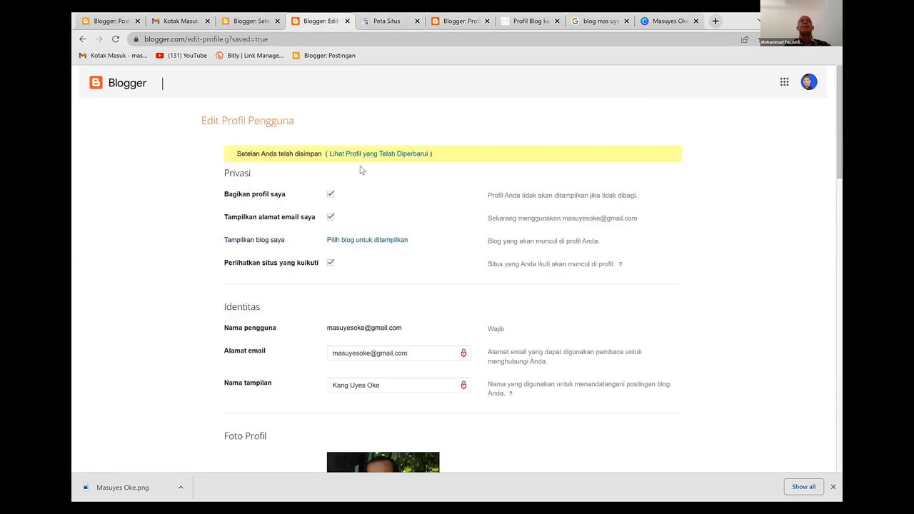
click(251, 21)
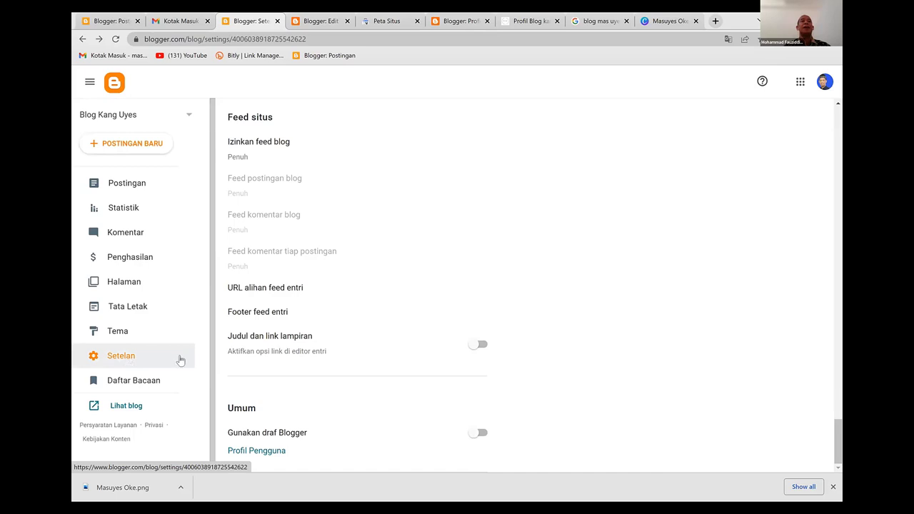
scroll(369, 346, up, 4)
scroll(369, 344, up, 20)
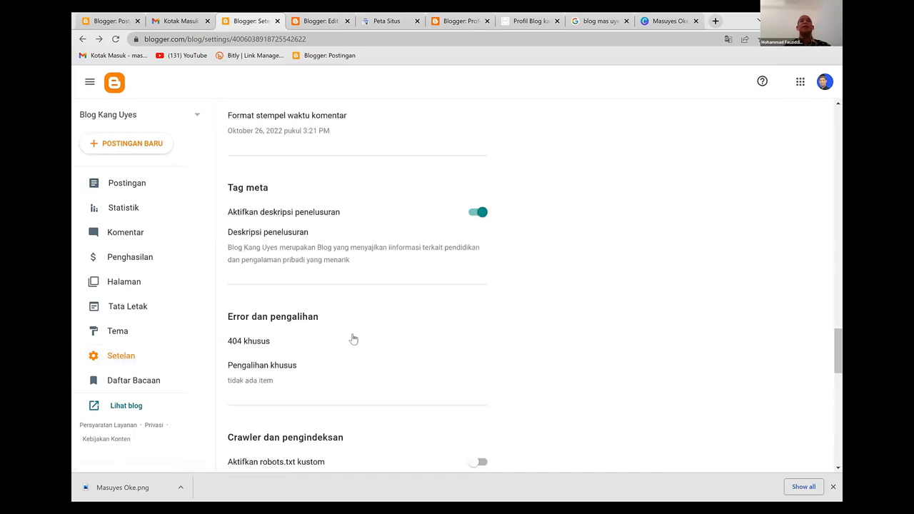
scroll(311, 328, up, 5)
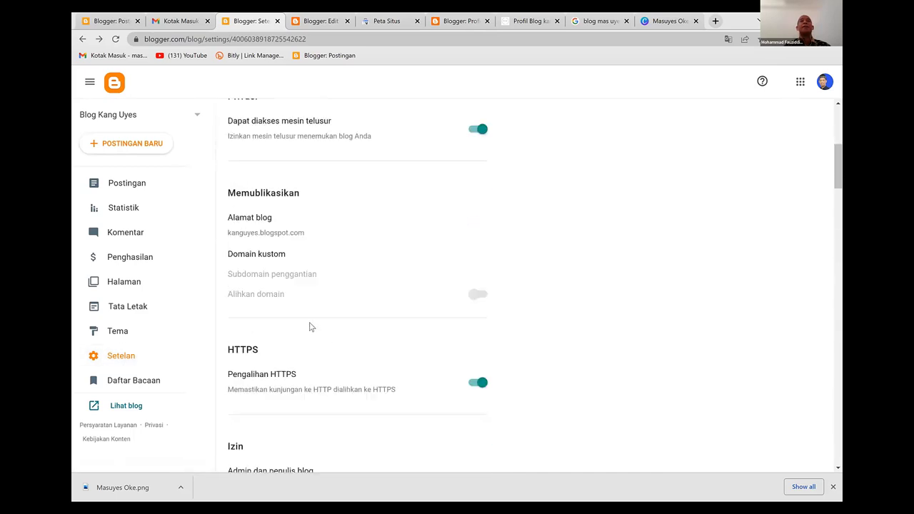
scroll(311, 326, up, 6)
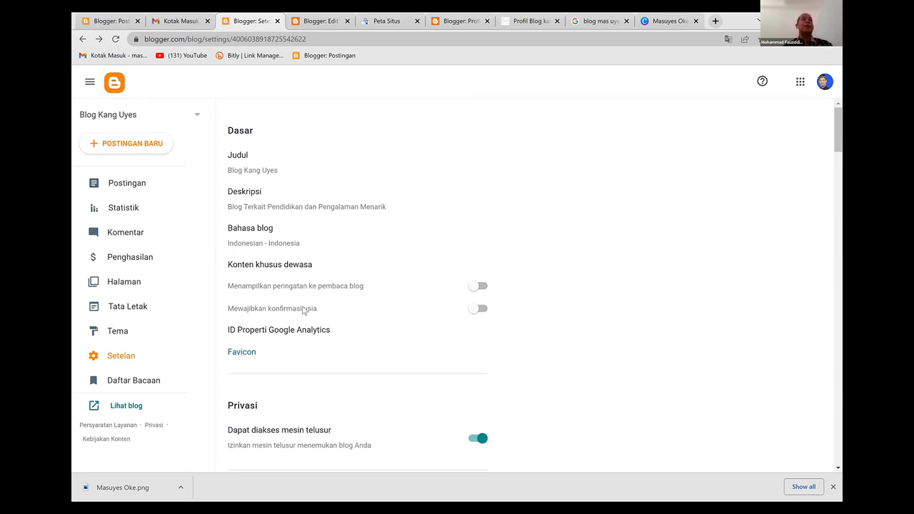
click(113, 185)
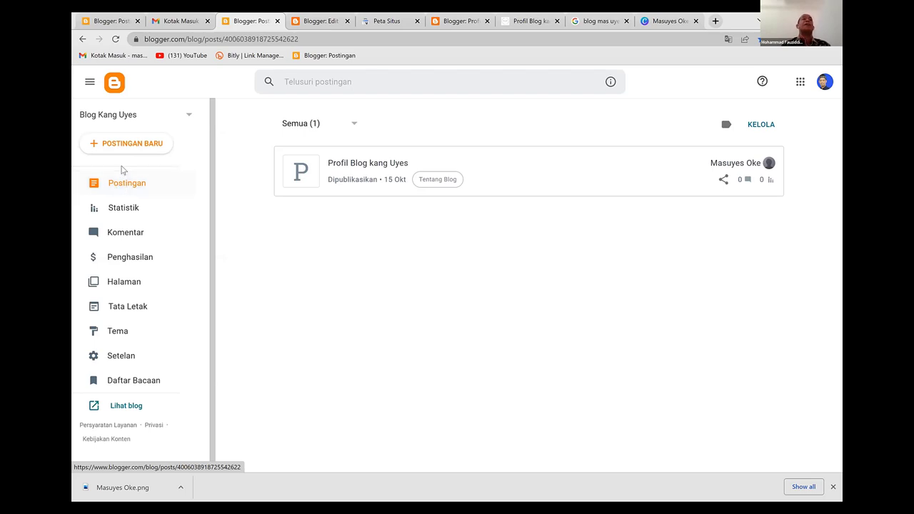
click(135, 148)
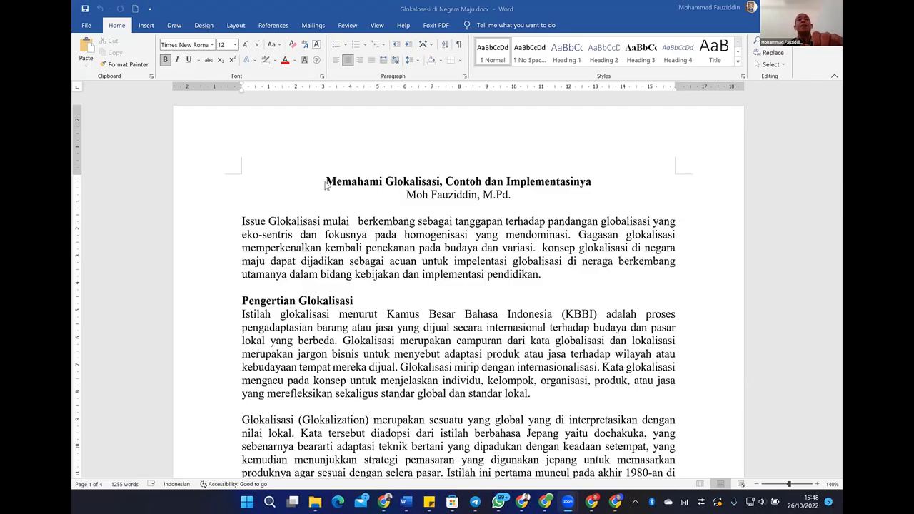
Copy the title "Memahami Glokalisasi, Contoh dan Implementasinya" from the Word document Glokalosasi di Negara Maju.docx into the new Blogger post's title.
drag(326, 181, 562, 182)
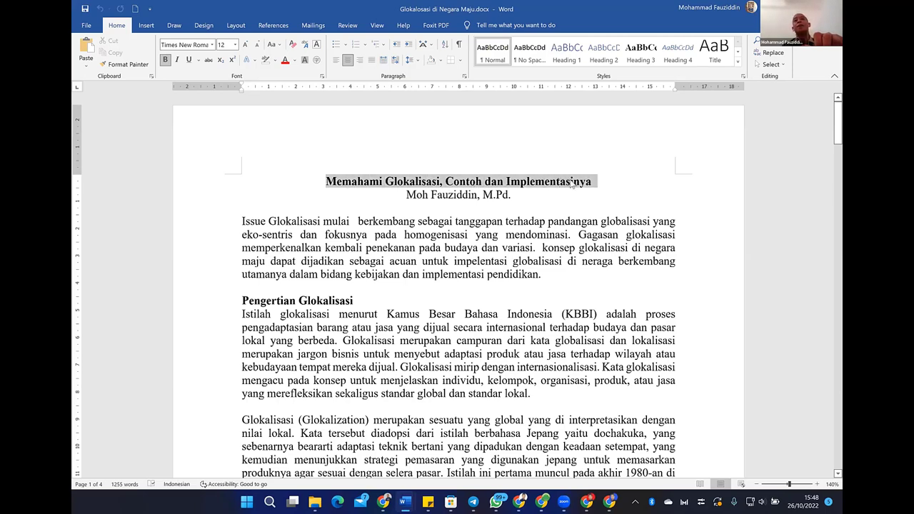
right_click(571, 183)
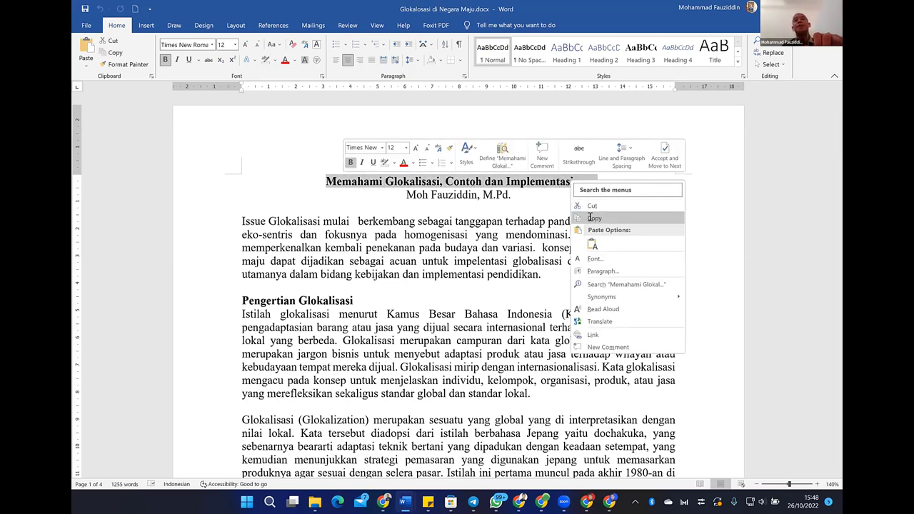
click(593, 218)
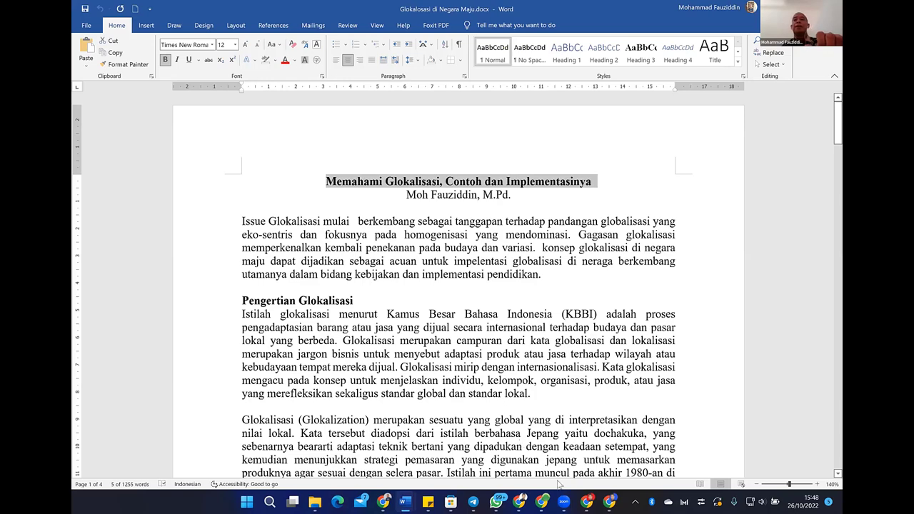
click(607, 501)
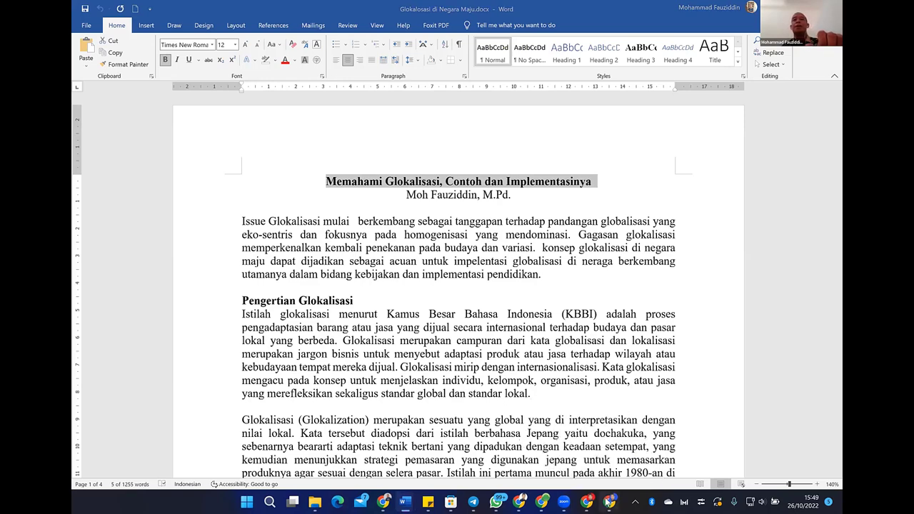
click(163, 120)
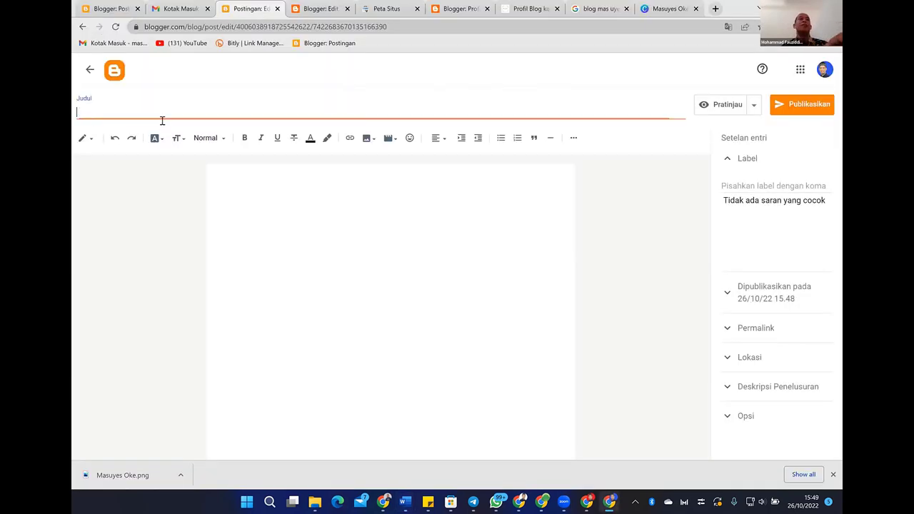
right_click(155, 112)
click(180, 192)
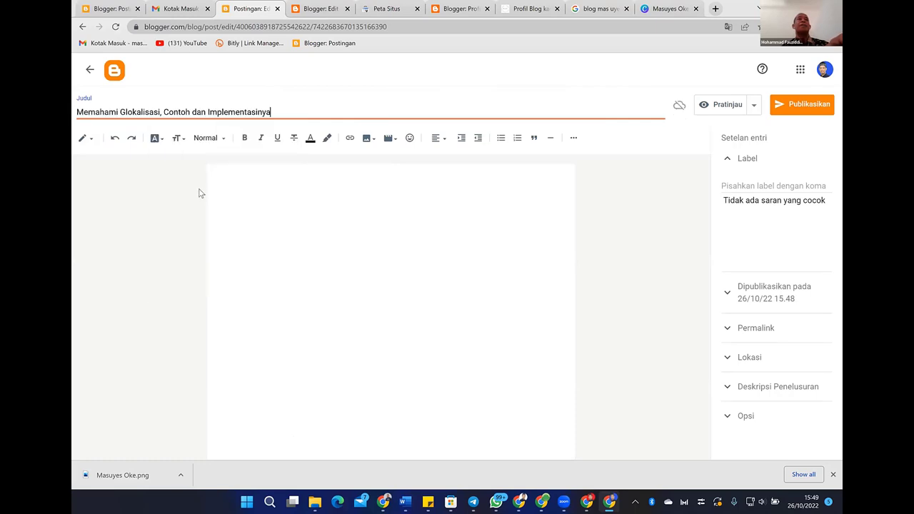
In the Word document, copy the article text from "Issue Glokalisasi" through the end of the "Implikasi Glokalisasi bidang Pendidikan" section.
click(323, 226)
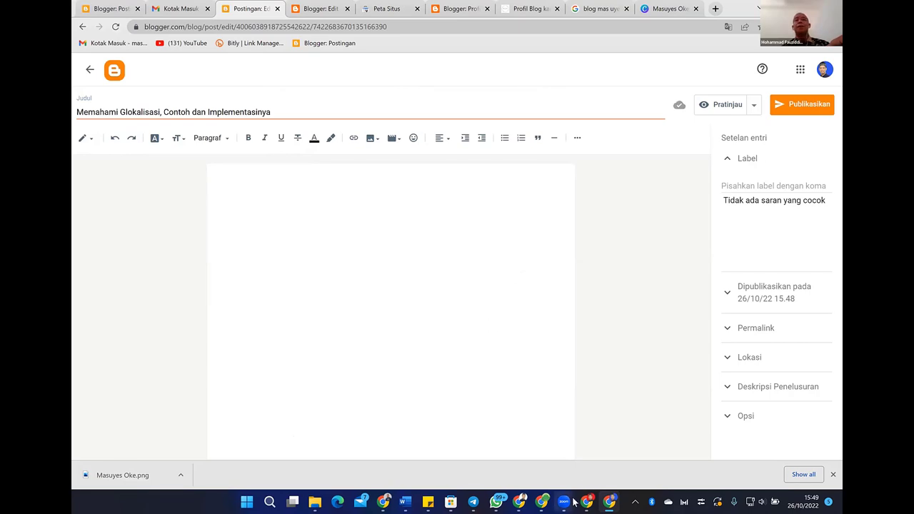
mouse_move(408, 502)
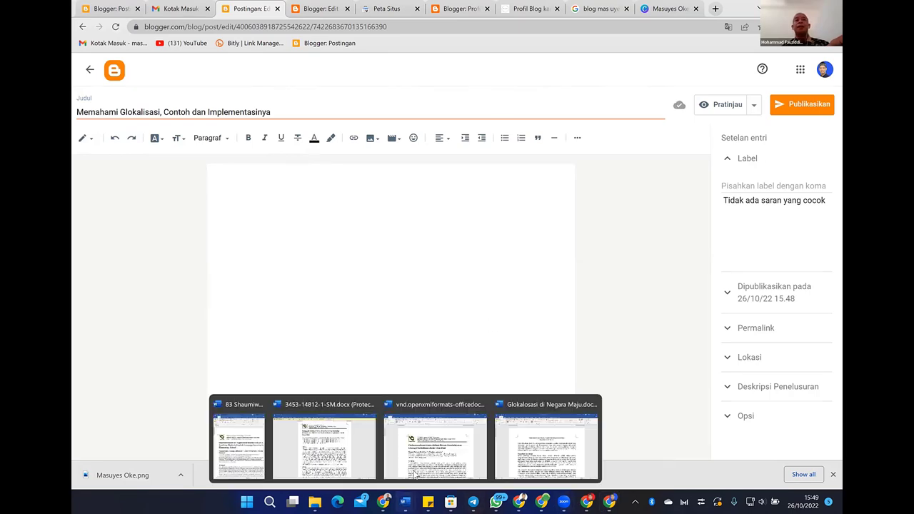
click(553, 451)
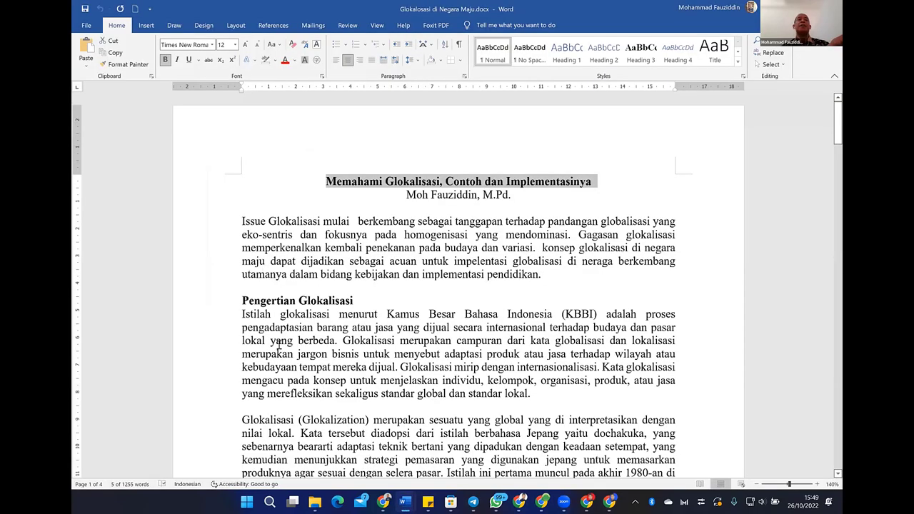
drag(242, 221, 676, 475)
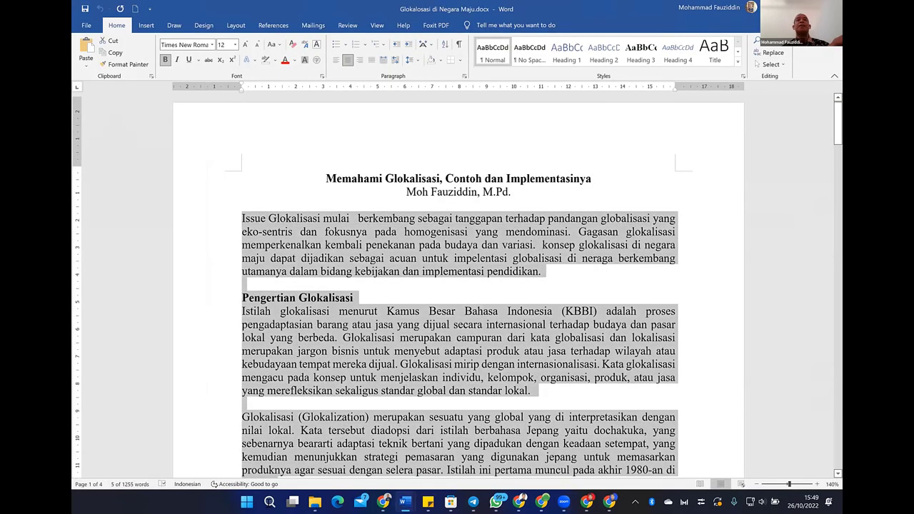
scroll(283, 187, down, 7)
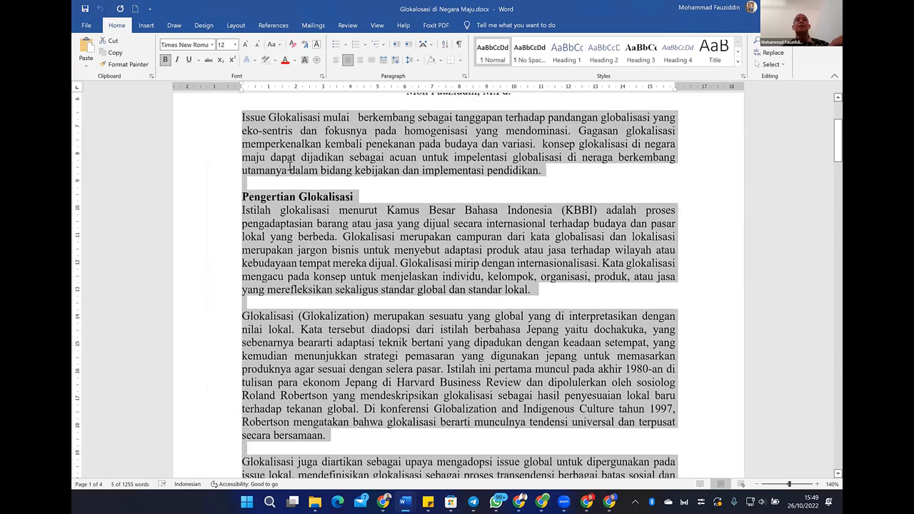
scroll(303, 130, down, 20)
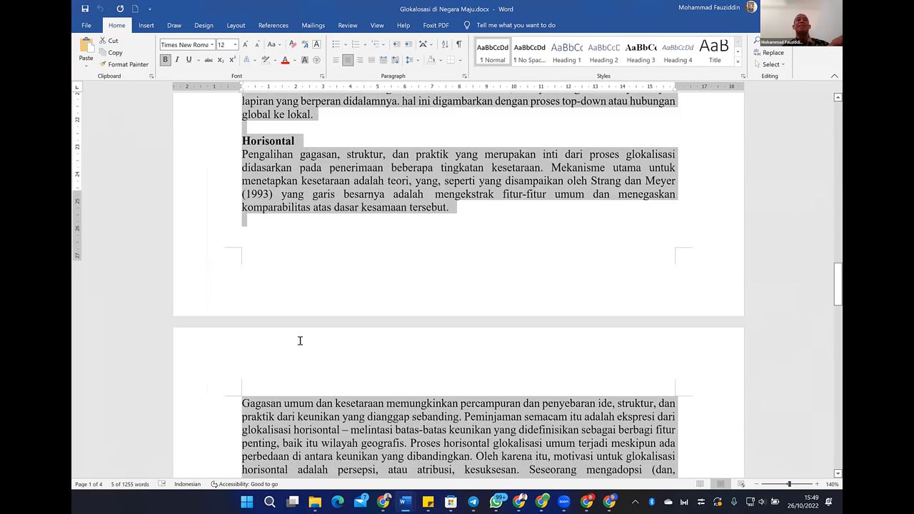
scroll(294, 362, down, 20)
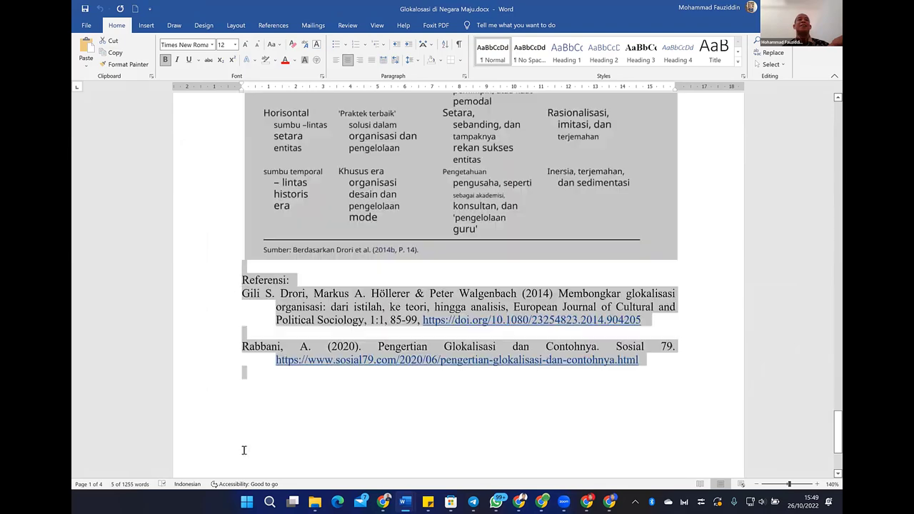
click(241, 451)
scroll(236, 446, up, 15)
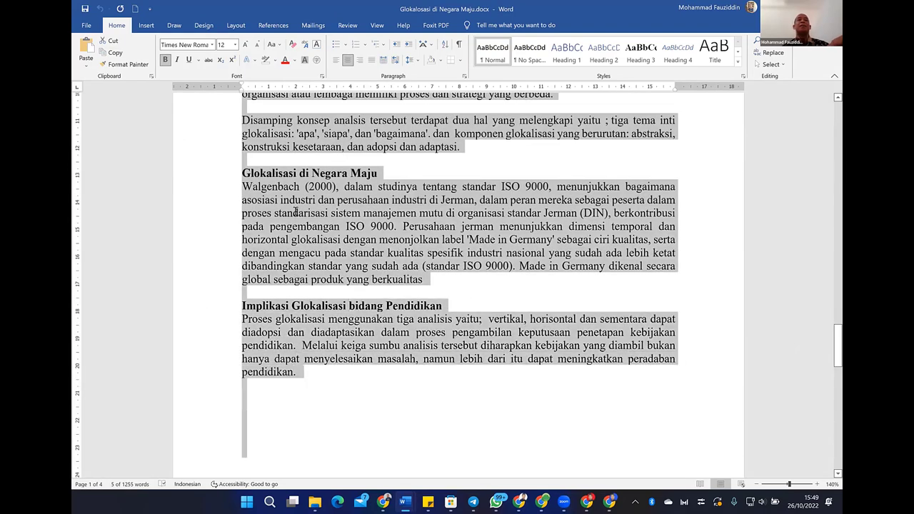
scroll(298, 208, down, 5)
scroll(297, 207, up, 4)
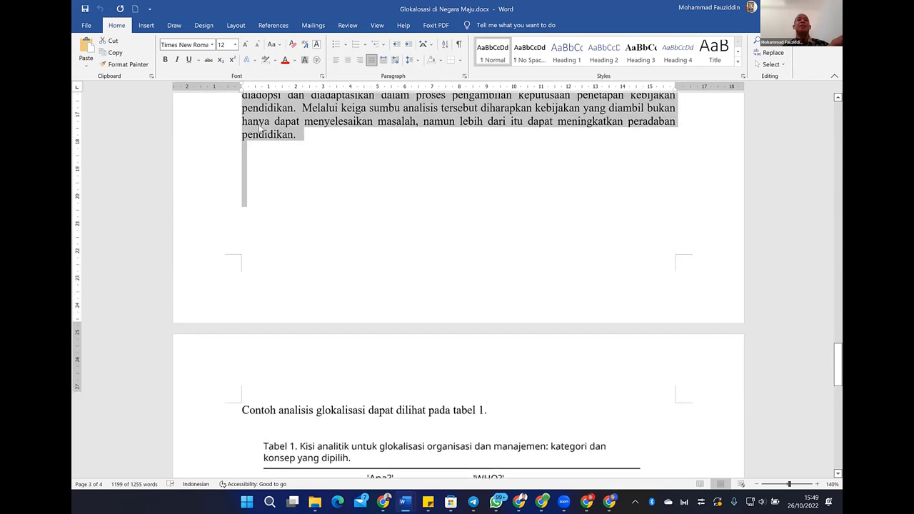
right_click(284, 143)
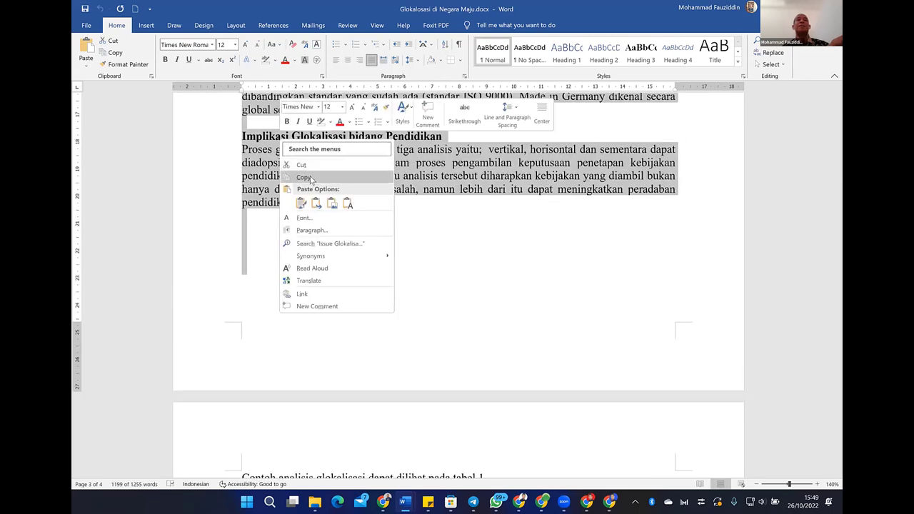
key(Escape)
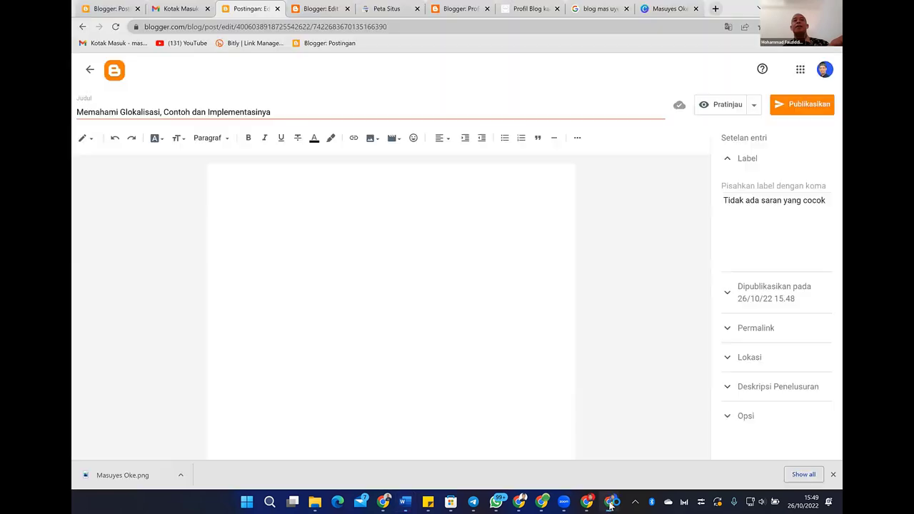
Paste the copied article text into the Blogger post's body and remove the blank line above the first paragraph.
click(609, 502)
click(351, 247)
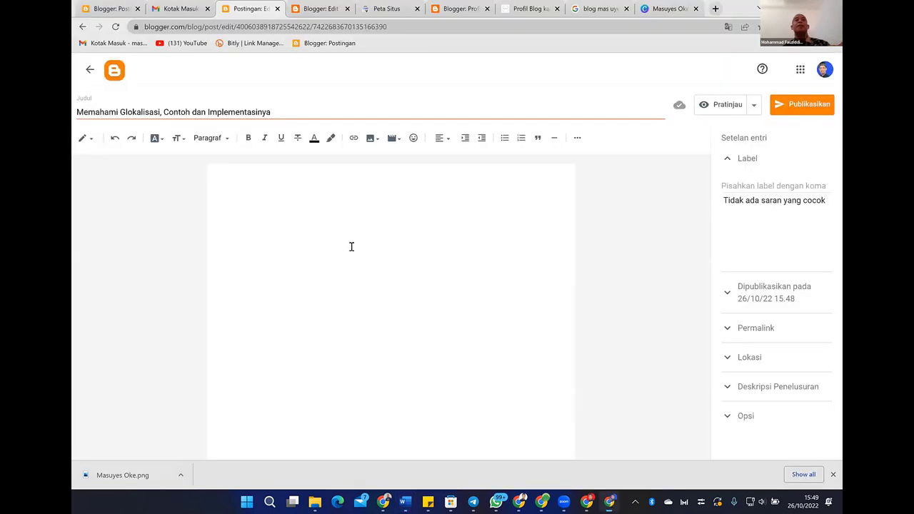
key(ctrl+v)
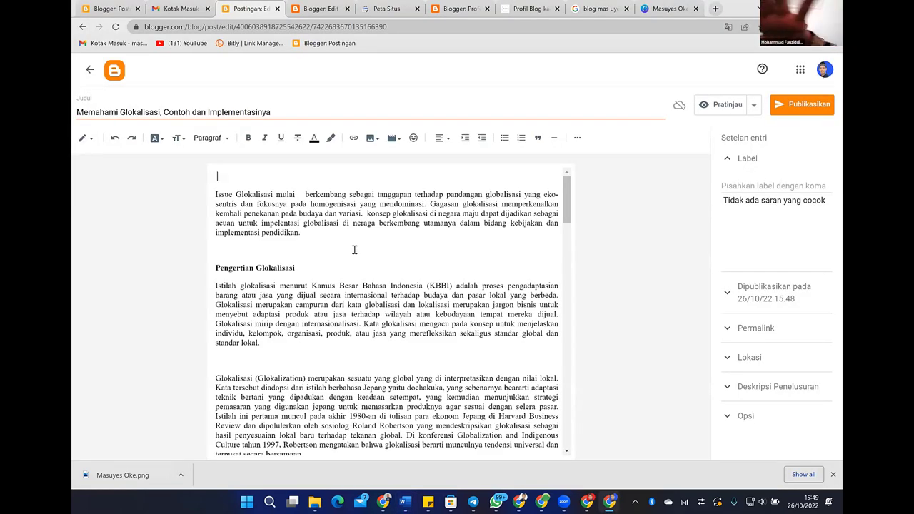
key(Delete)
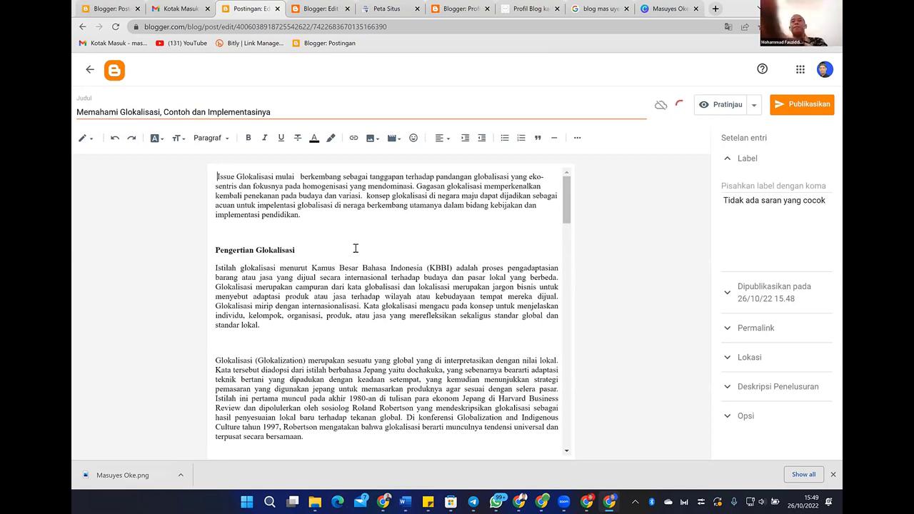
Remove the blank lines above the "Pengertian Glokalisasi" heading and above the "Glokalisasi (Glokalization)" and "Glokalisasi juga diartikan" paragraphs in the post body.
key(Delete)
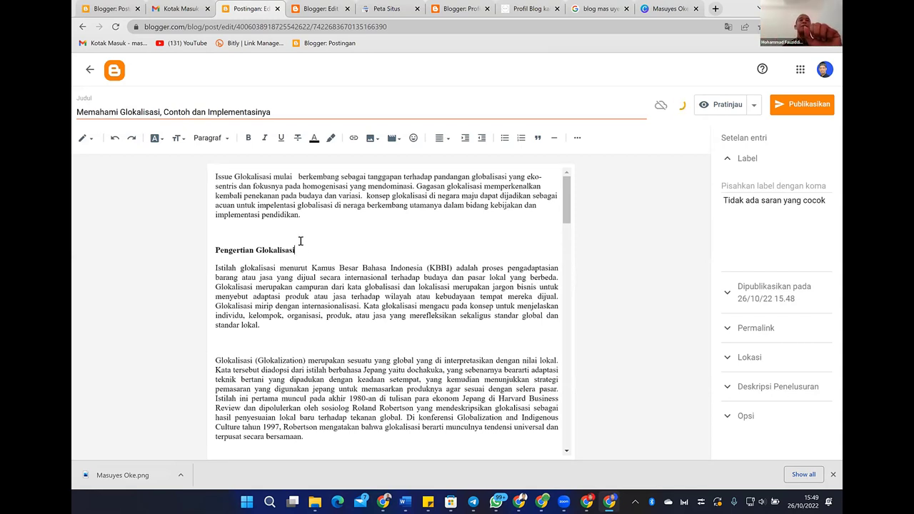
scroll(286, 243, down, 3)
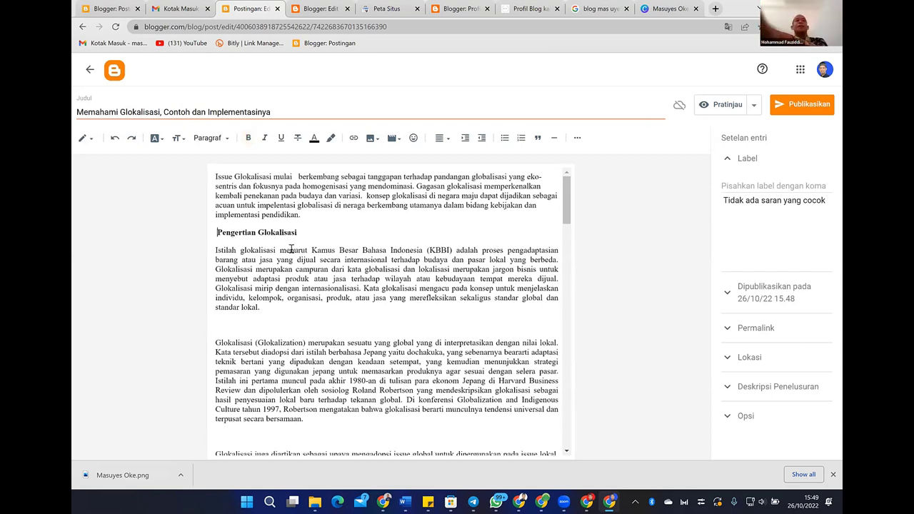
scroll(262, 223, down, 1)
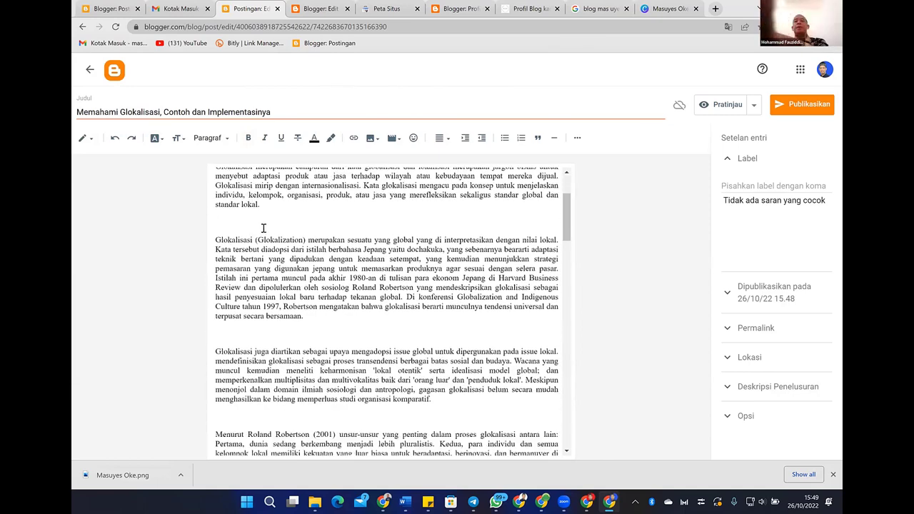
click(264, 227)
key(Delete)
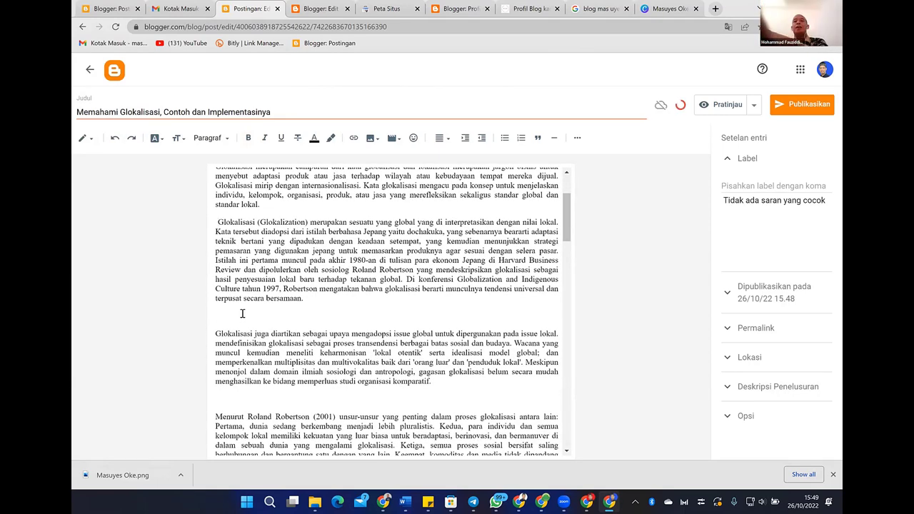
click(248, 311)
key(Delete)
Remove the blank line above the "Menurut" (2001) paragraph on the elements of glocalisation, along with the stray space at its start.
scroll(261, 236, down, 1)
scroll(253, 225, down, 5)
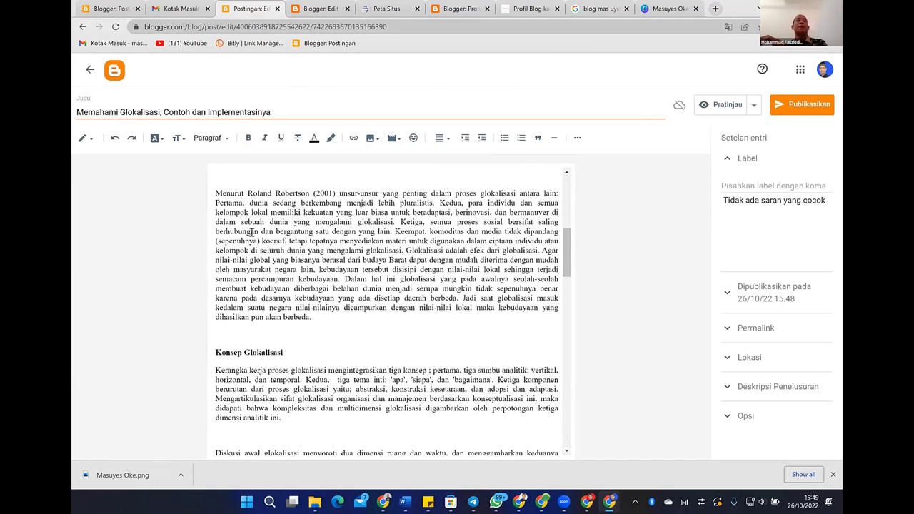
scroll(251, 234, up, 2)
scroll(289, 245, down, 1)
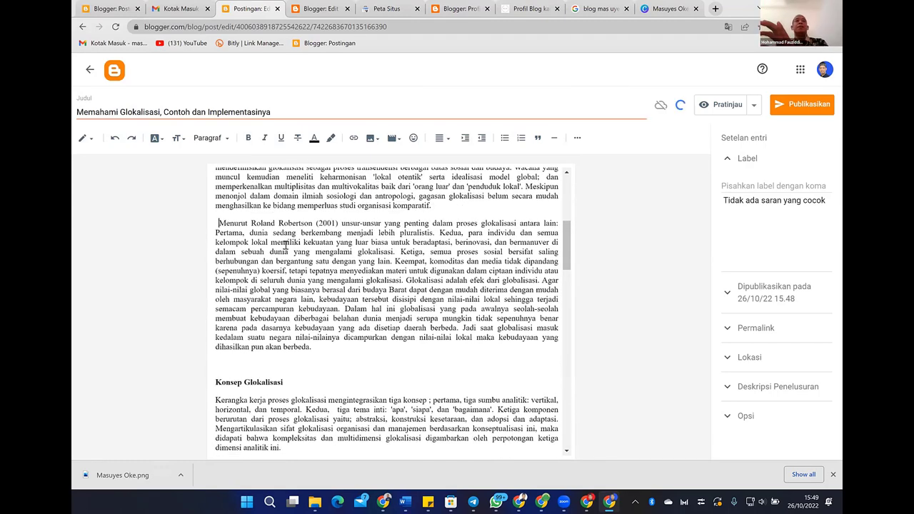
scroll(286, 246, down, 3)
scroll(241, 325, up, 7)
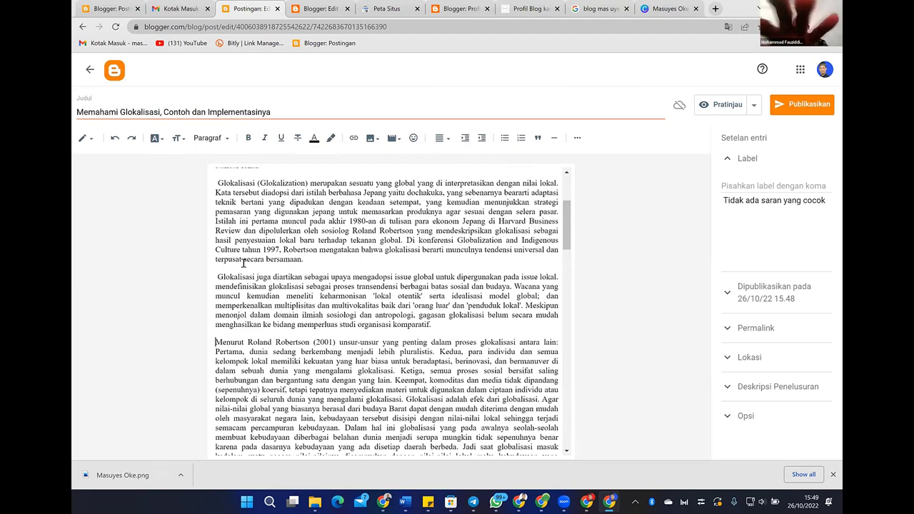
Remove the blank lines above the "Konsep Glokalisasi" heading, the "Diskusi awal glokalisasi" paragraph and the "Contoh Glokalisasi" heading.
scroll(246, 278, down, 6)
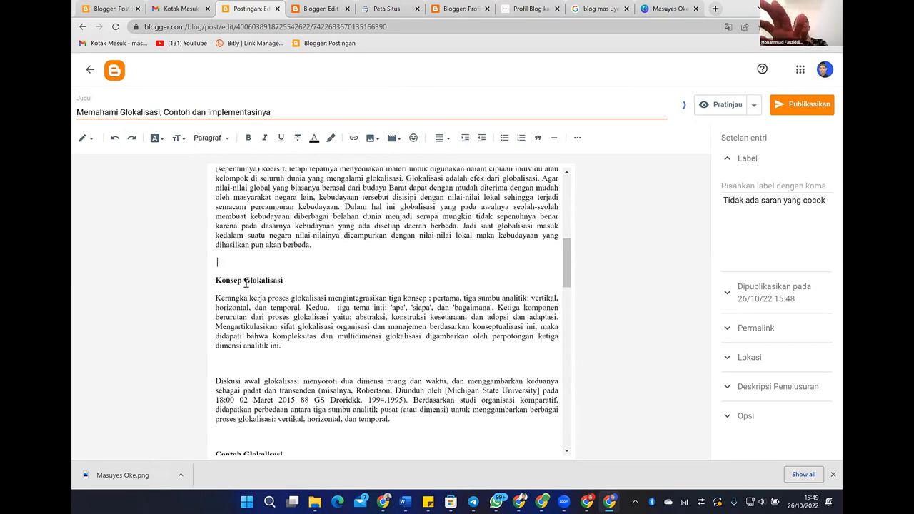
scroll(246, 283, down, 5)
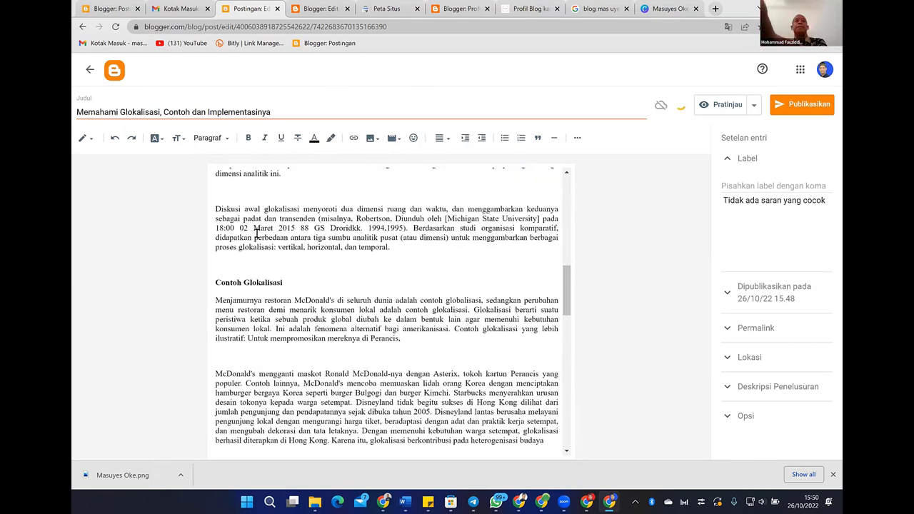
drag(253, 257, 255, 260)
click(255, 244)
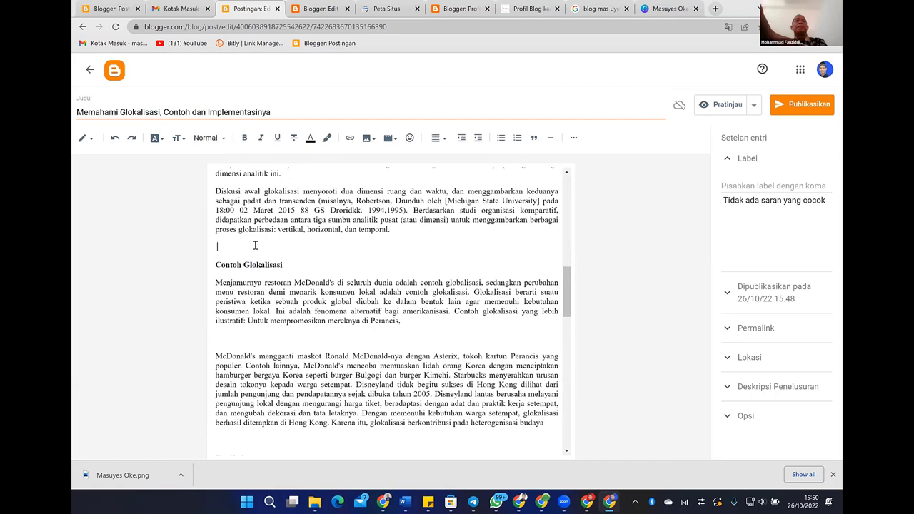